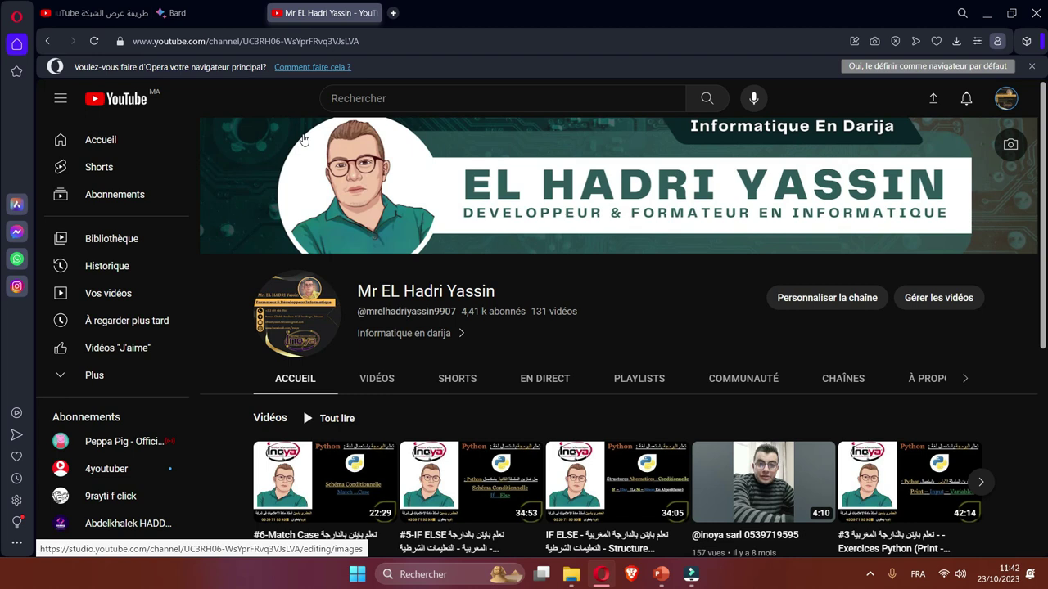
Show the channel's playlists, such as EFF TSB TSD and Inoya Sarl, then minimize Opera.
scroll(636, 381, down, 1)
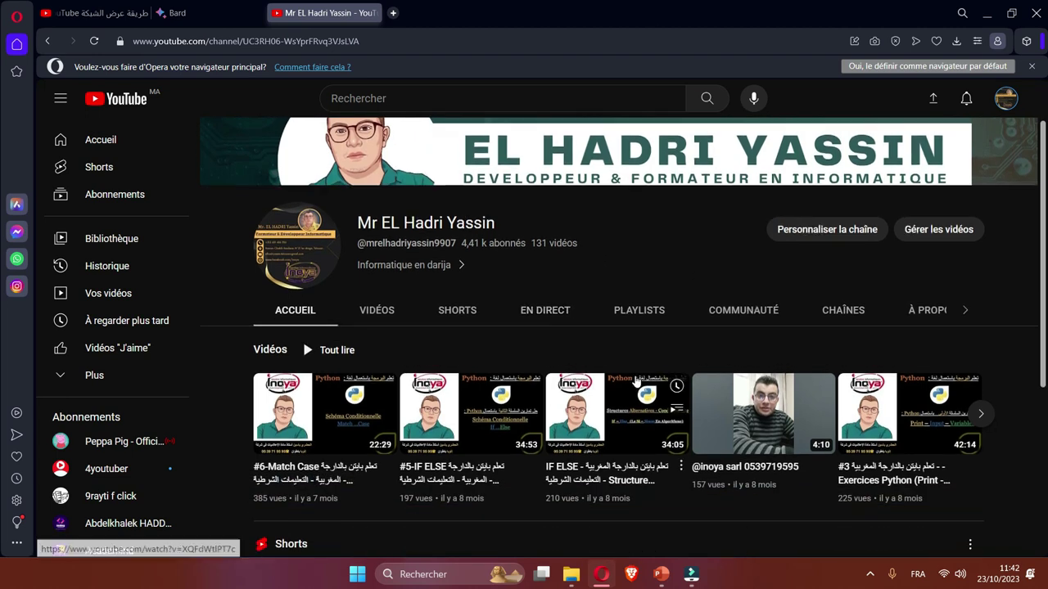
click(643, 314)
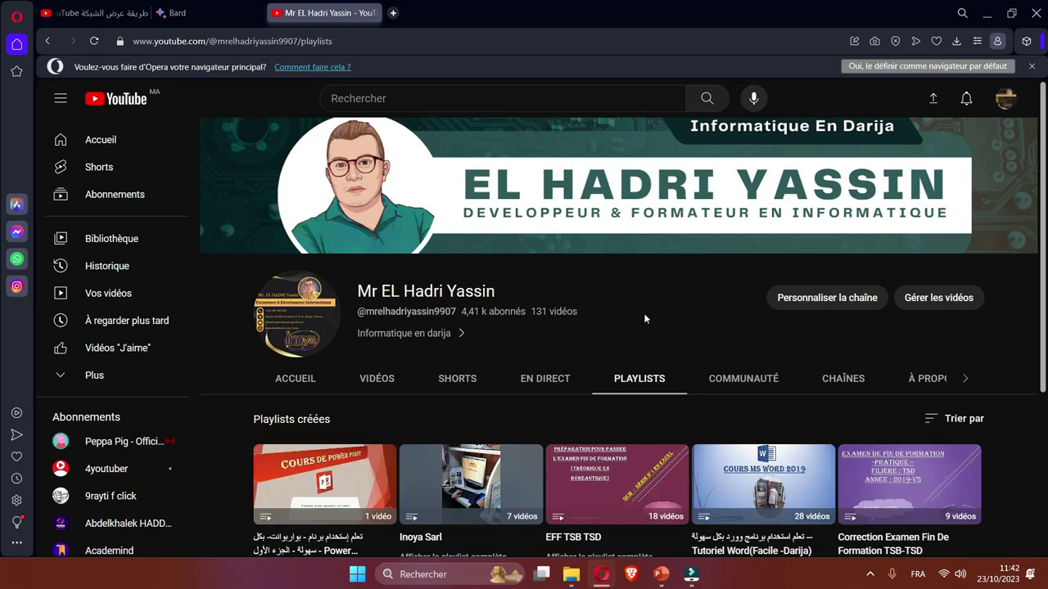
scroll(552, 345, down, 1)
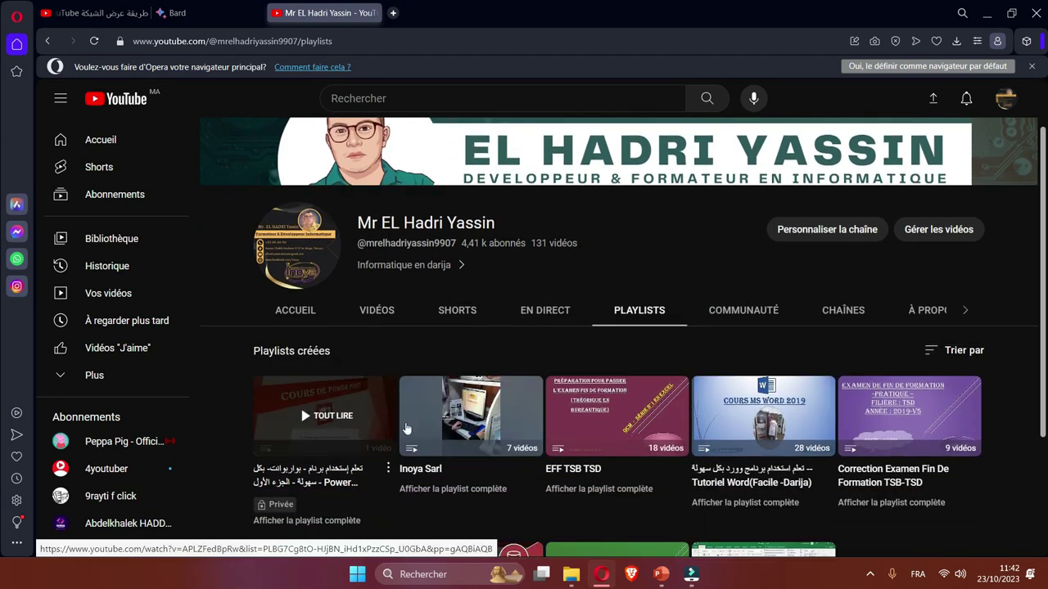
scroll(731, 448, down, 1)
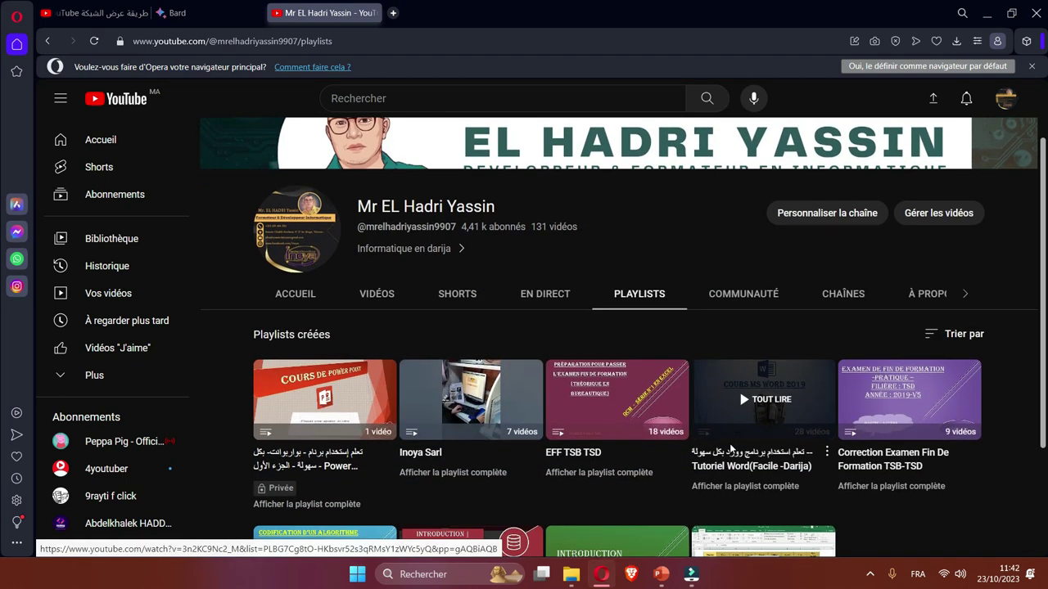
scroll(731, 449, down, 2)
scroll(691, 390, up, 3)
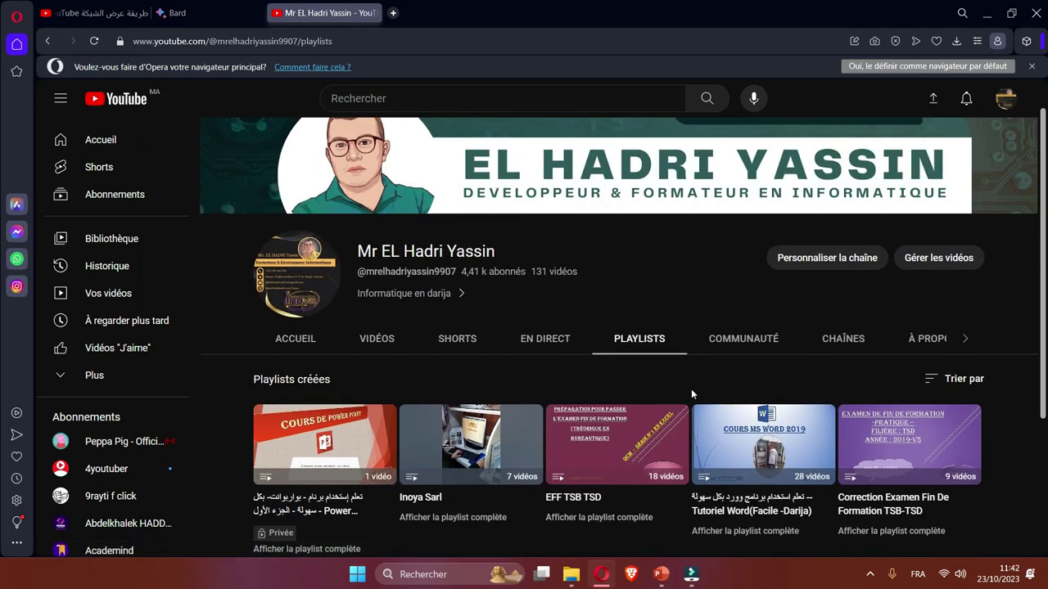
click(986, 18)
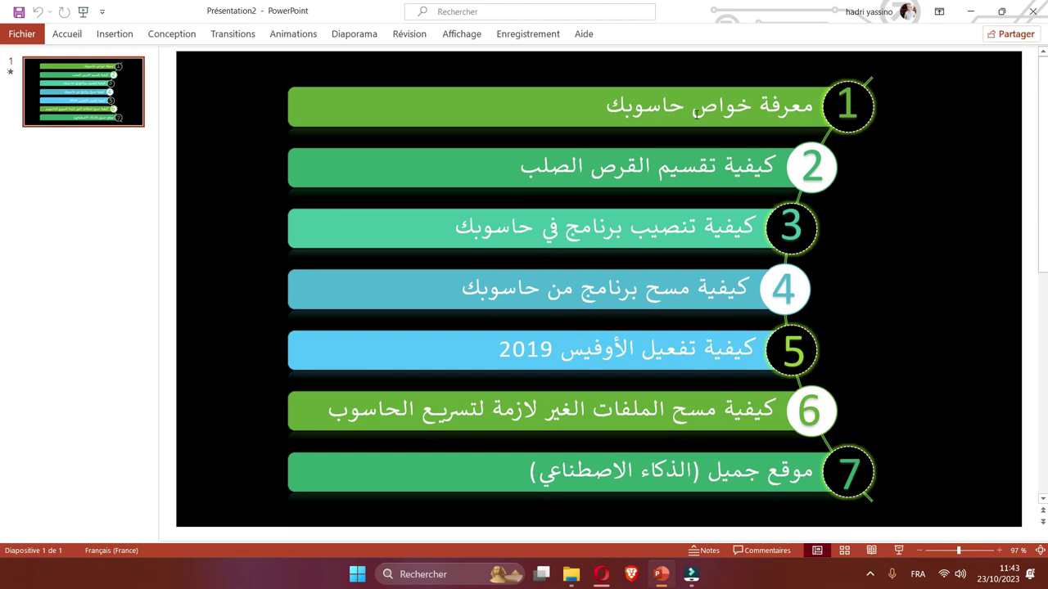
Minimize the PowerPoint agenda presentation and bring up the desktop context menu.
click(971, 10)
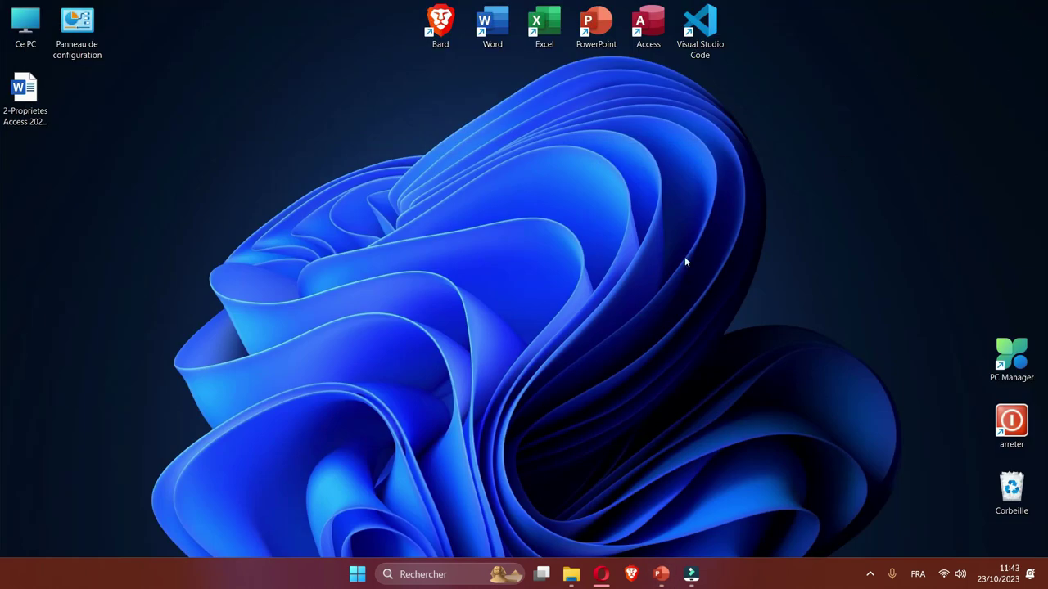
right_click(717, 341)
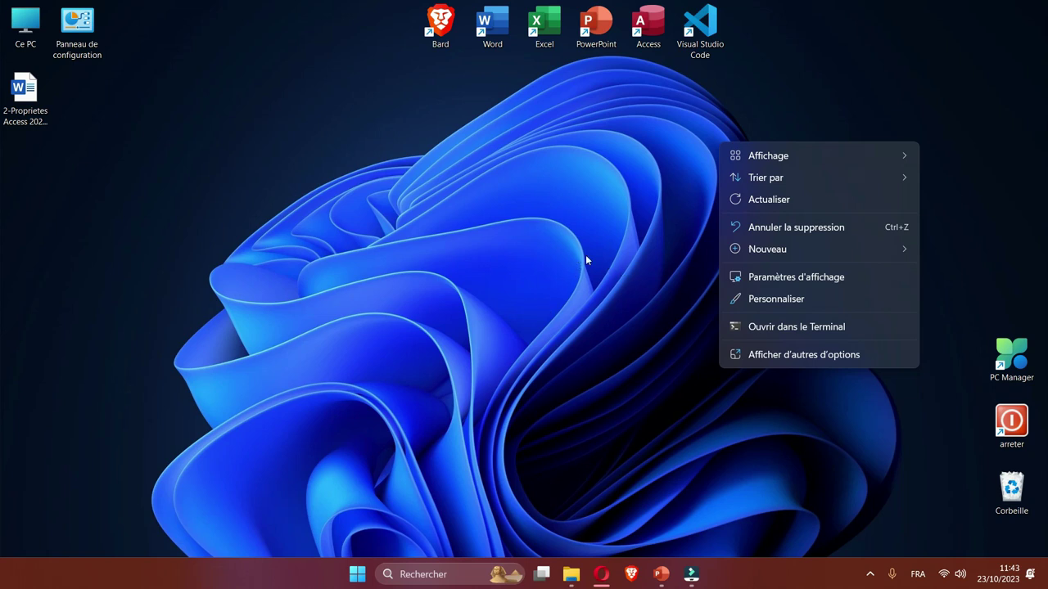
Set Mise à l'échelle to 150% in Paramètres d'affichage, then close Settings.
right_click(586, 255)
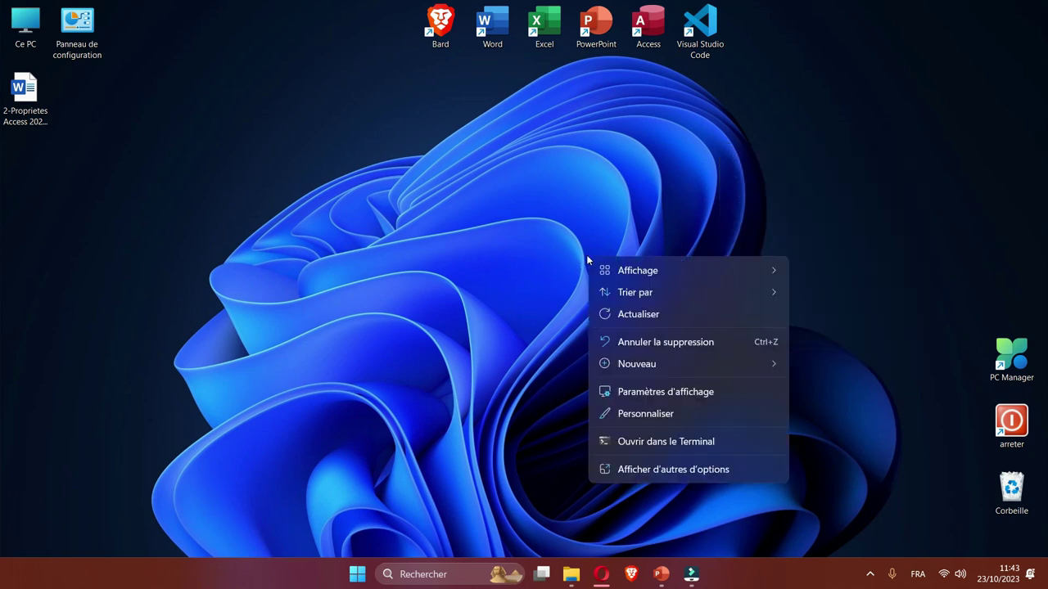
click(682, 393)
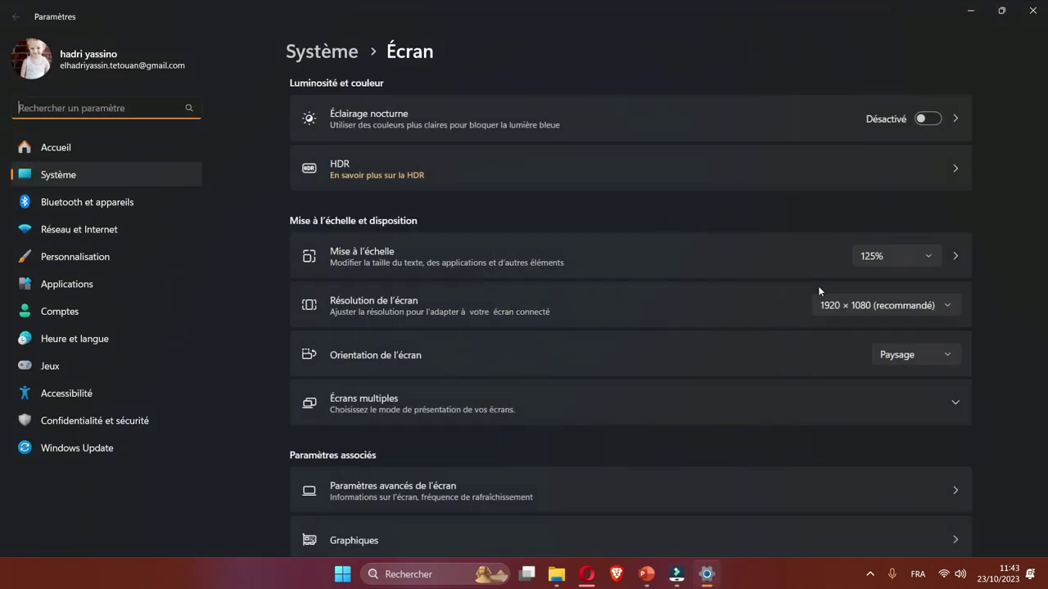
click(885, 258)
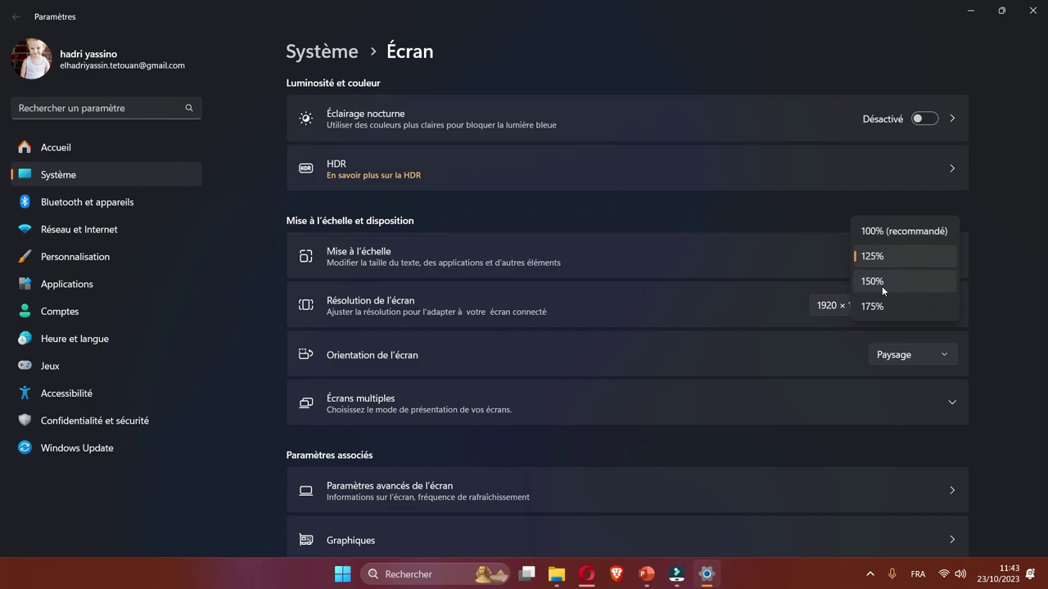
click(882, 281)
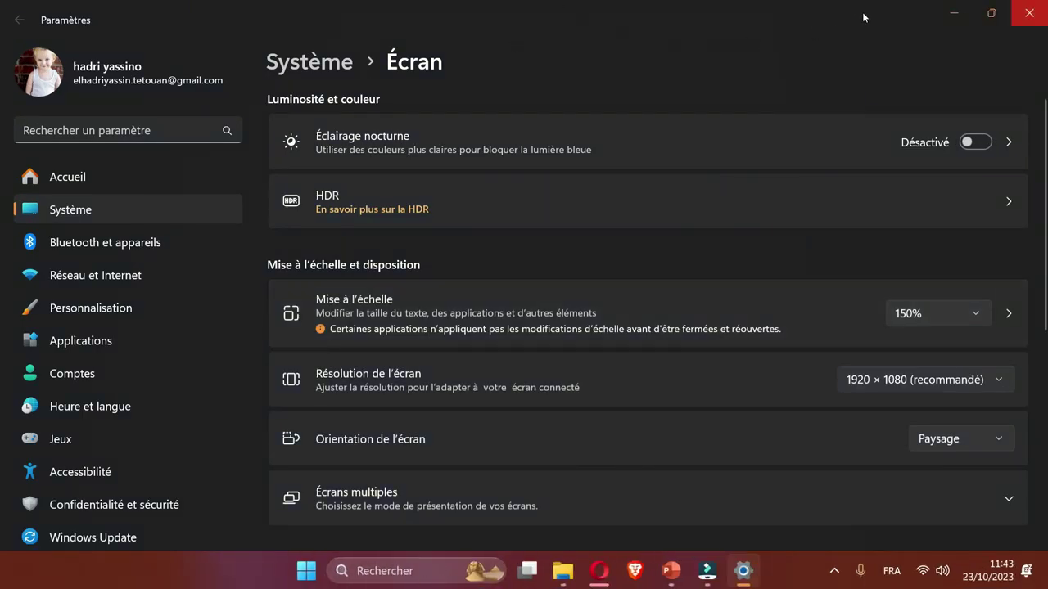
key(alt+F4)
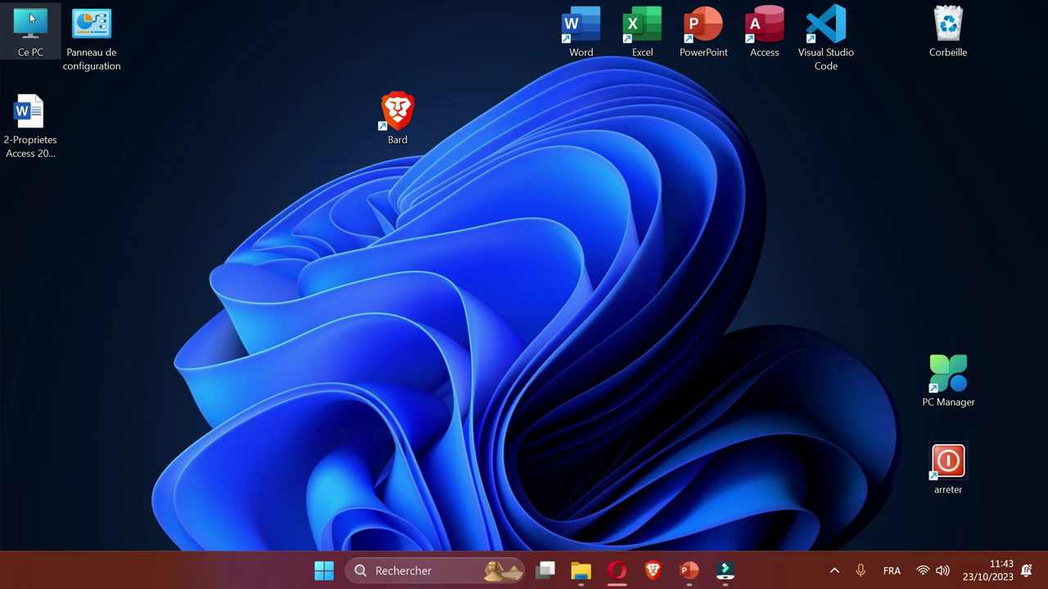
Open the system properties of Ce PC.
double_click(30, 18)
right_click(31, 21)
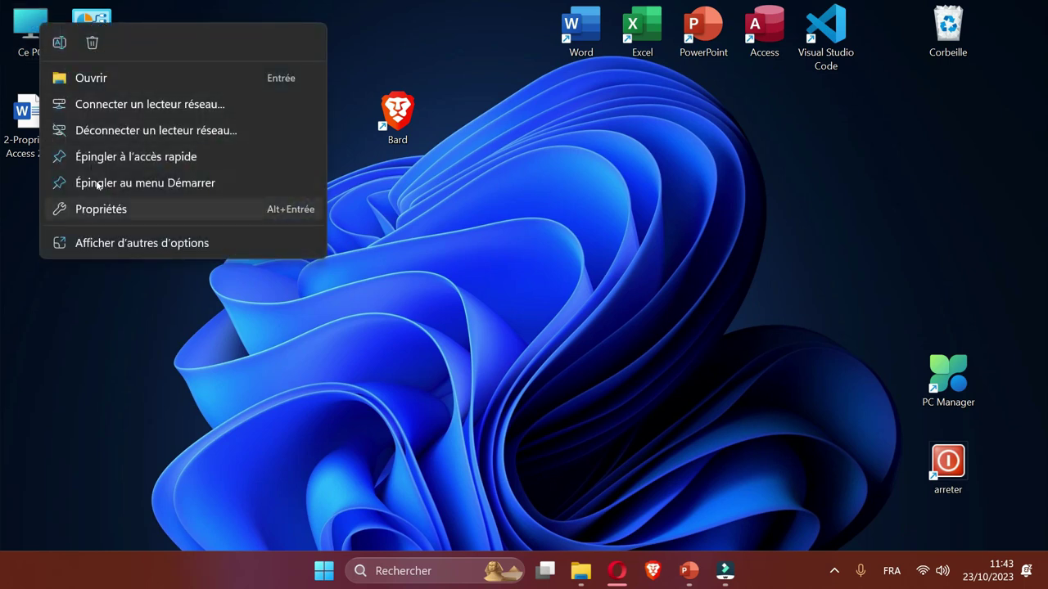
click(113, 209)
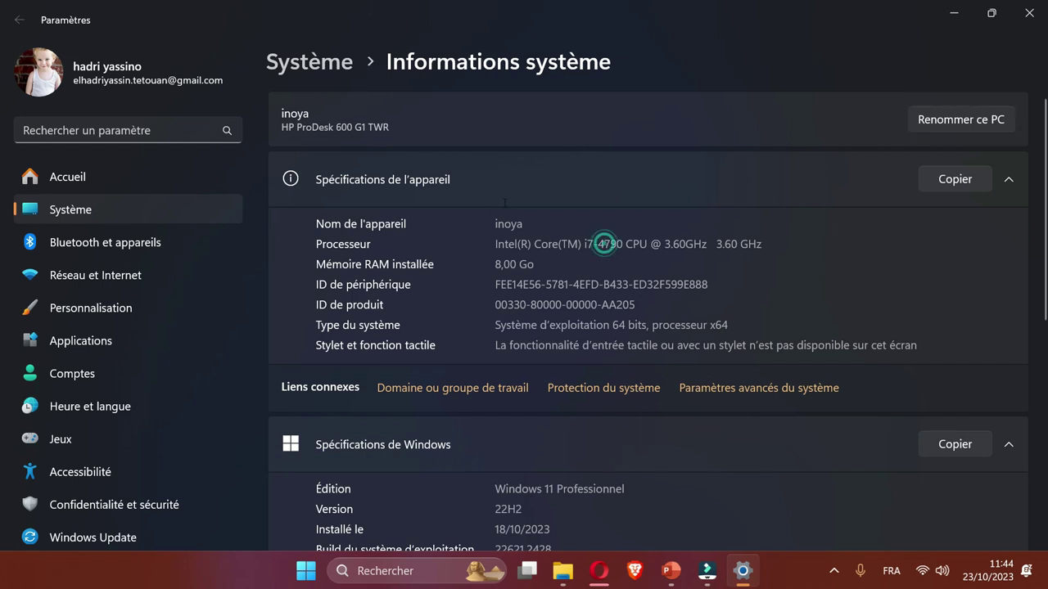
Highlight the i7-4790 processor model, its 3.60 GHz speed and 8,00 Go of RAM.
drag(597, 244, 604, 244)
double_click(588, 244)
double_click(599, 243)
drag(713, 244, 762, 244)
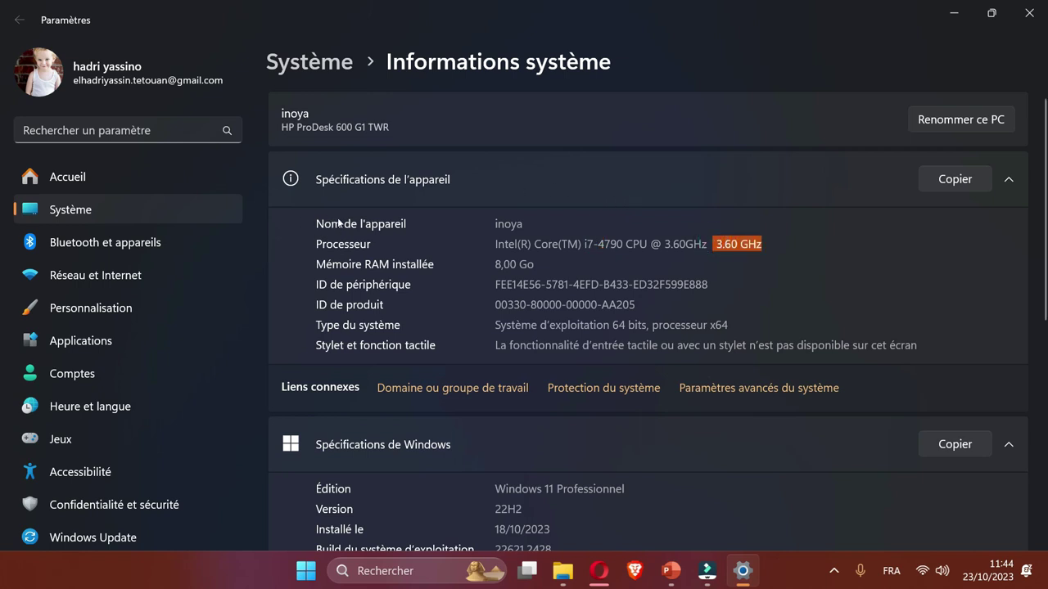
drag(494, 265, 534, 264)
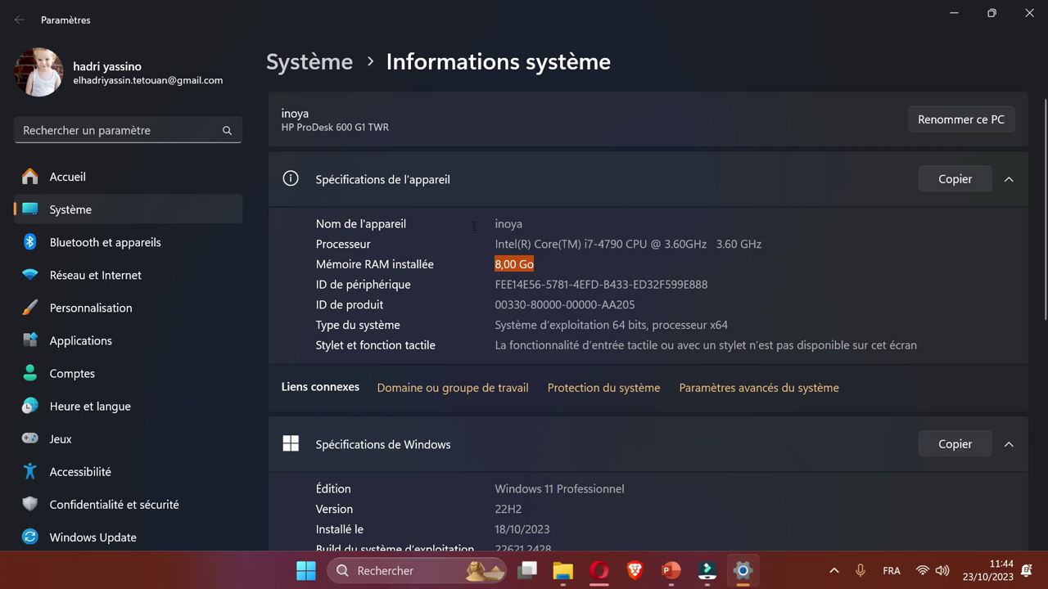
Select and copy the Windows 11 Professionnel edition name.
scroll(473, 226, down, 3)
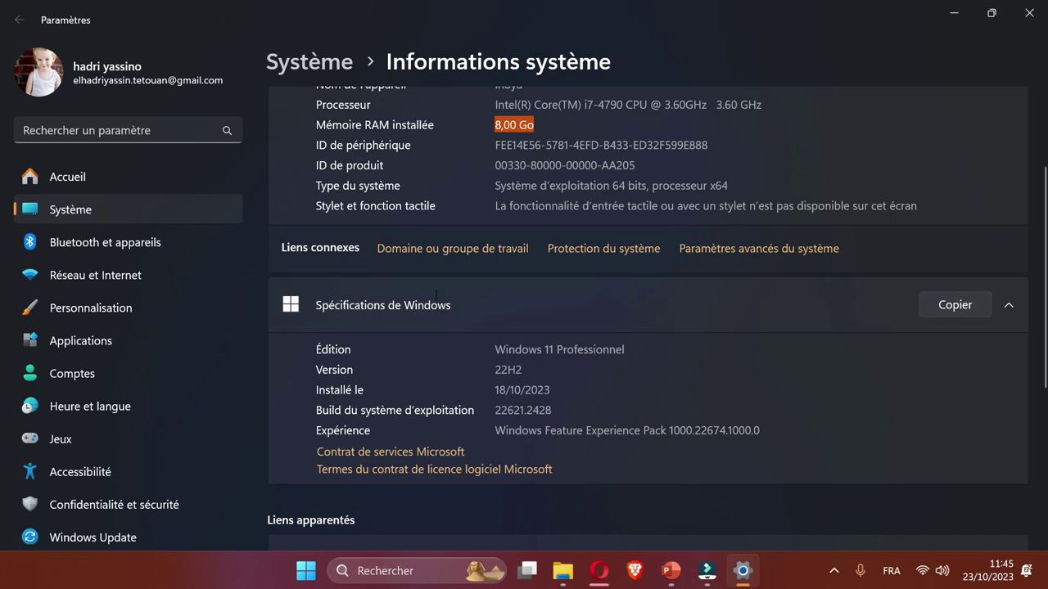
click(496, 348)
drag(496, 348, 626, 350)
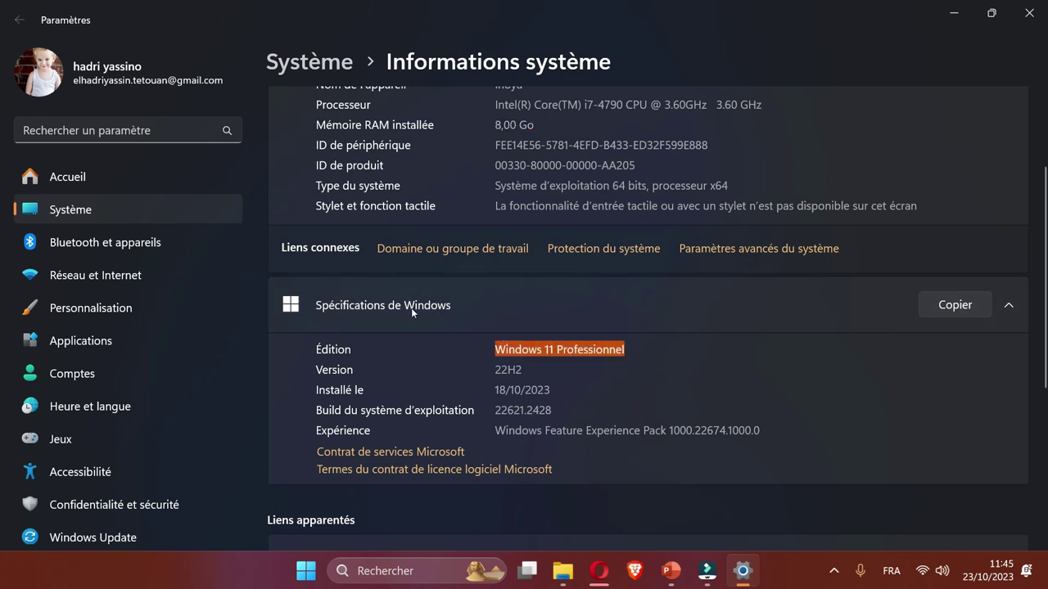
key(ctrl+c)
Review the system information page once more, then close it.
scroll(459, 286, up, 2)
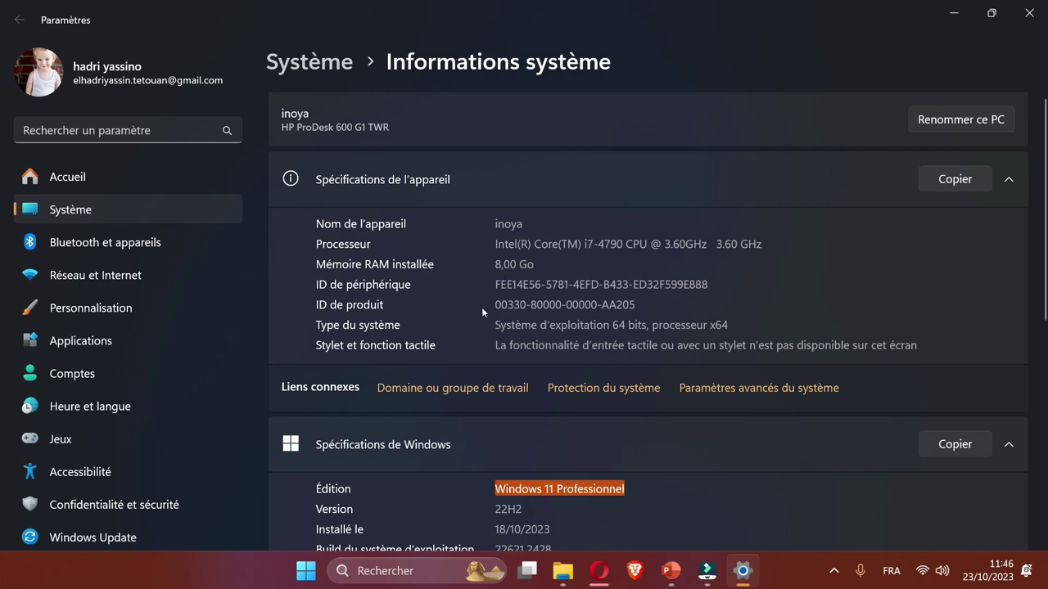
scroll(493, 291, down, 2)
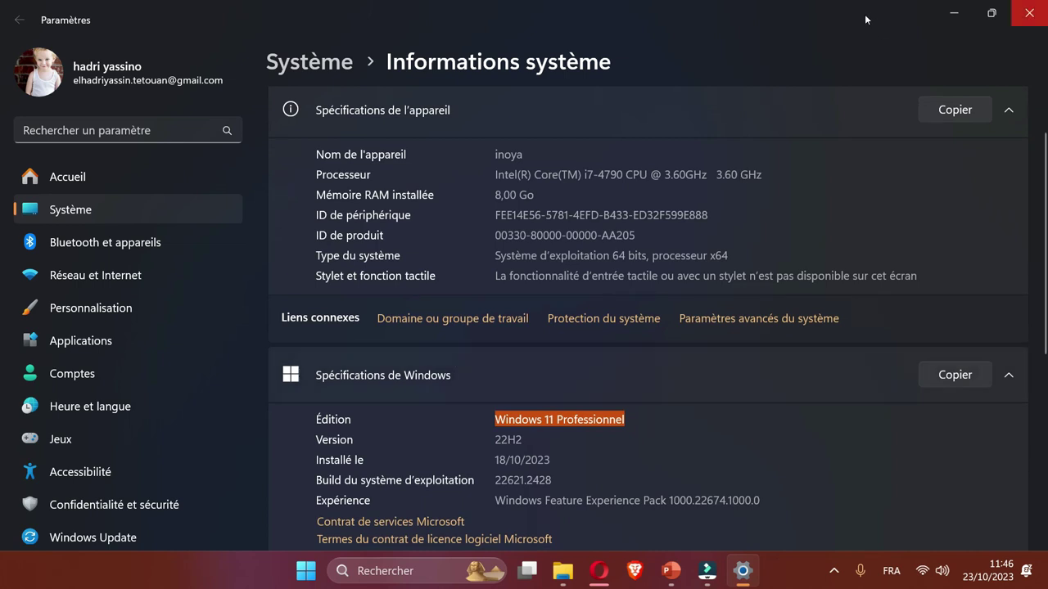
click(1029, 12)
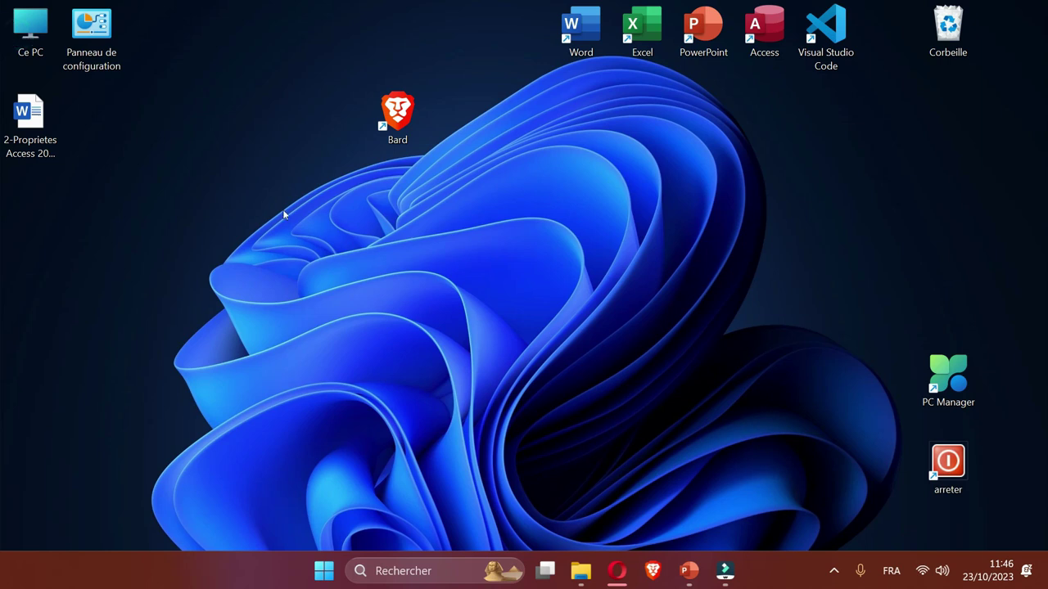
View the drives in Ce PC, then launch Gérer from Ce PC's extended options.
double_click(36, 16)
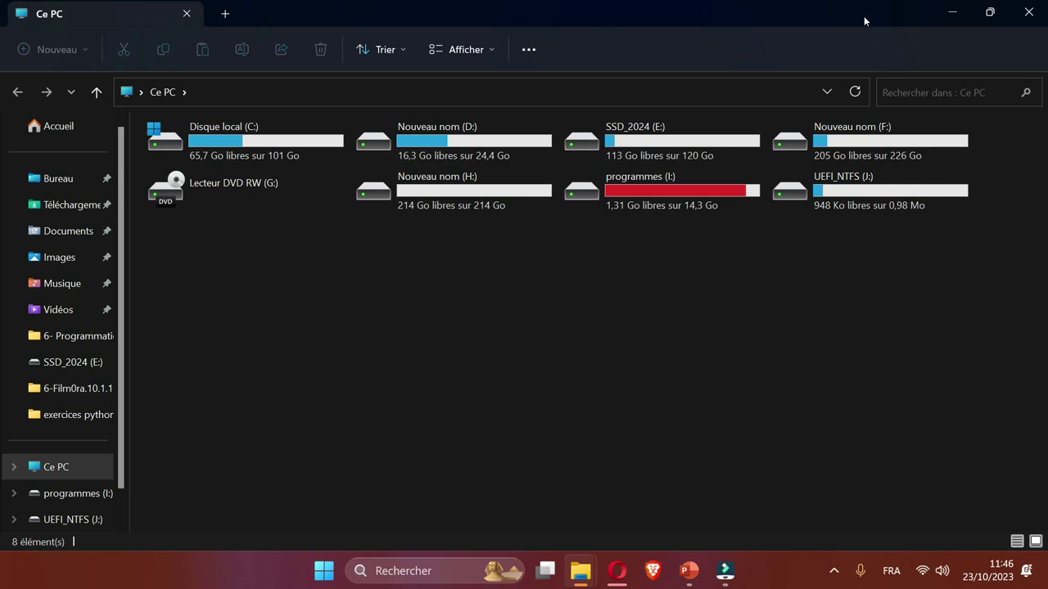
key(super+d)
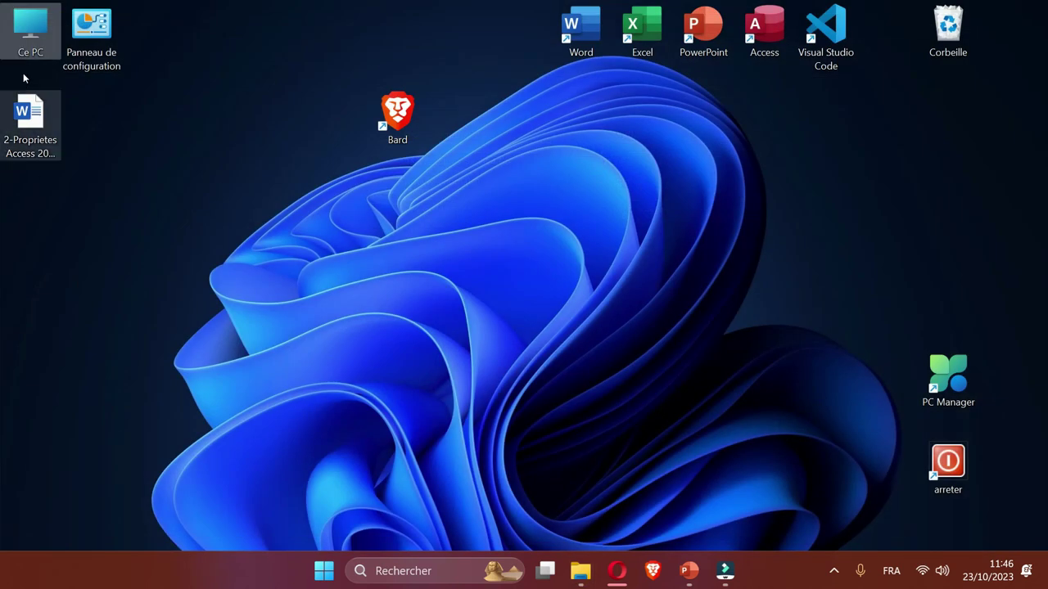
right_click(30, 29)
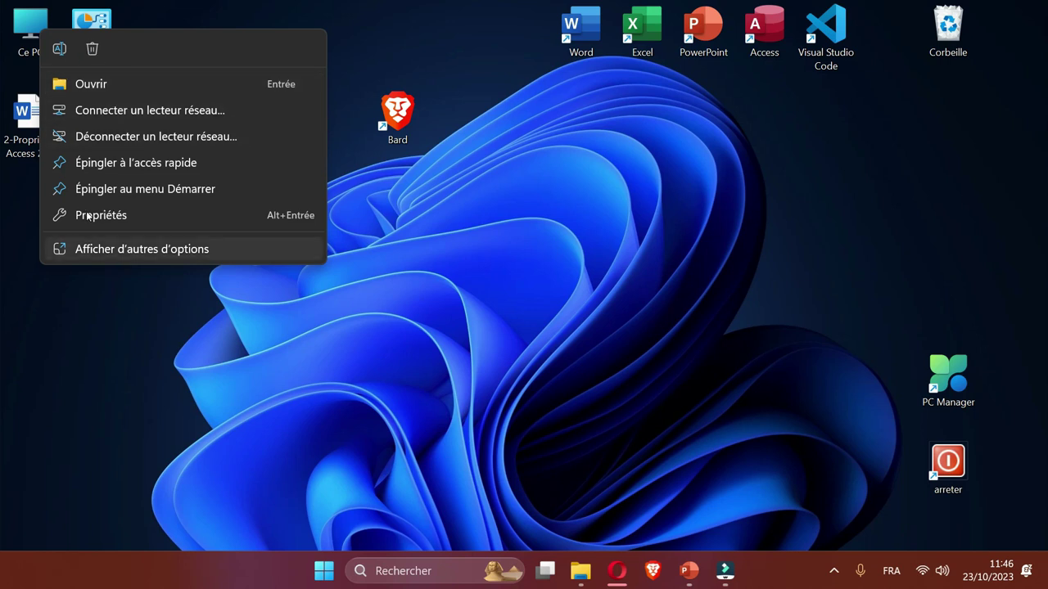
key(Return)
key(Down)
key(Down)
key(Down)
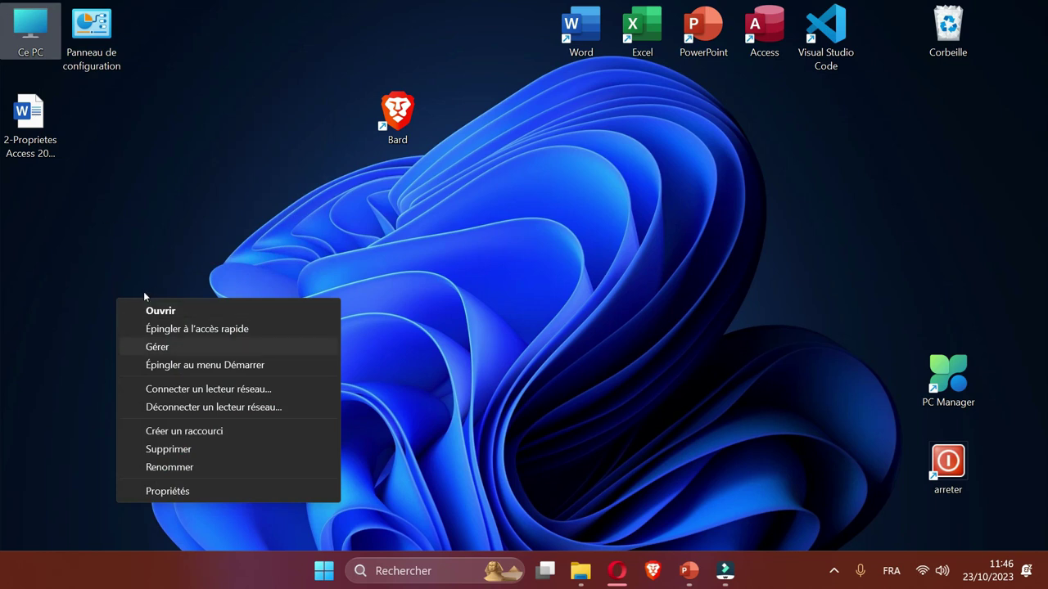
key(Return)
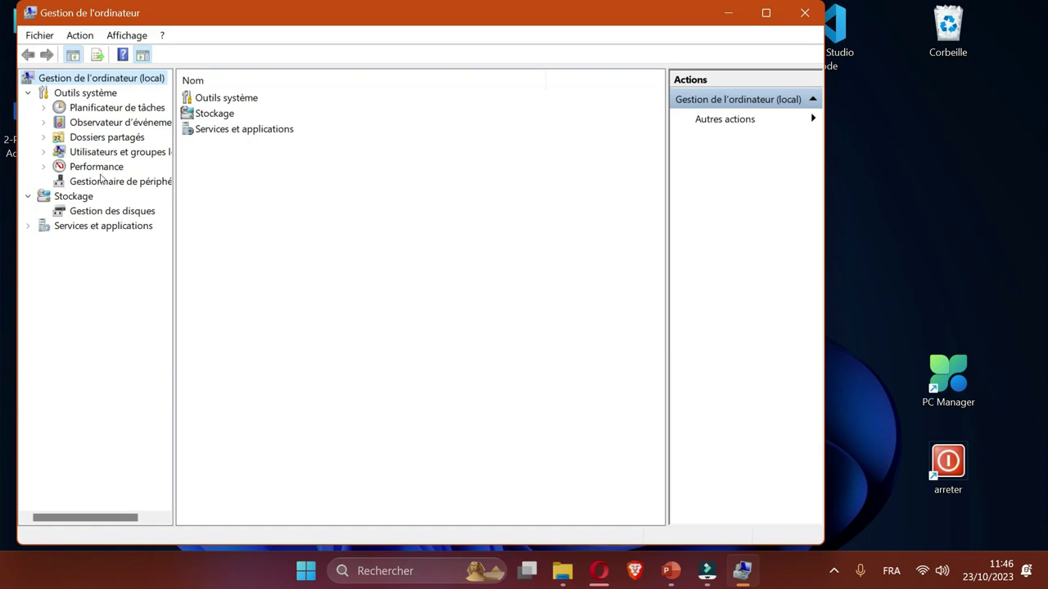
View Disque 0, 1 and 2 partitions in Gestion des disques, then close the console.
key(Down)
key(Down)
key(Down)
key(Down)
key(Down)
key(Down)
key(Down)
key(Down)
key(Down)
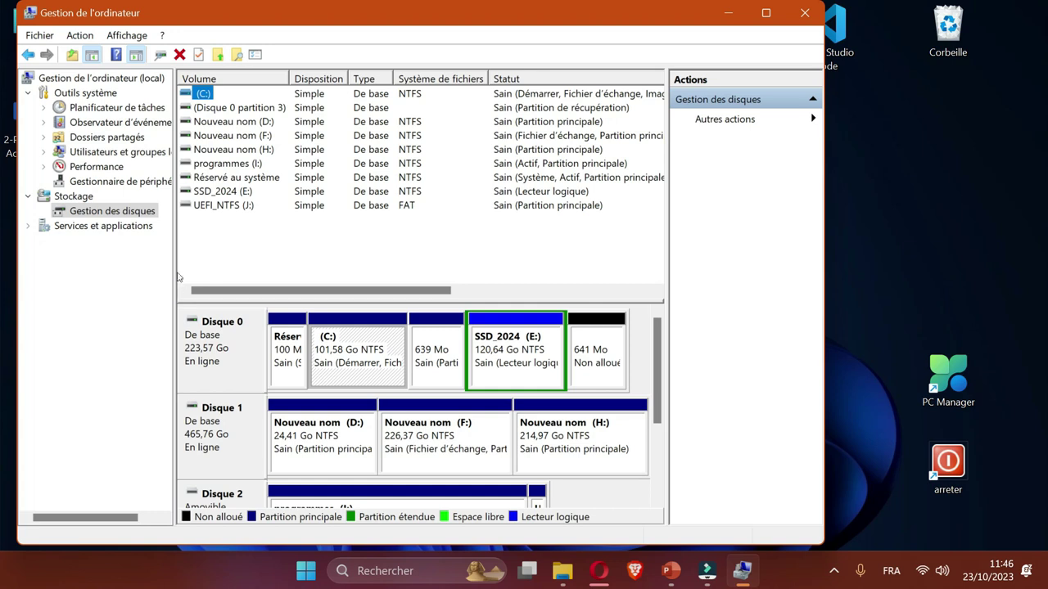
click(178, 368)
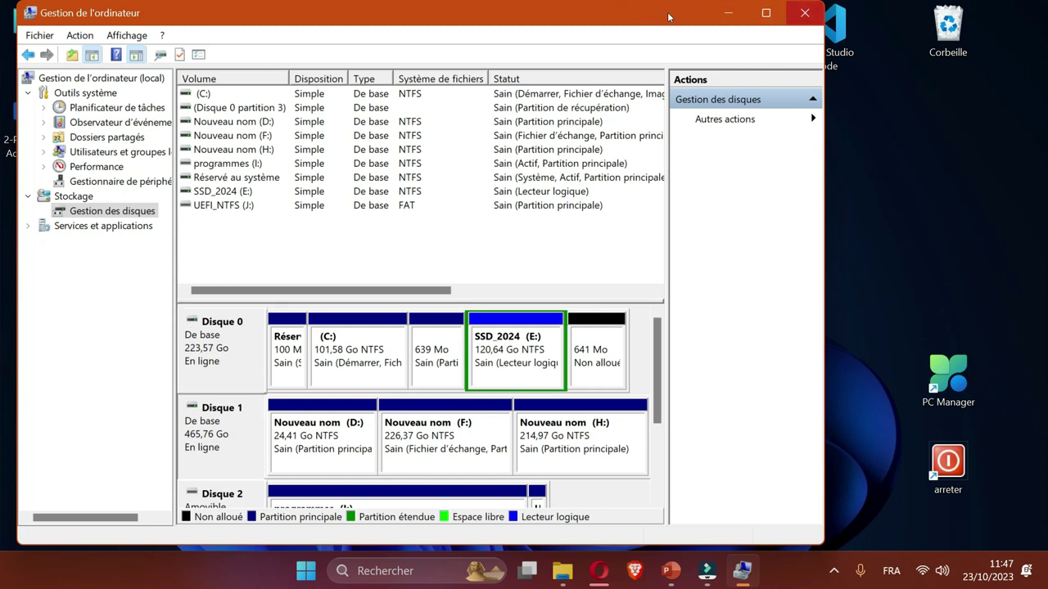
key(alt+F4)
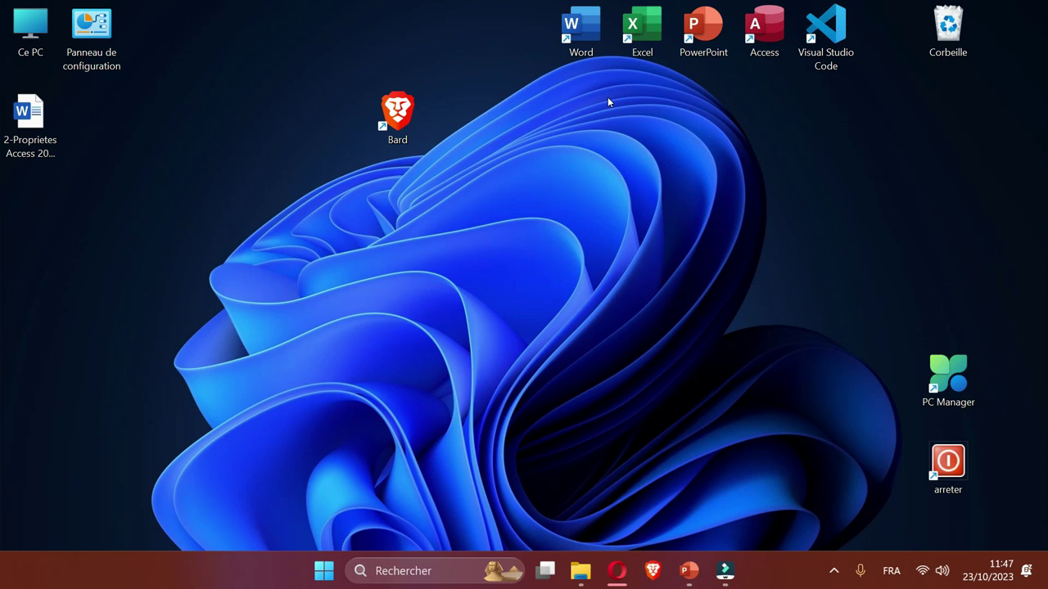
key(super+r)
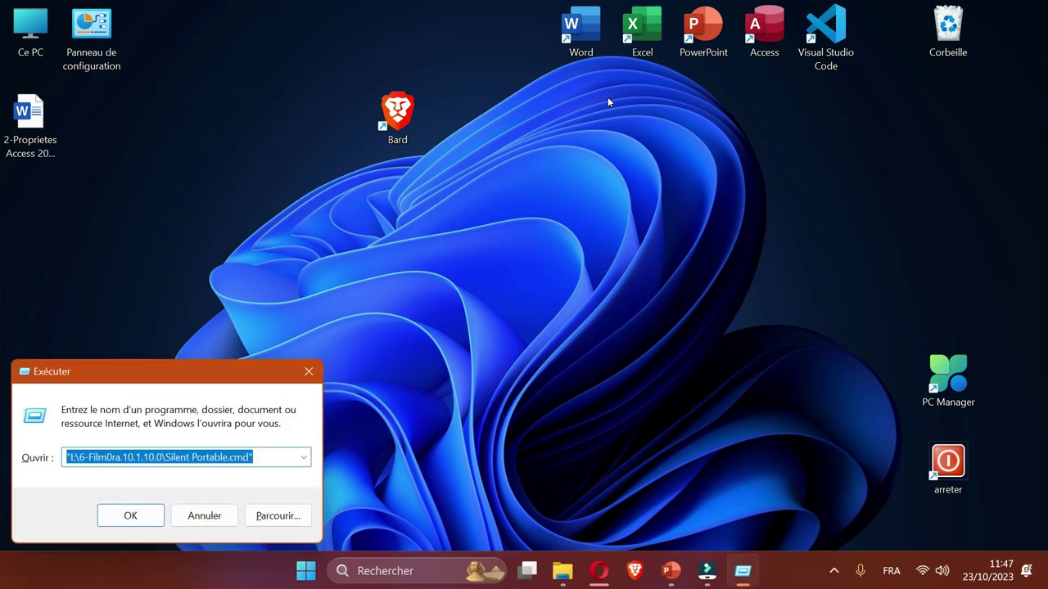
text(dx)
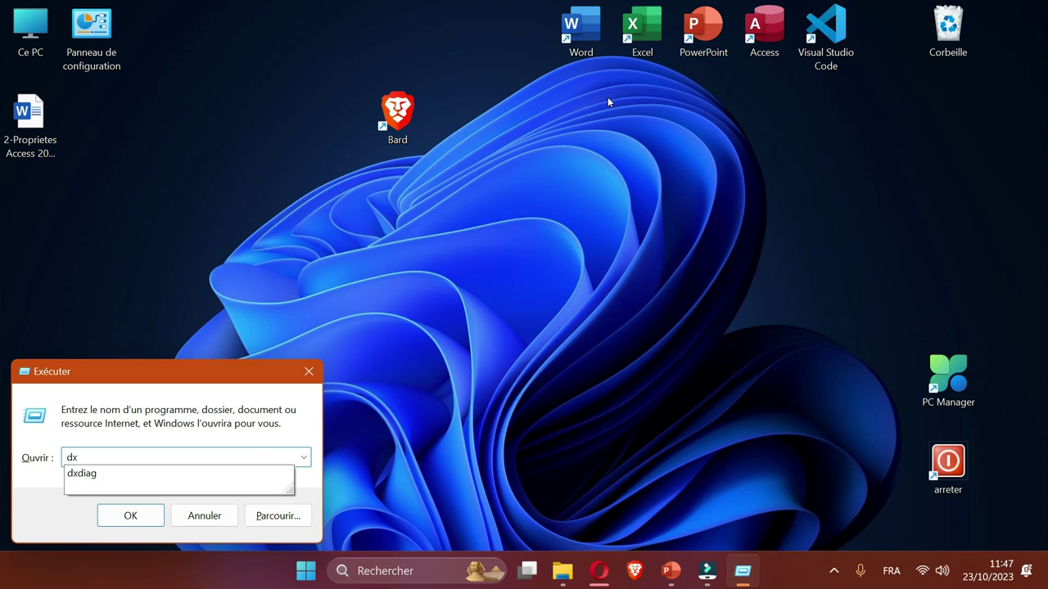
text(diag)
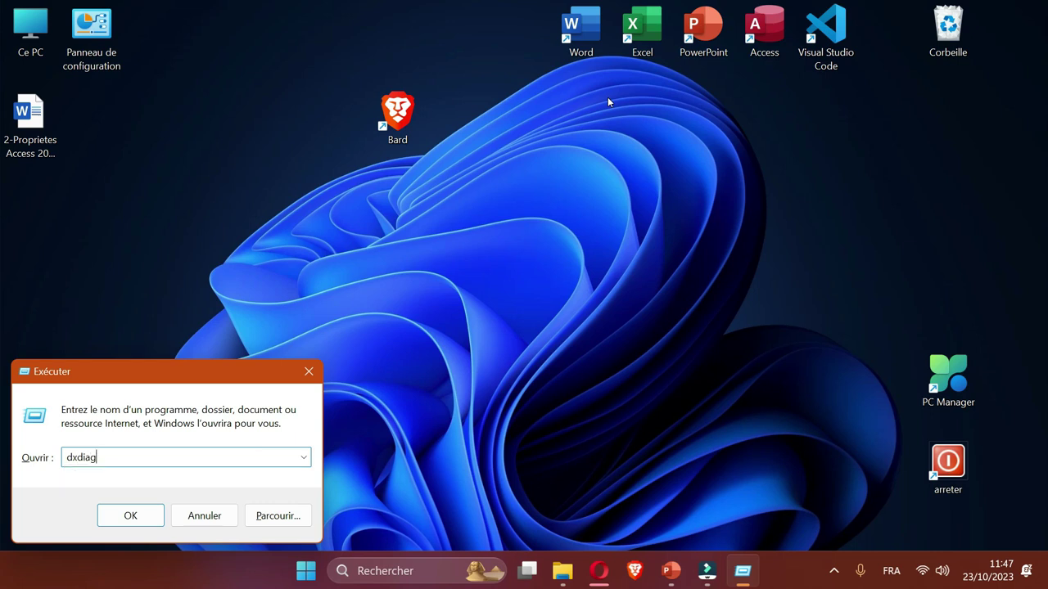
key(Return)
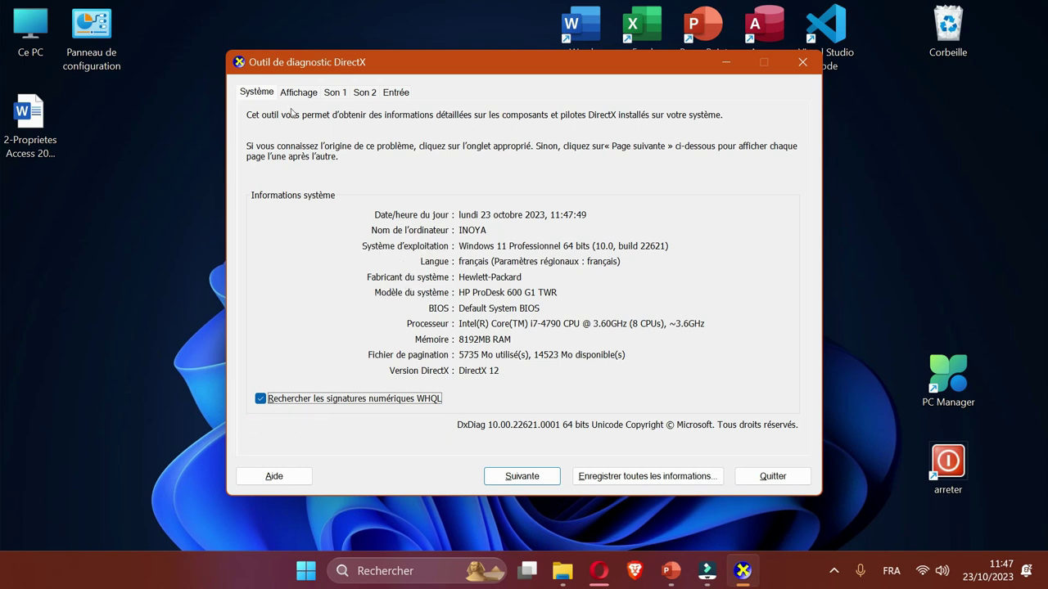
key(Return)
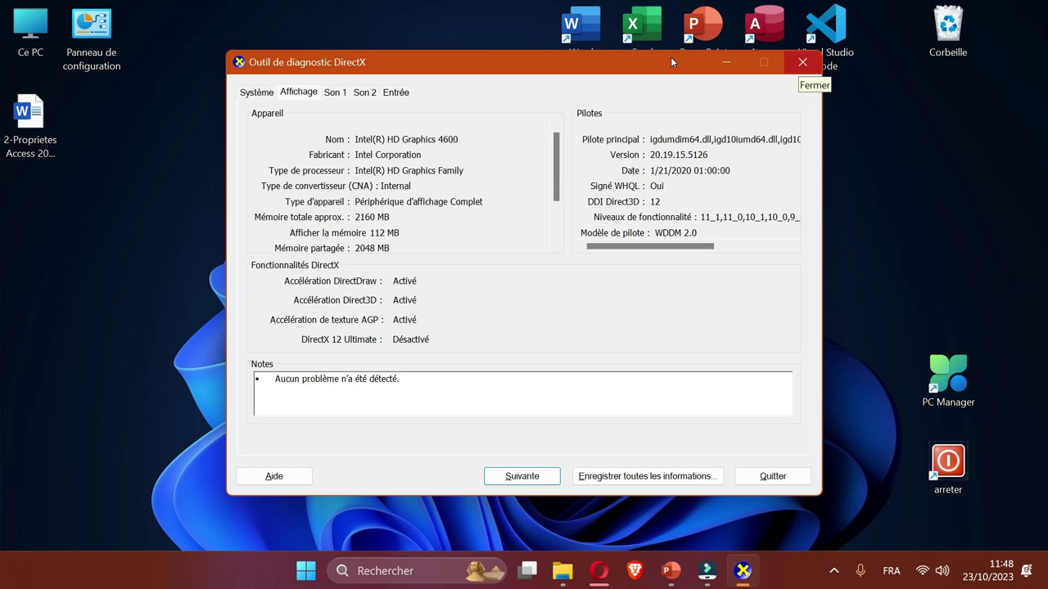
click(802, 61)
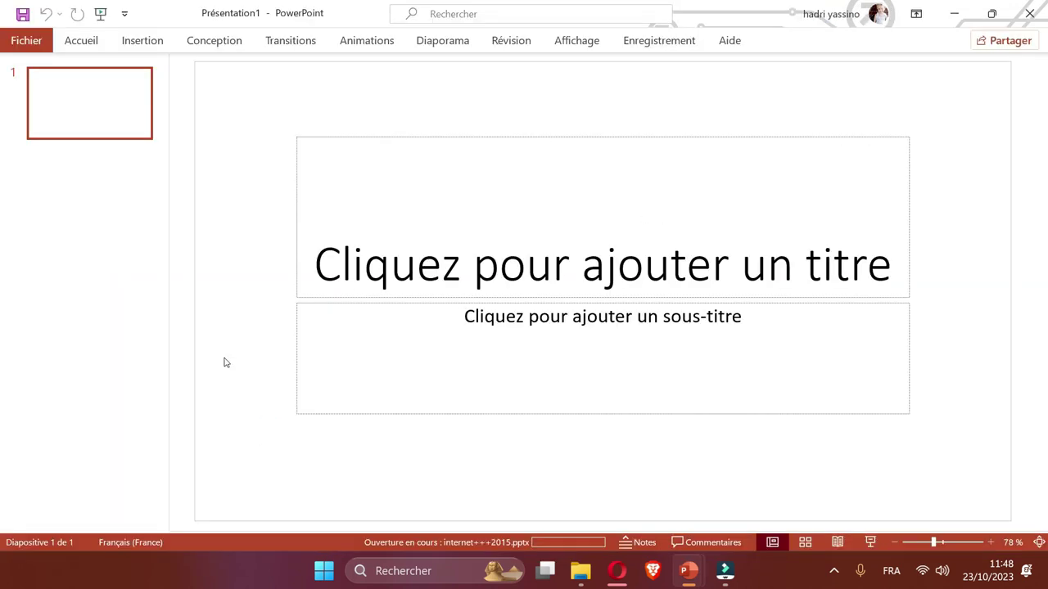
Browse slides 8, 14, 16 and 21 through to the HARDWARE (MATERIELS) slide.
scroll(127, 95, down, 6)
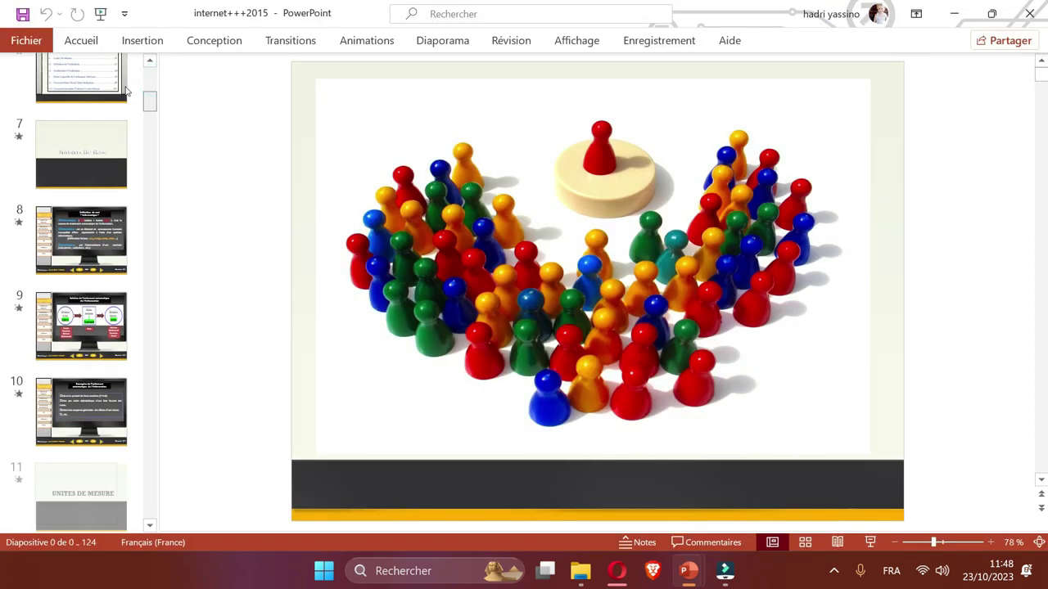
click(110, 201)
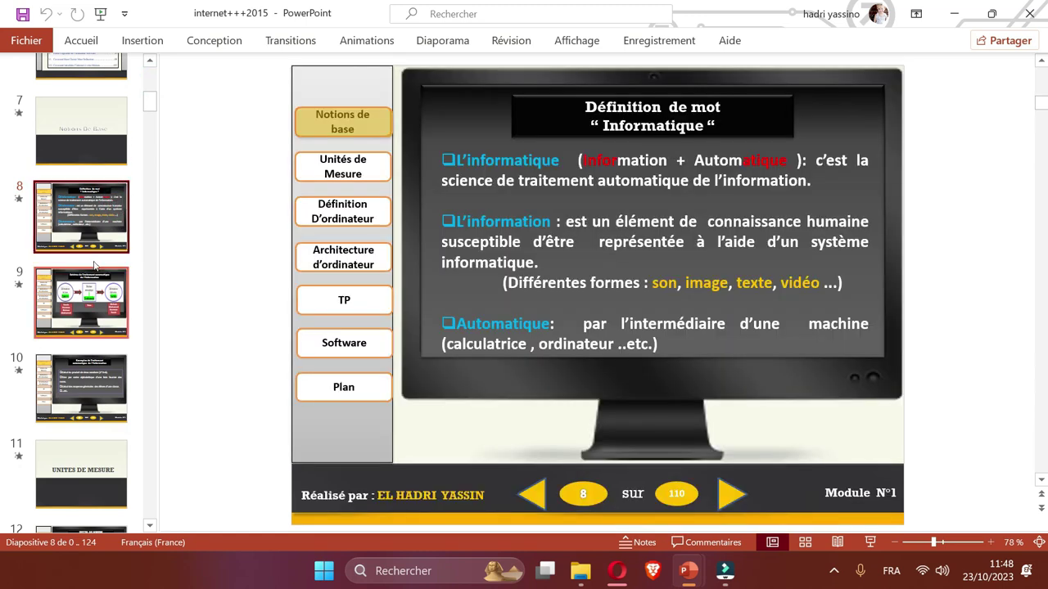
scroll(90, 272, down, 3)
scroll(90, 271, down, 1)
click(82, 298)
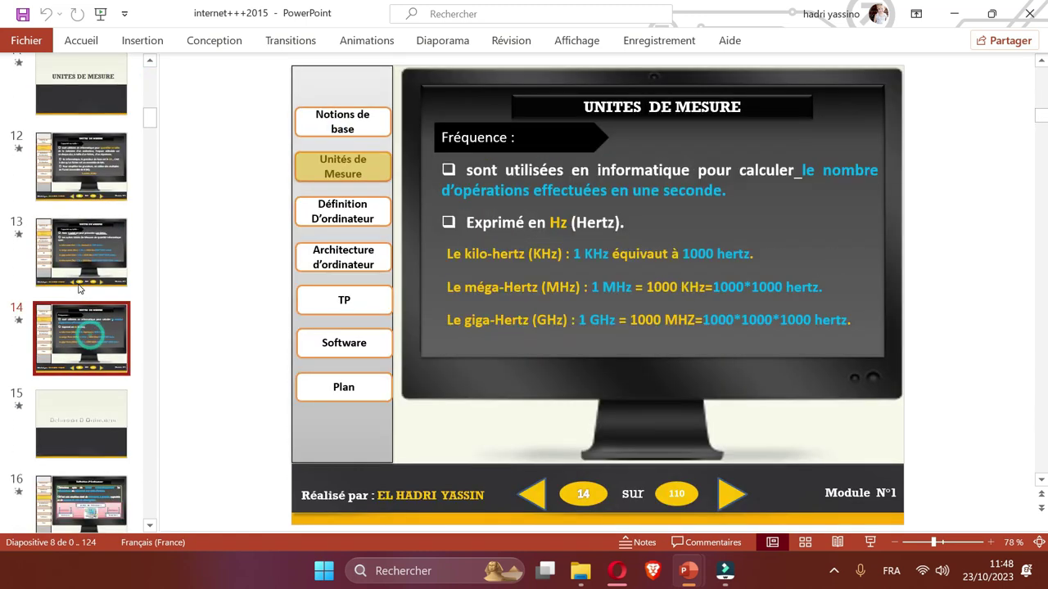
scroll(78, 297, down, 1)
click(81, 385)
scroll(79, 279, down, 5)
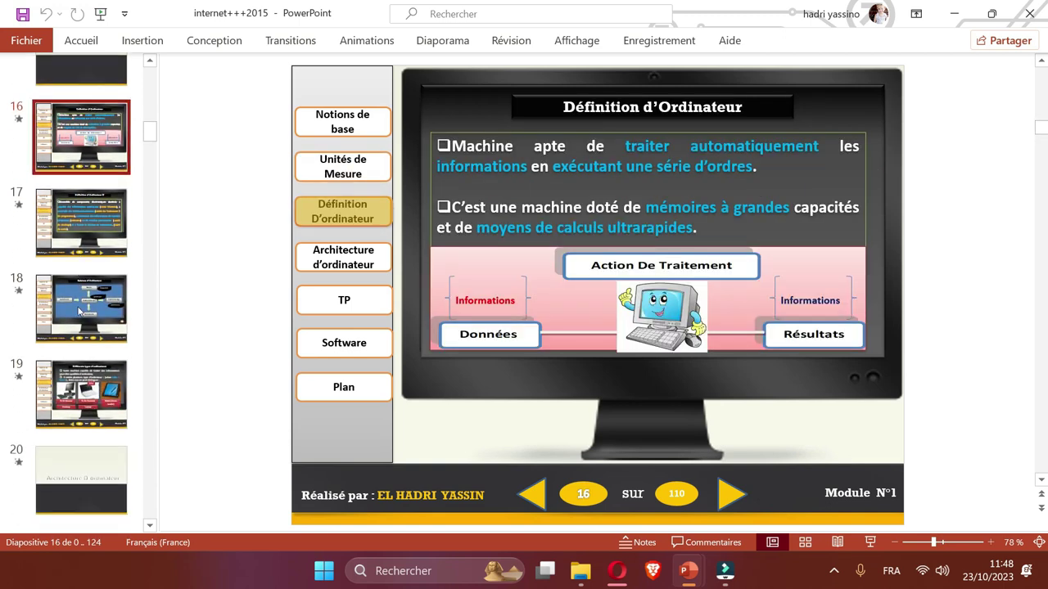
scroll(78, 270, down, 1)
click(77, 328)
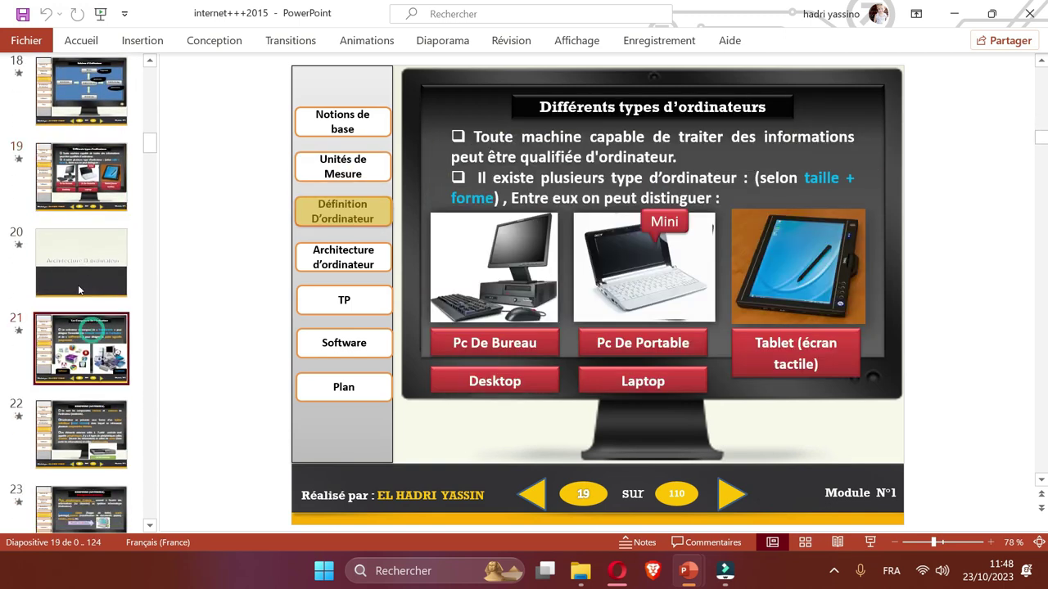
scroll(76, 309, down, 1)
scroll(78, 299, down, 3)
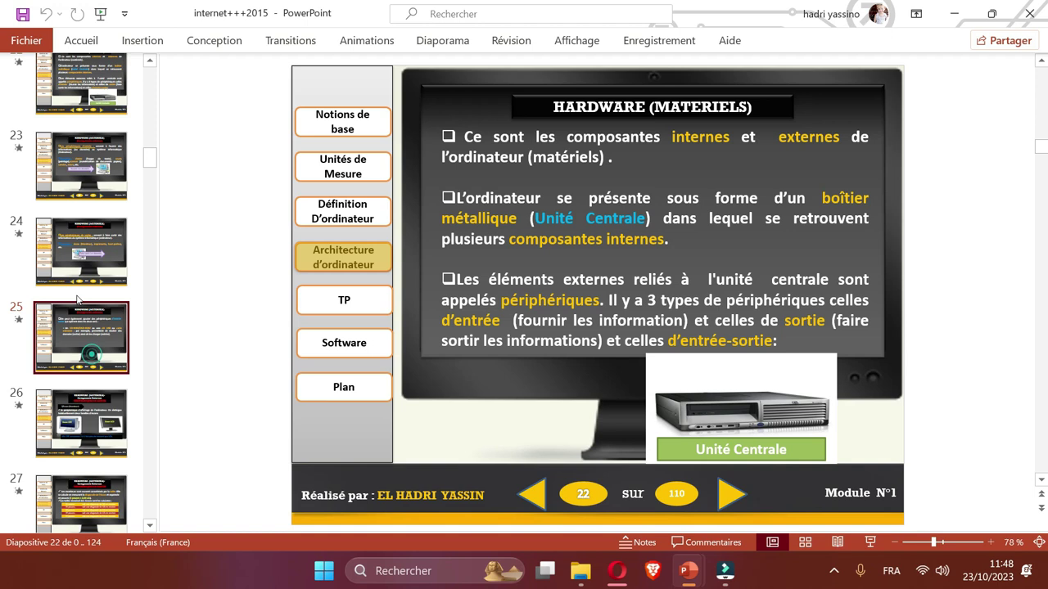
click(79, 402)
Continue through slides 31–48 on monitors, USB keys and power cables.
scroll(80, 347, down, 1)
scroll(74, 347, down, 3)
click(70, 346)
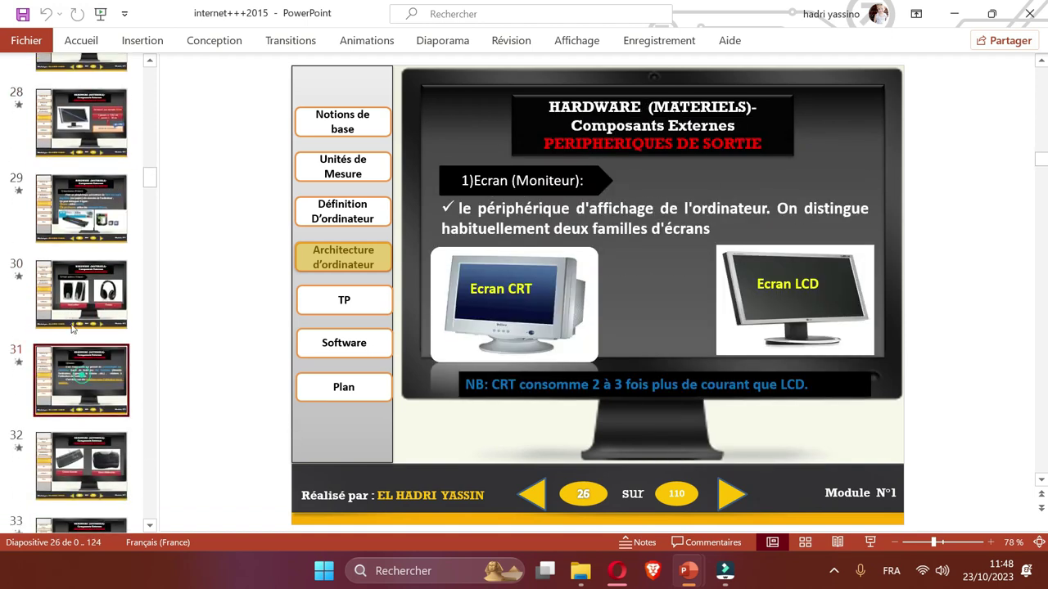
scroll(80, 350, down, 2)
click(80, 351)
scroll(79, 351, down, 5)
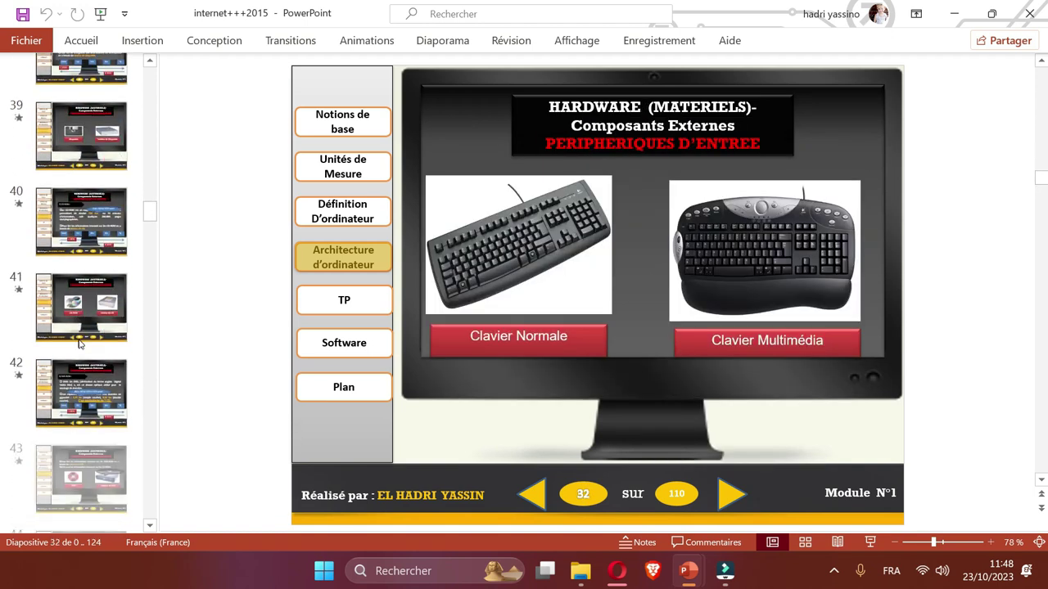
click(83, 356)
scroll(83, 352, down, 2)
click(82, 327)
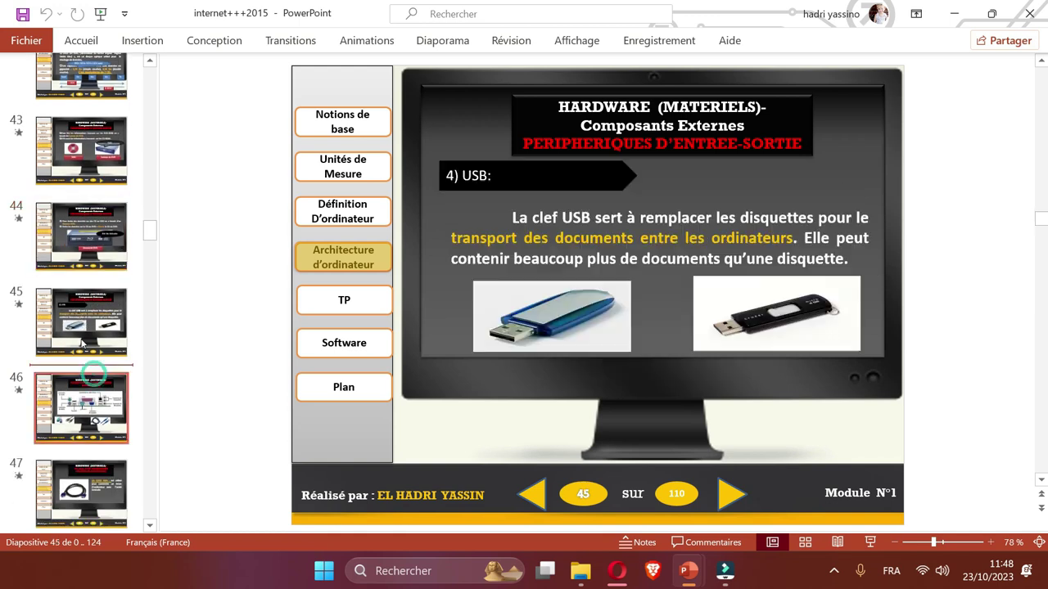
scroll(77, 295, down, 3)
click(75, 283)
scroll(78, 311, down, 5)
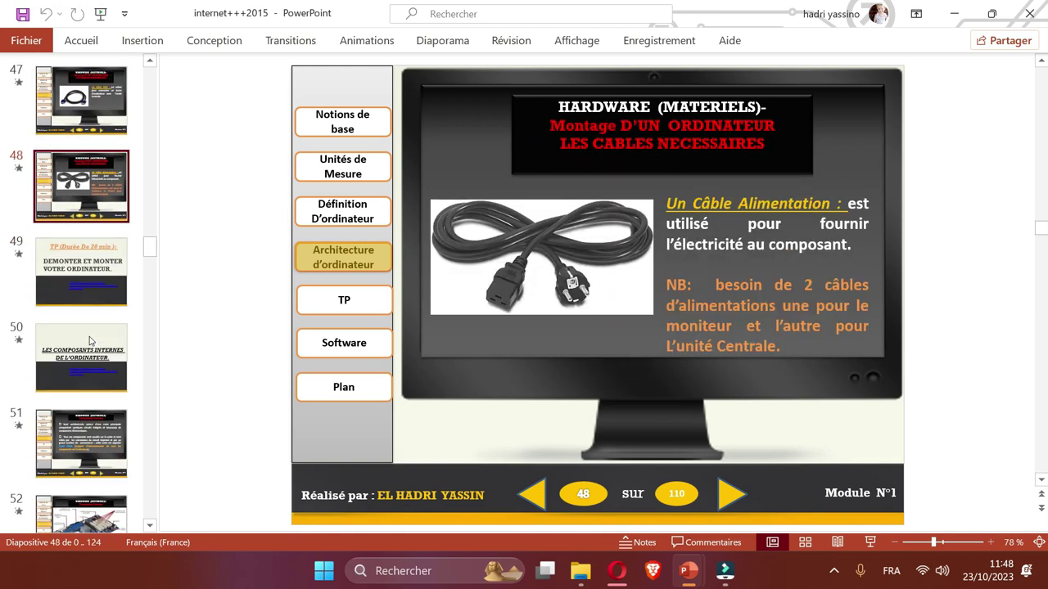
View the micro-processor slides 109 and 108, then hide the presentation.
click(82, 354)
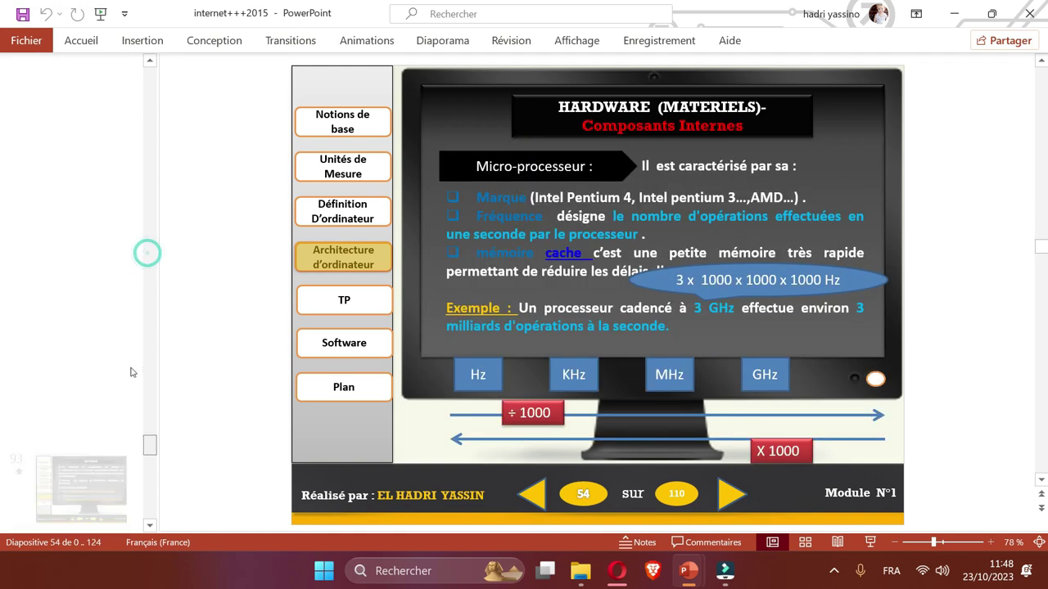
drag(145, 253, 149, 446)
scroll(82, 344, down, 2)
click(81, 458)
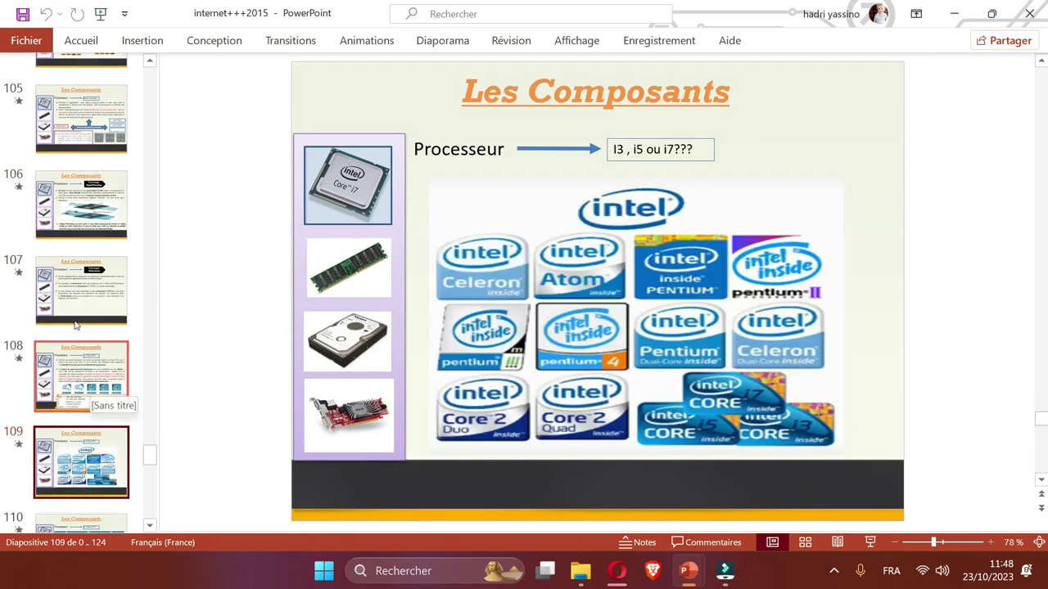
click(78, 377)
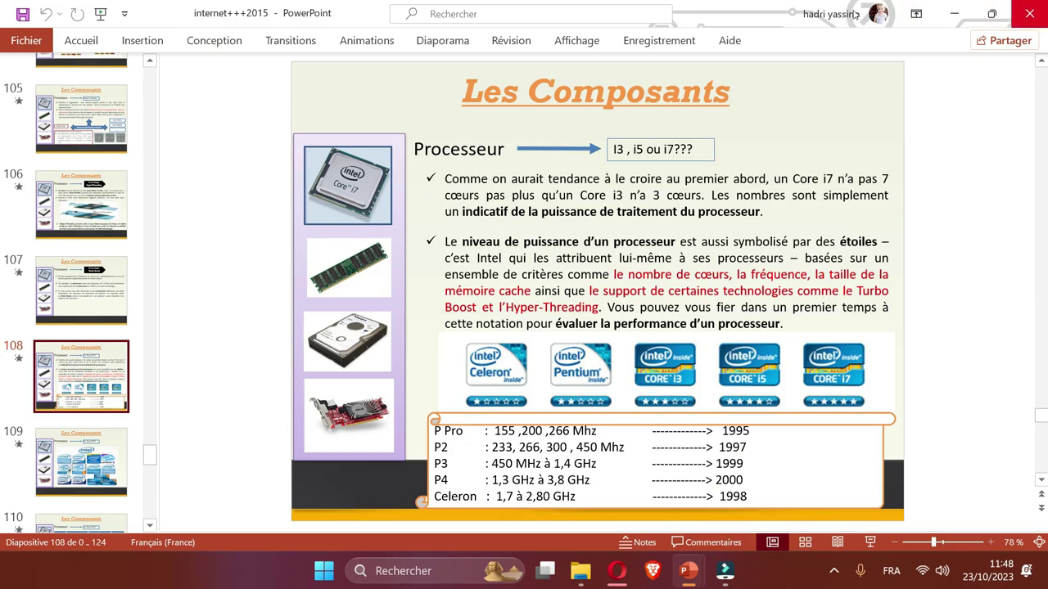
key(super+d)
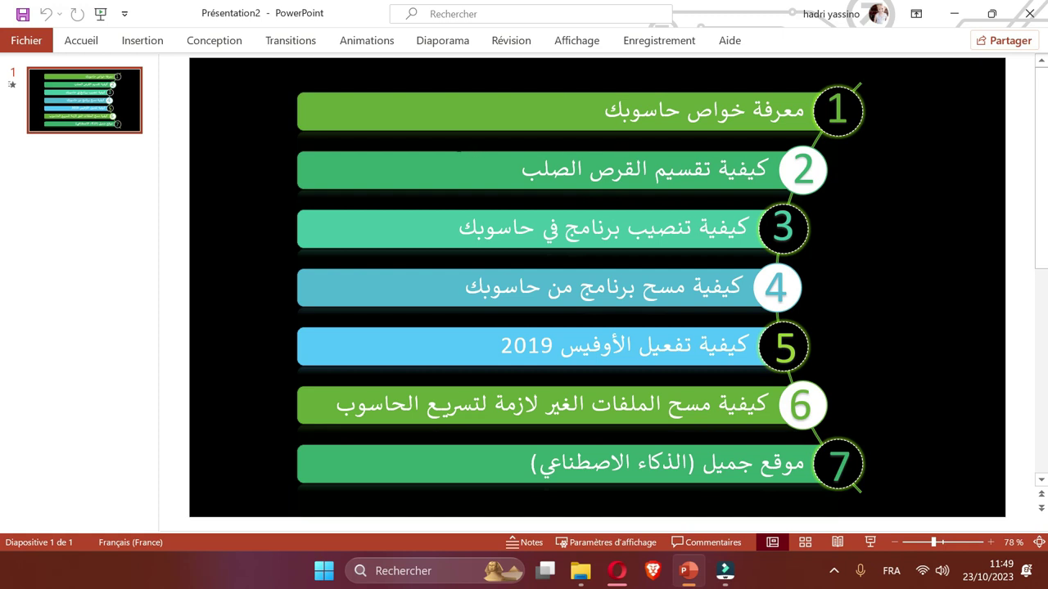
Minimize PowerPoint, open Ce PC, and minimize it again to show the desktop.
click(954, 14)
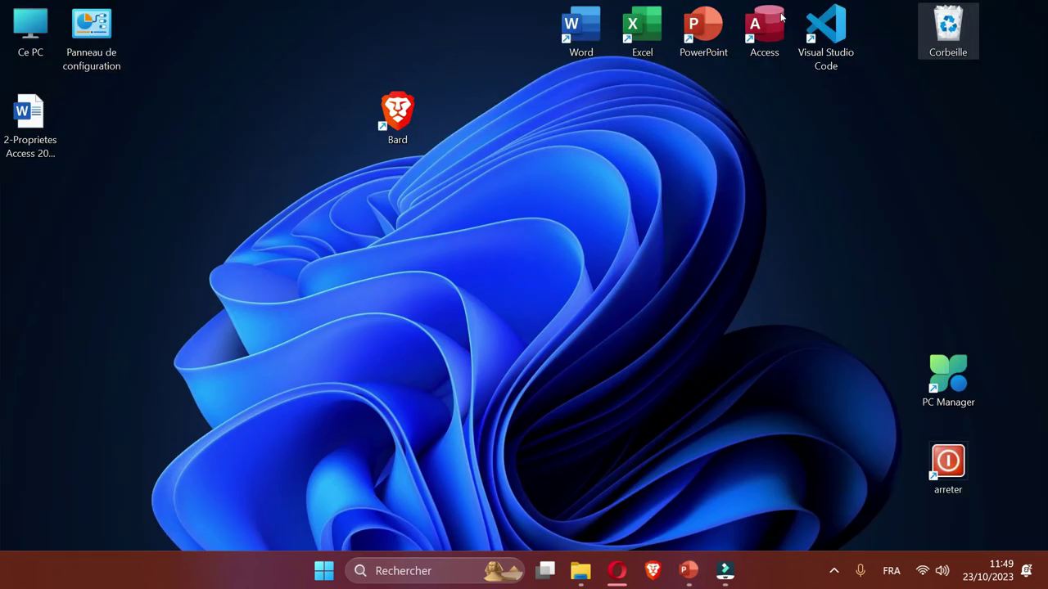
double_click(16, 28)
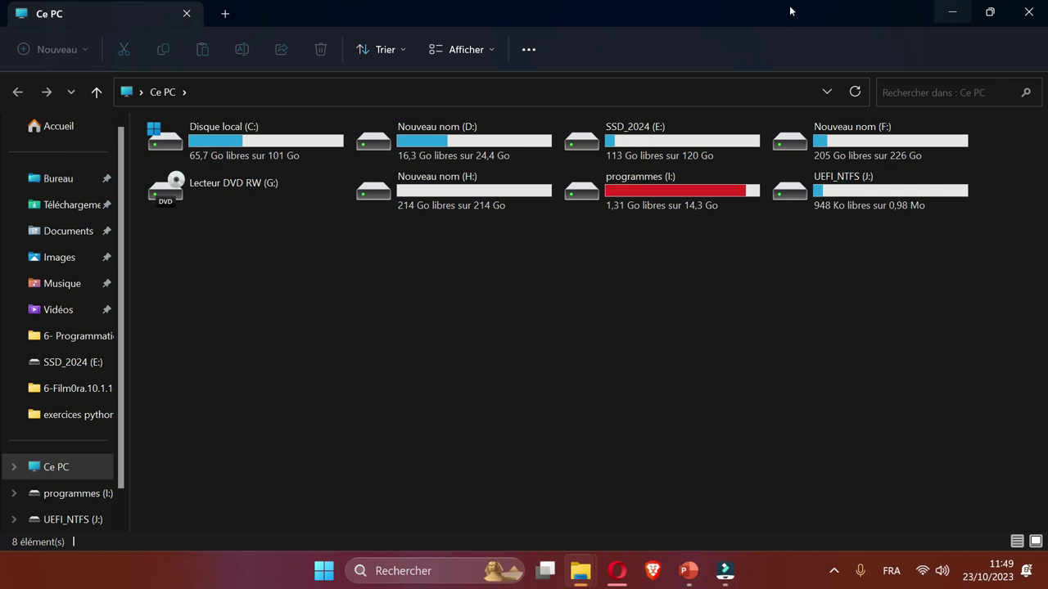
click(952, 12)
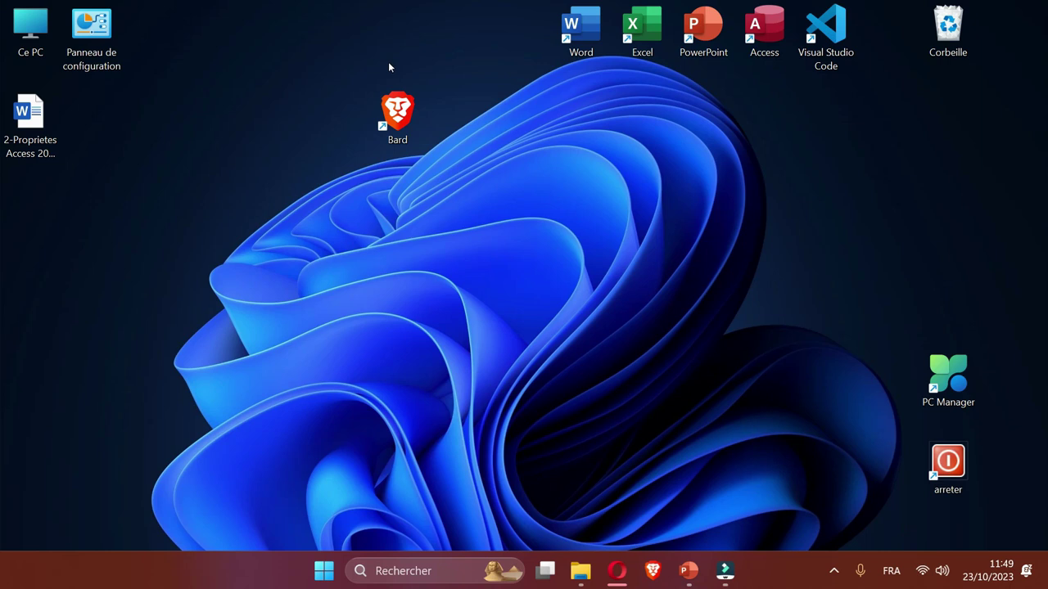
Move Bard beside the Word document and PC Manager and arreter to the right edge.
click(381, 103)
drag(393, 113, 135, 112)
drag(901, 340, 974, 500)
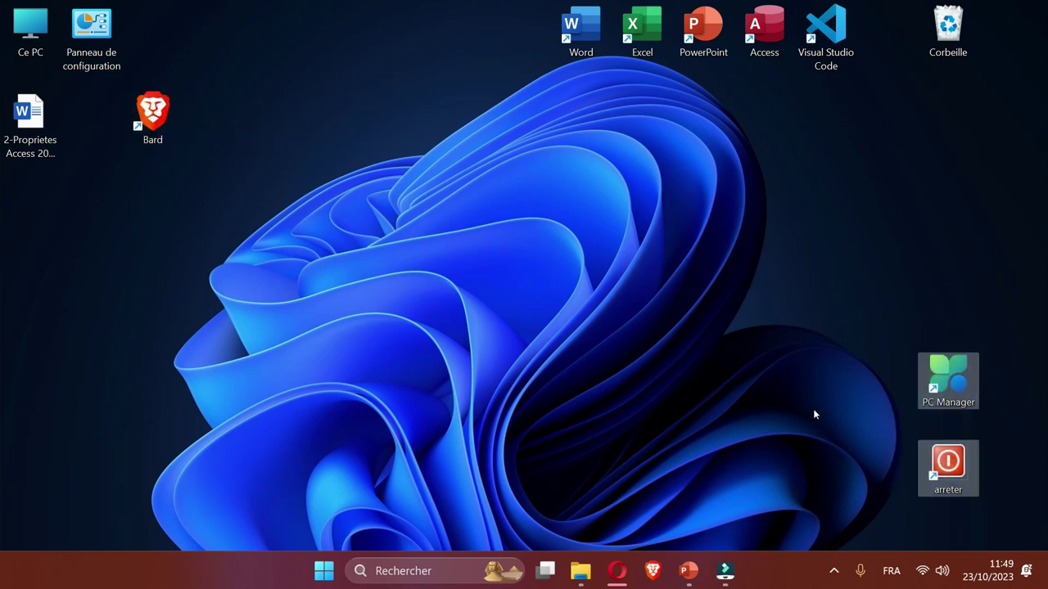
drag(948, 376, 1009, 381)
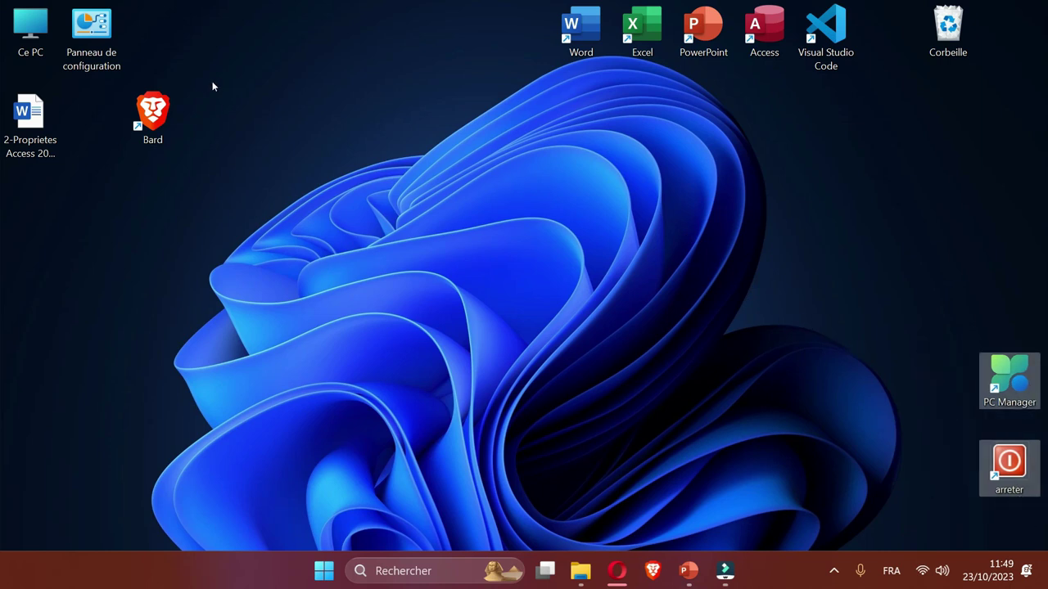
Browse Téléchargements, Documents, Images and Vidéos, list the PC's drives, then close File Explorer.
double_click(14, 16)
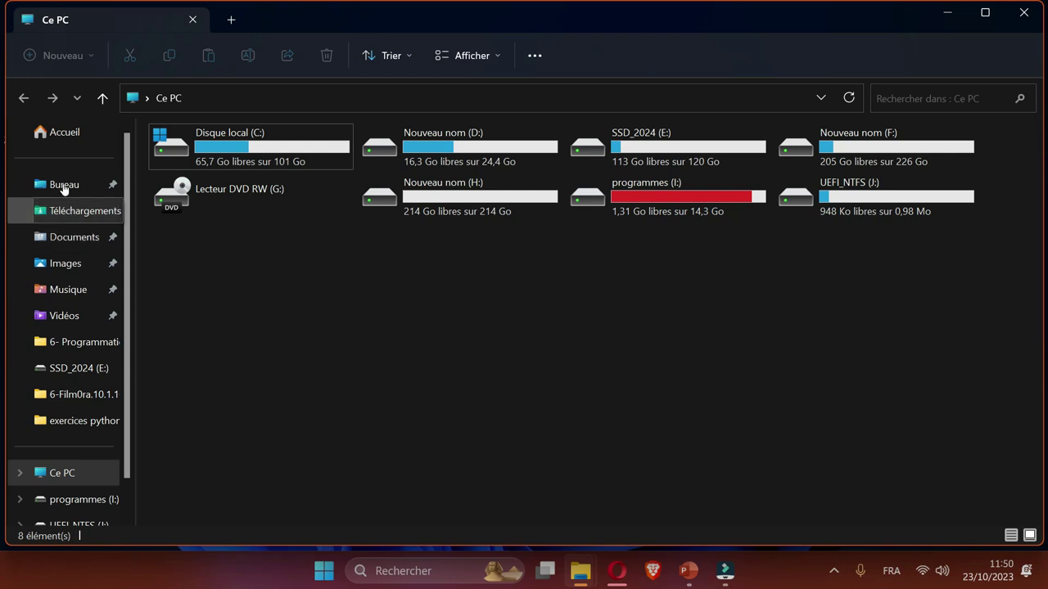
click(74, 211)
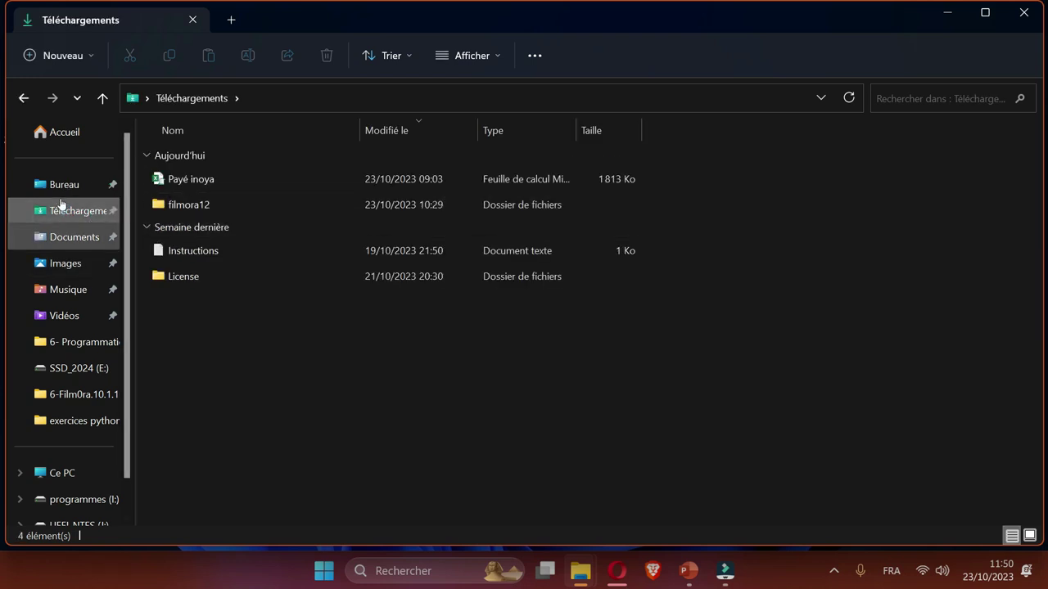
key(Down)
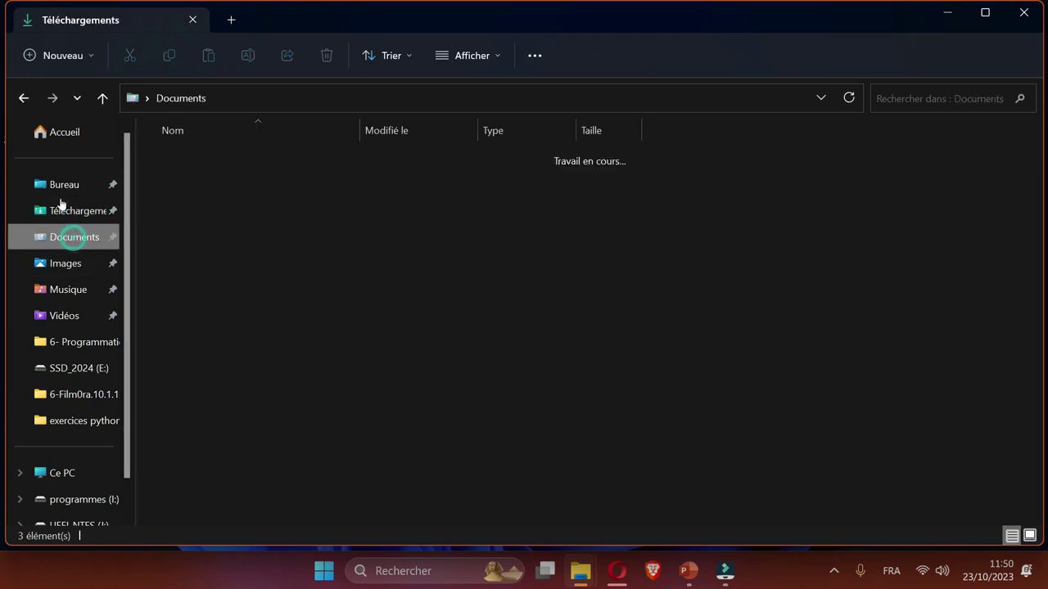
key(Down)
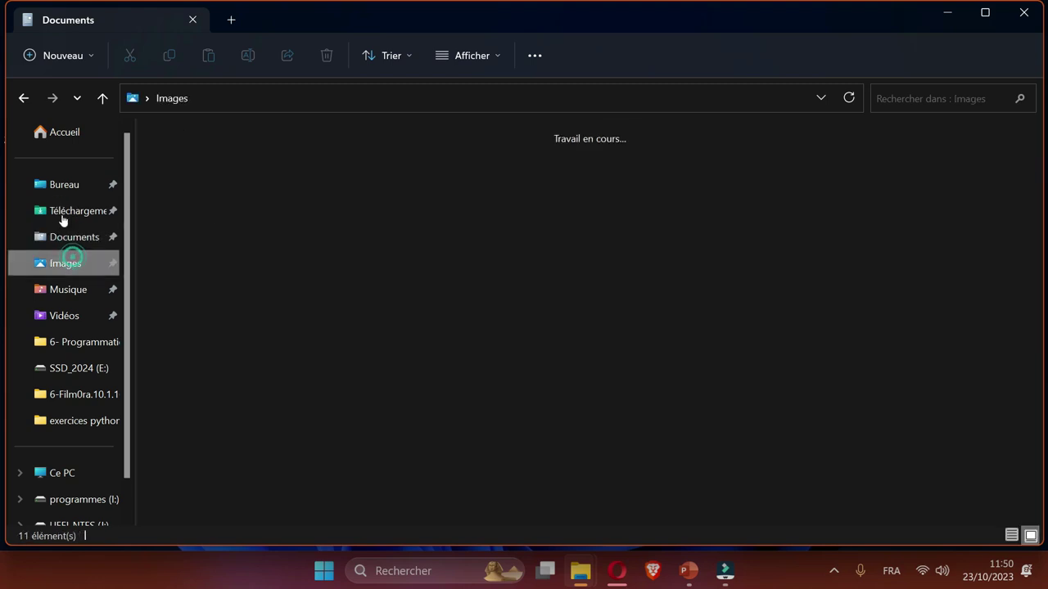
key(Down)
key(Down)
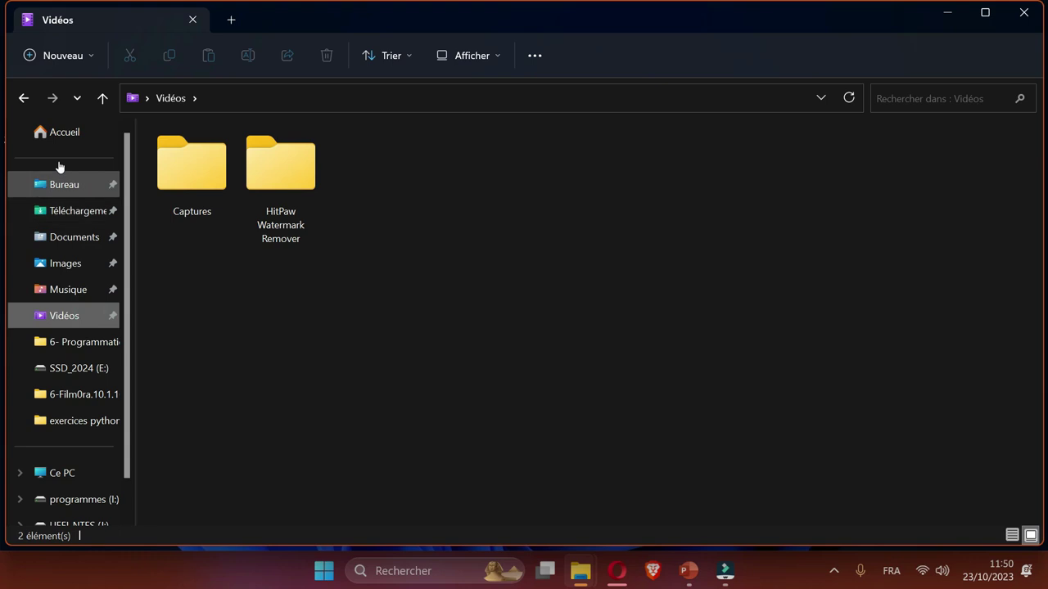
click(61, 472)
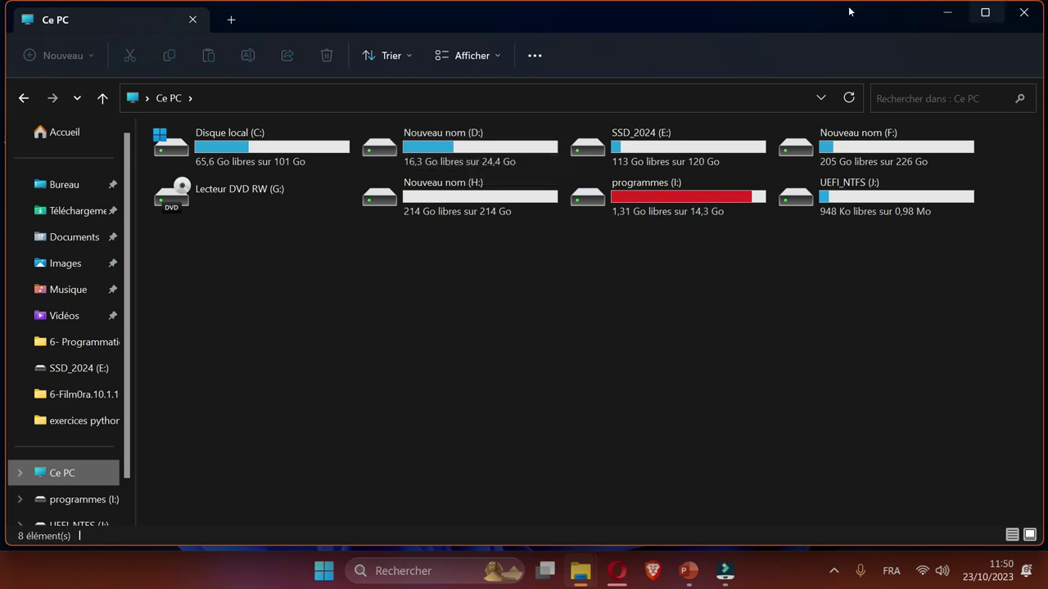
click(1023, 13)
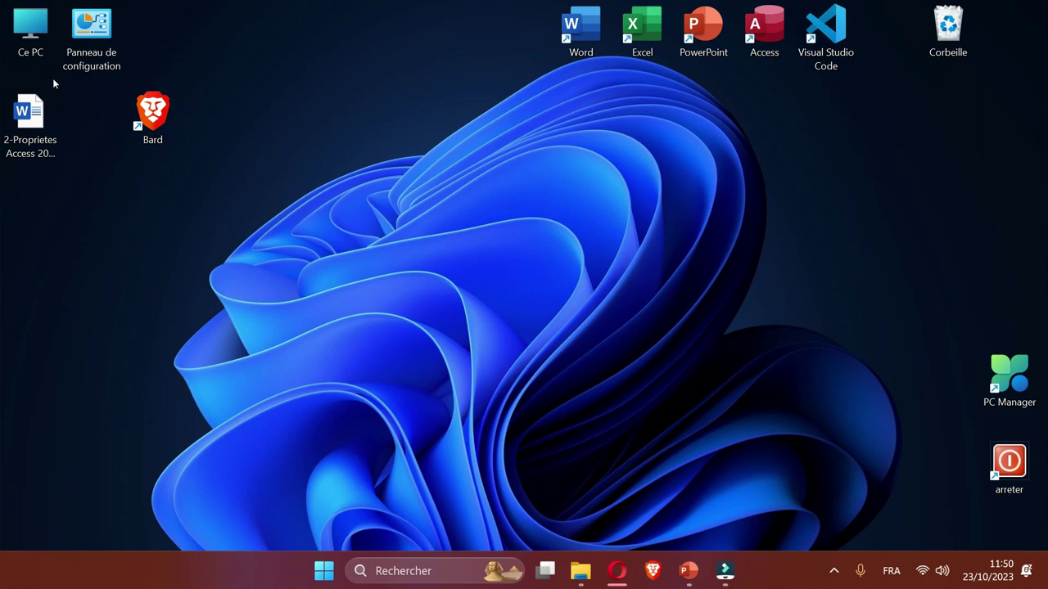
Open Disk Management in Computer Management via the Ce PC Gérer option.
double_click(27, 35)
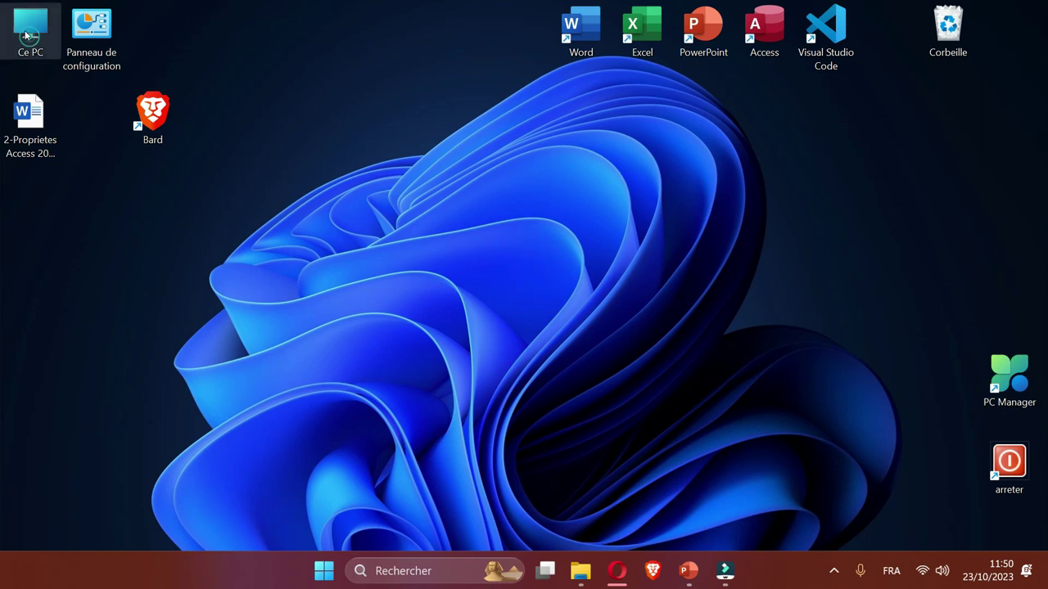
right_click(27, 35)
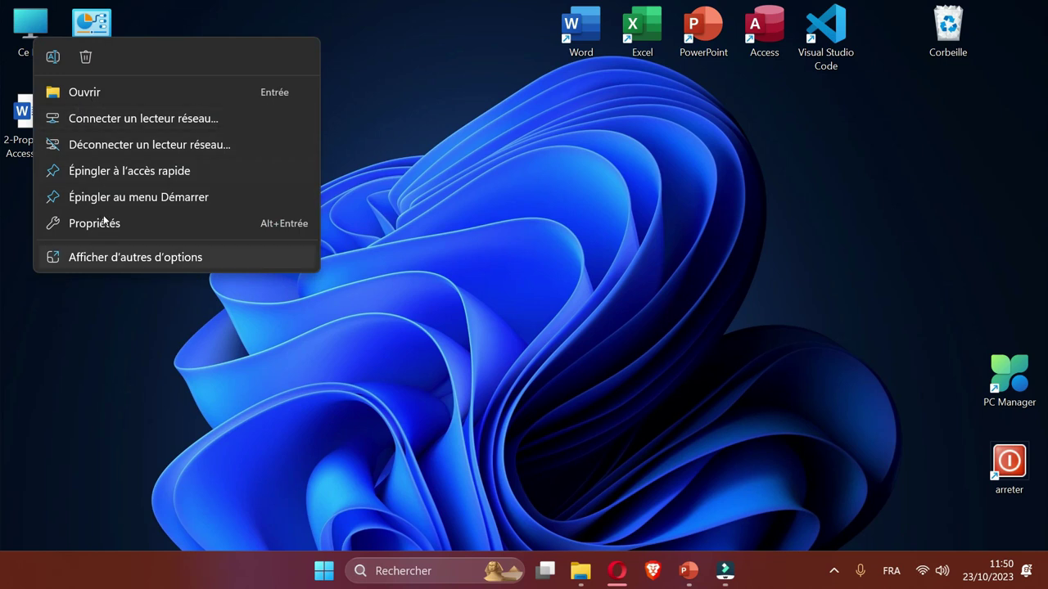
click(123, 257)
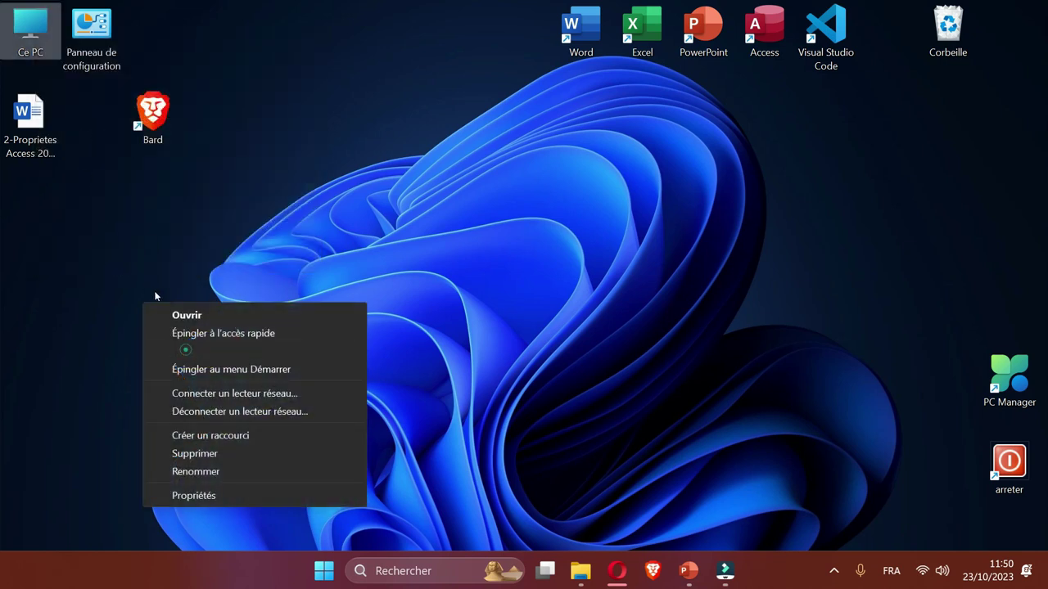
key(Escape)
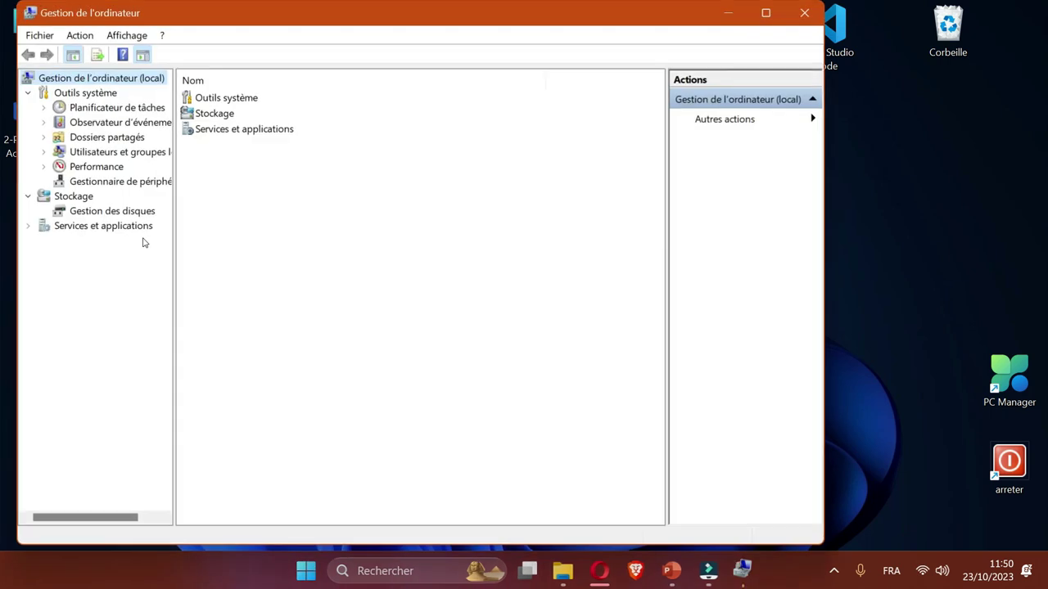
click(92, 210)
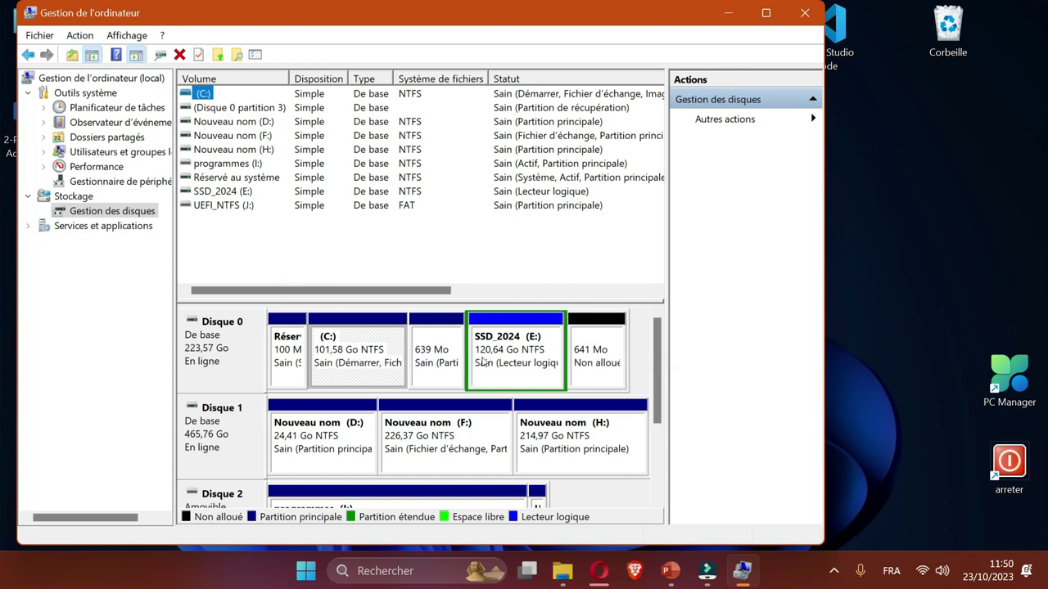
Shrink volume H: by 108000 MB, leaving 105,47 Go unallocated on Disque 1.
right_click(573, 426)
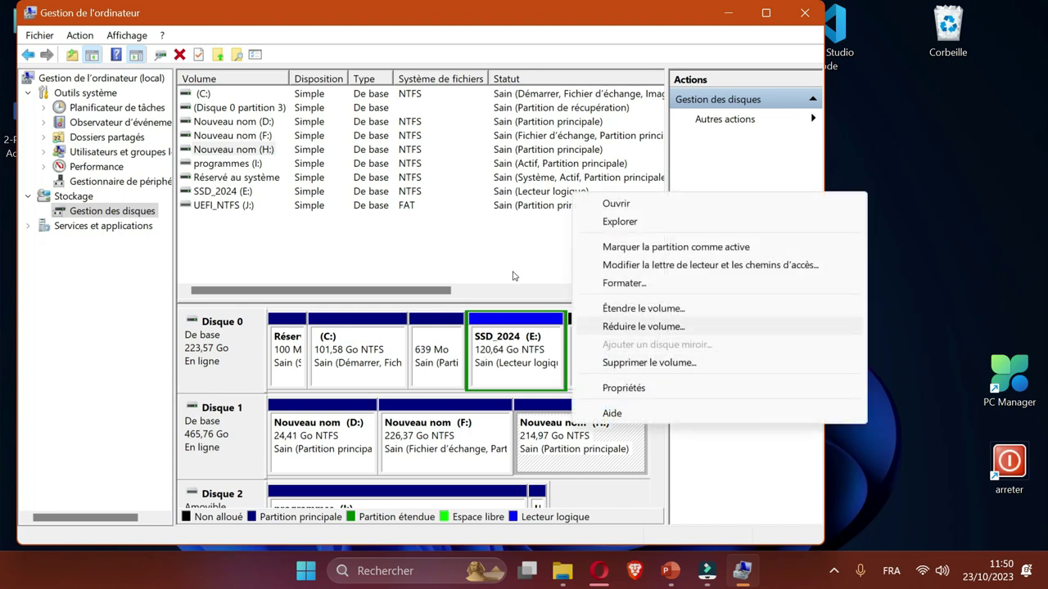
key(Return)
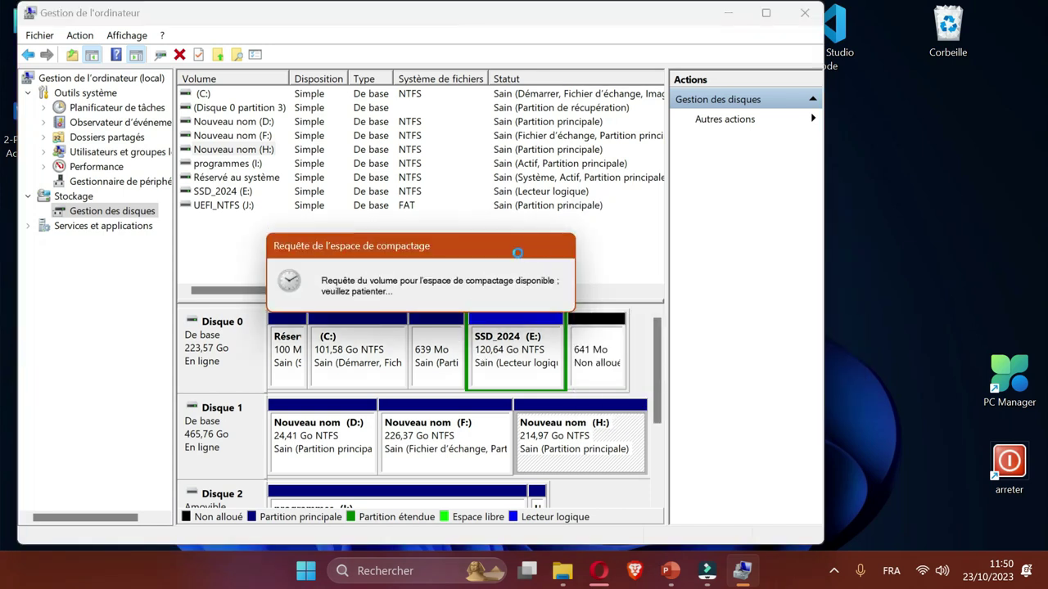
key(End)
key(shift+Left)
key(shift+Left)
key(shift+Left)
key(End)
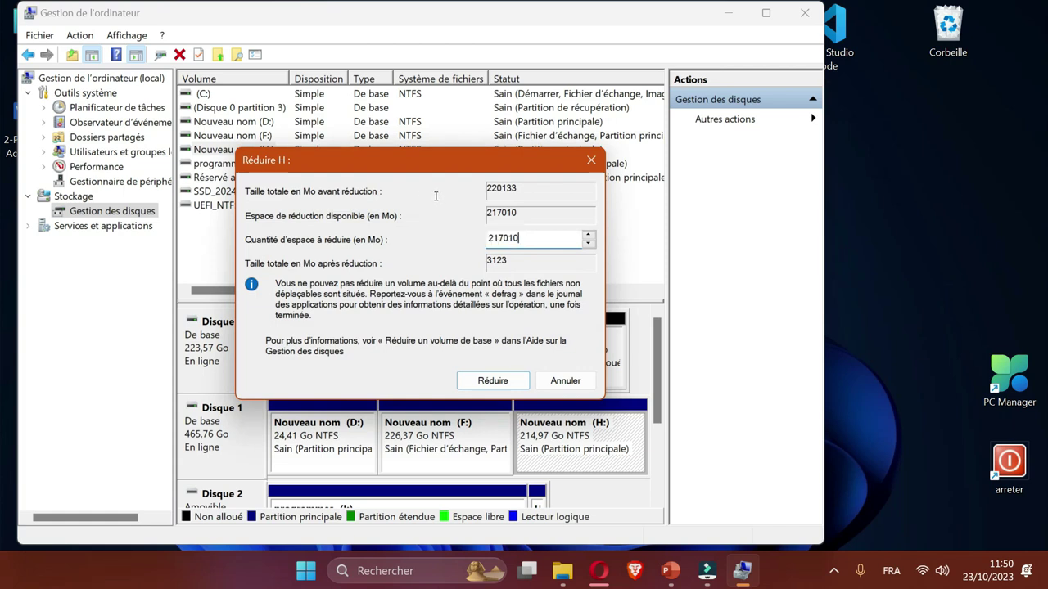
key(shift+Left)
key(shift+Left)
key(shift+Left)
key(shift+Left)
key(shift+Left)
key(shift+Left)
text(108000)
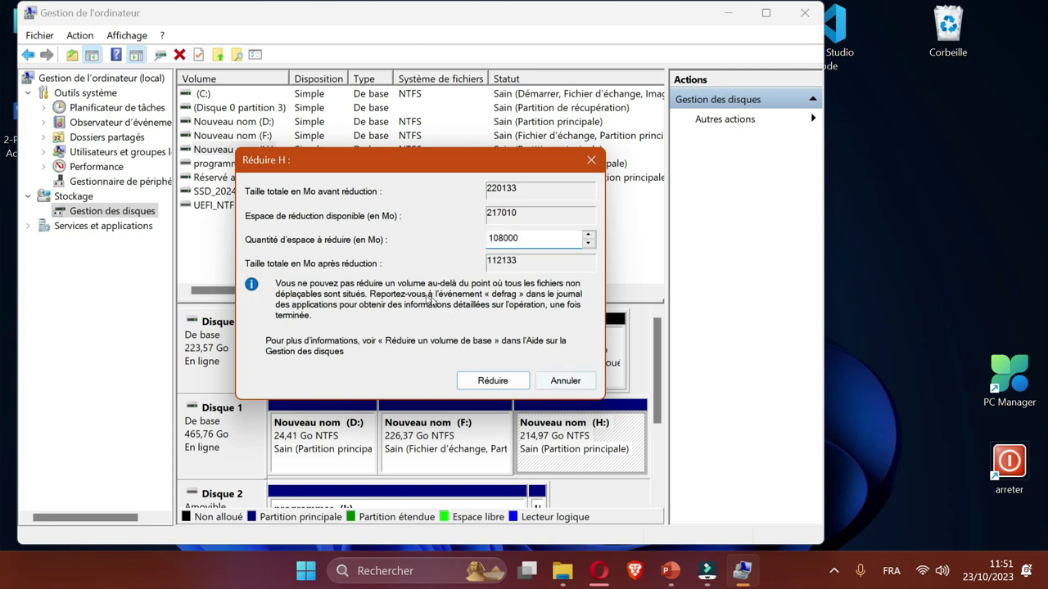
key(Return)
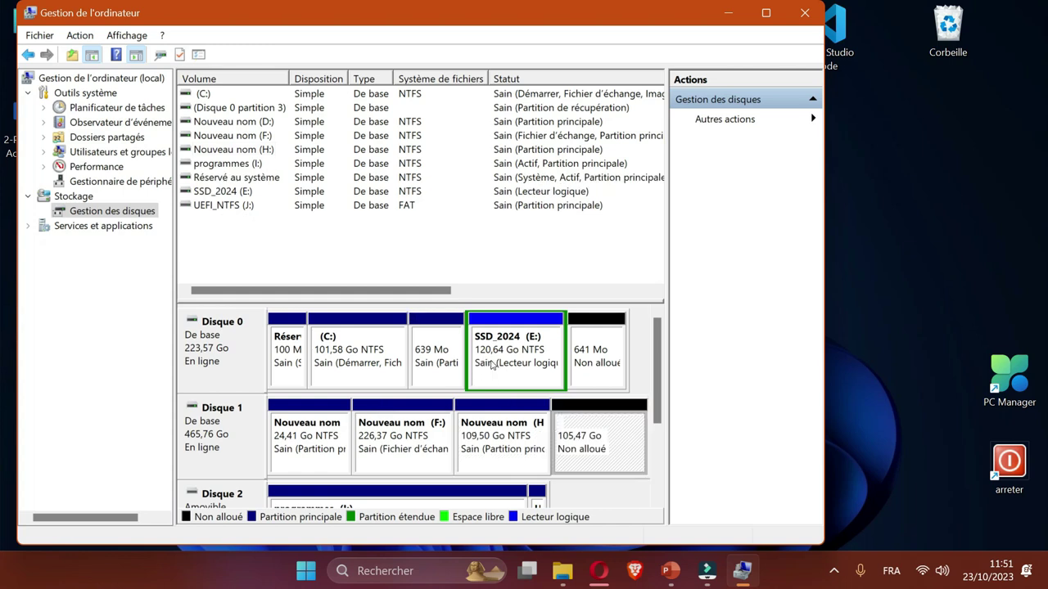
Create a new simple volume K: in NTFS from the 105,47 Go unallocated space.
right_click(587, 432)
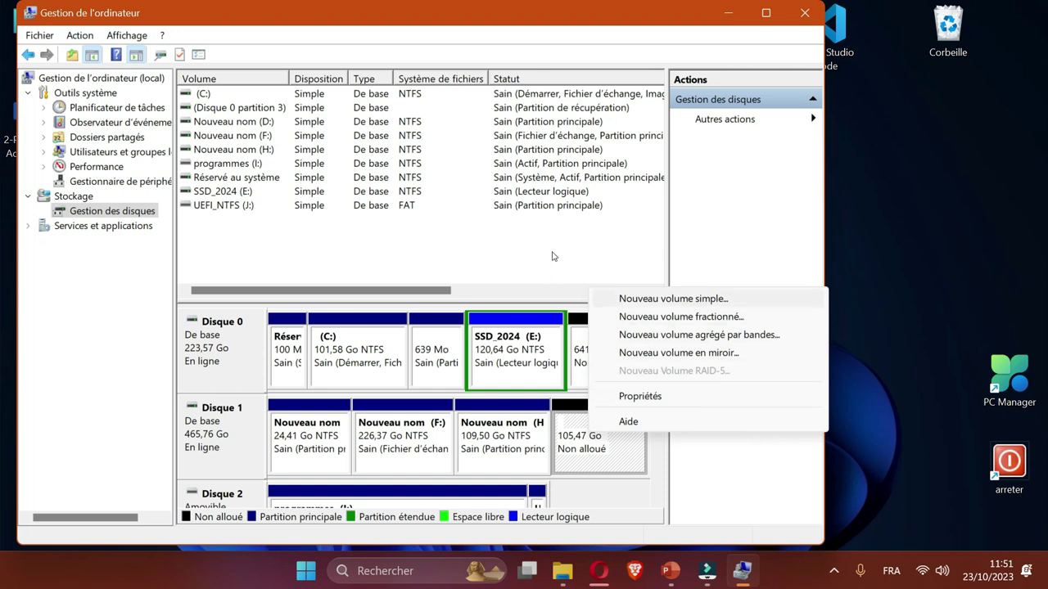
key(Return)
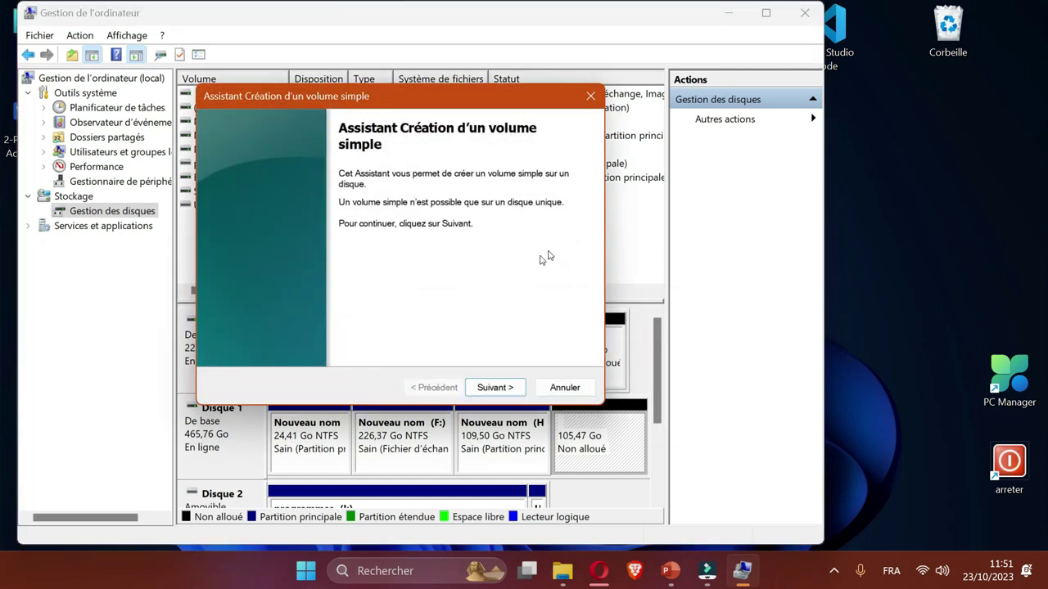
key(Return)
key(Return)
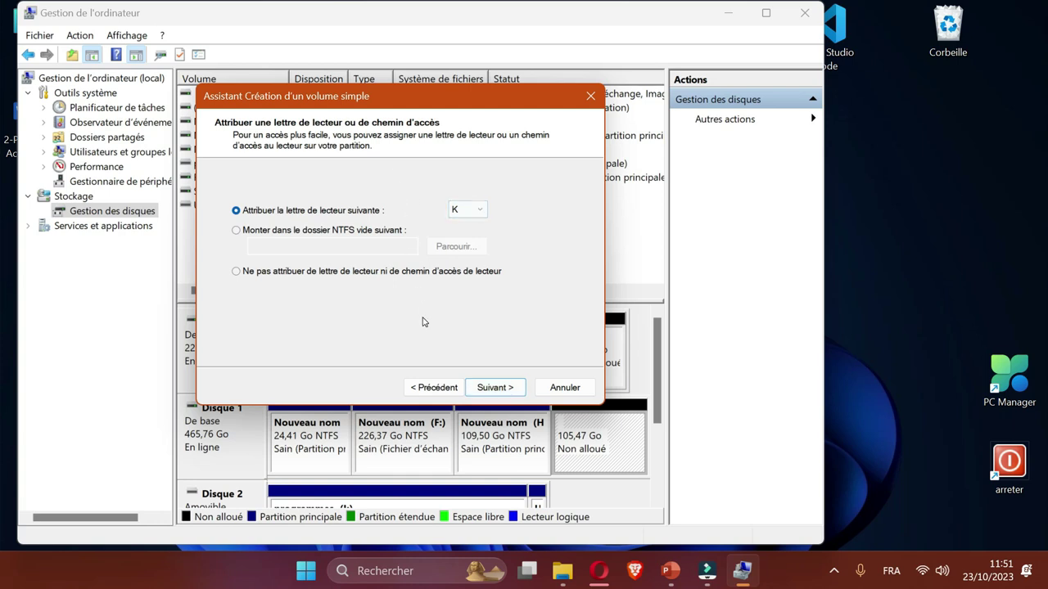
key(Return)
key(Return)
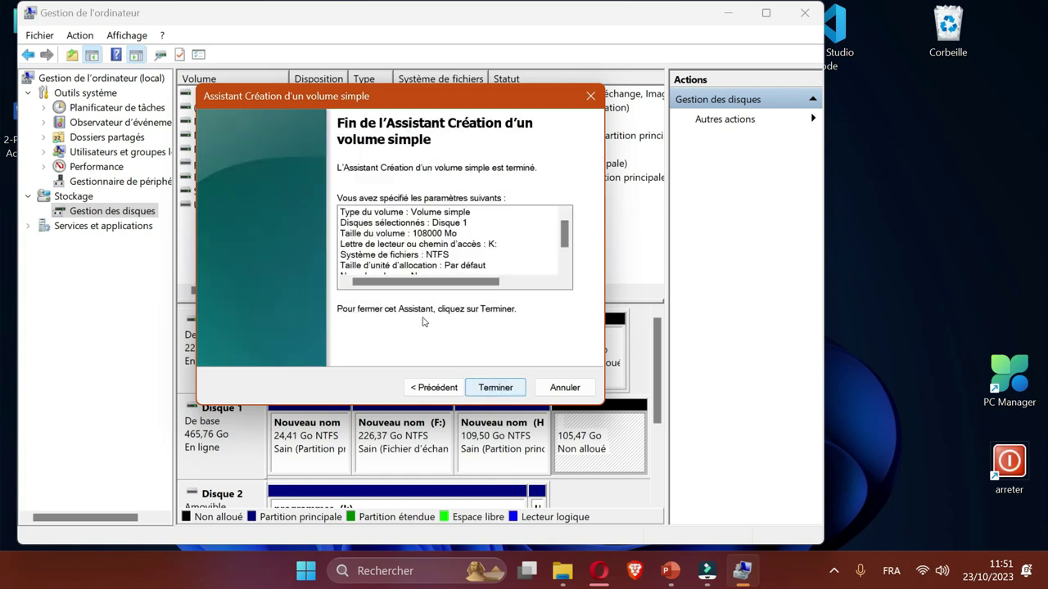
key(Return)
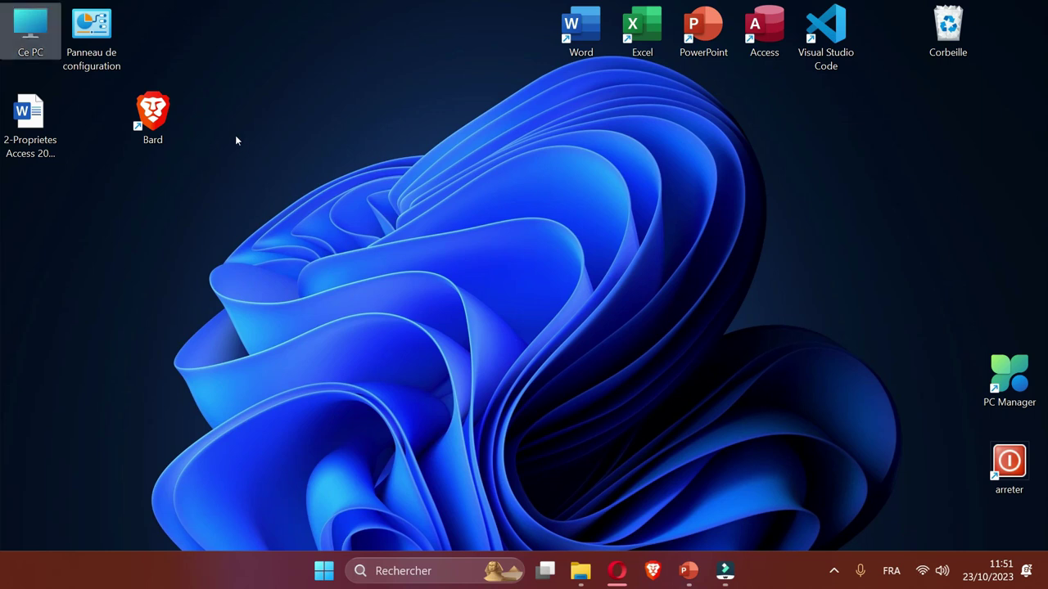
Create a desktop shortcut to d: named with the owner's full name, placed beside the Word file.
key(shift+F10)
key(Right)
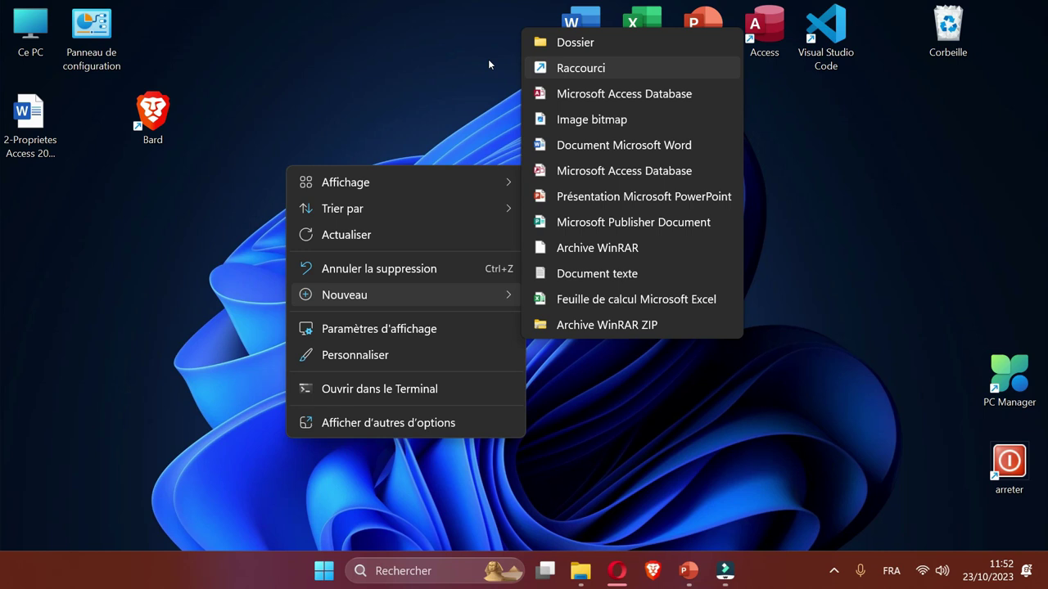
key(Return)
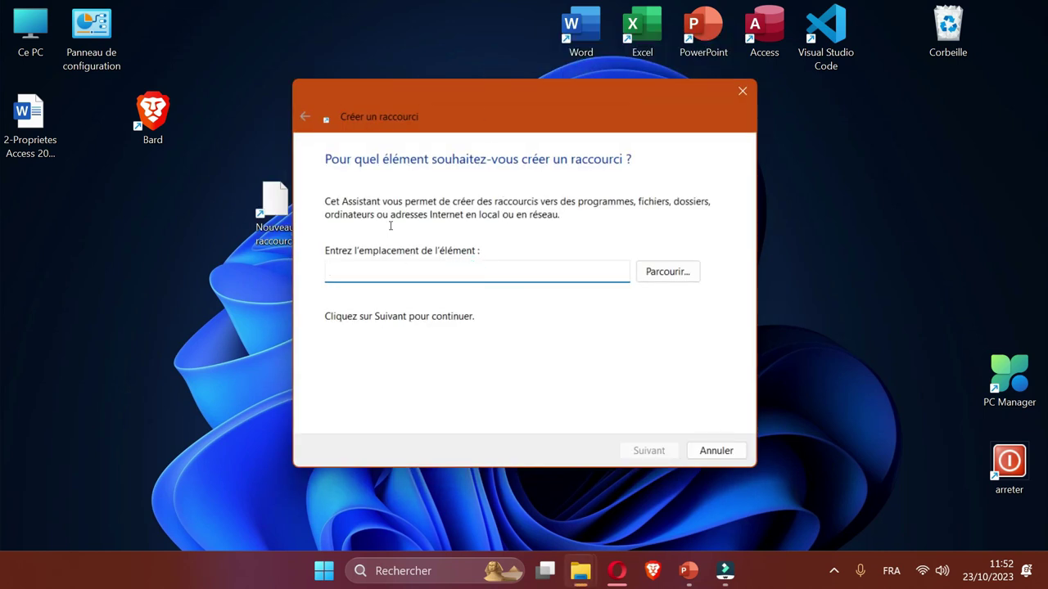
text(d:)
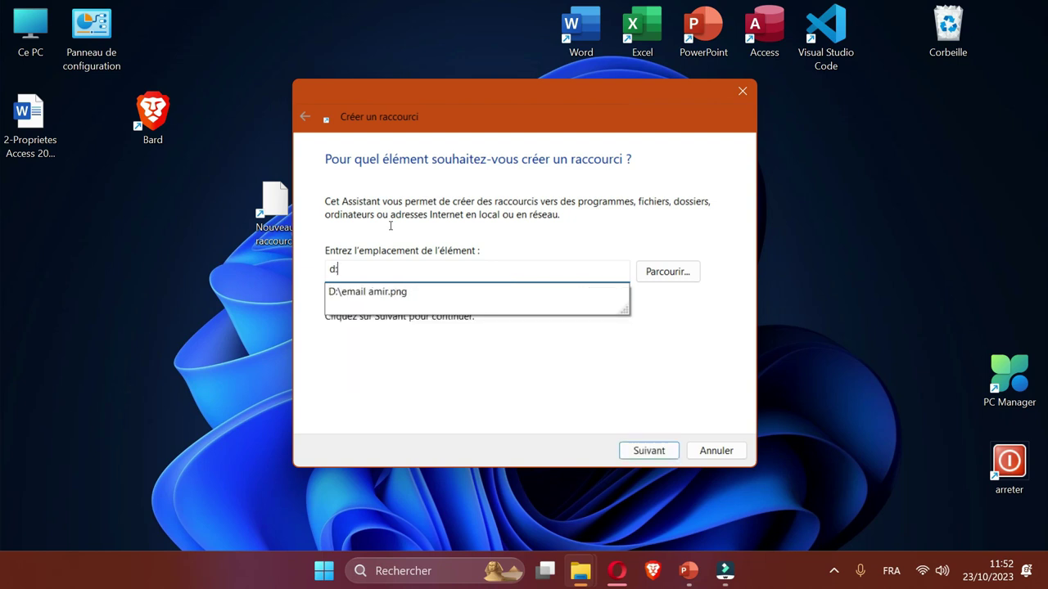
key(Return)
click(364, 223)
key(ctrl+a)
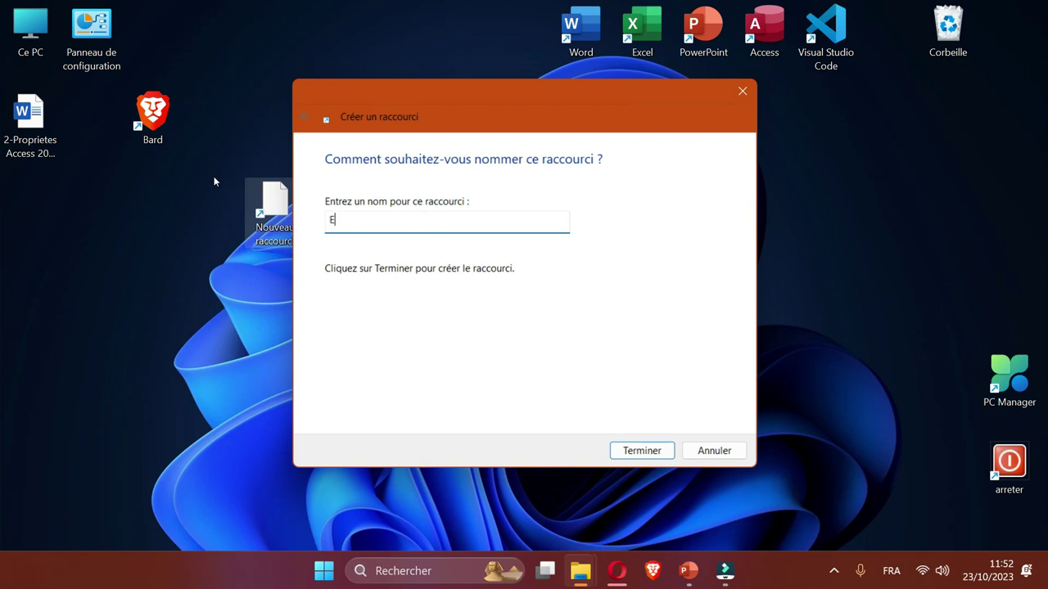
key(Return)
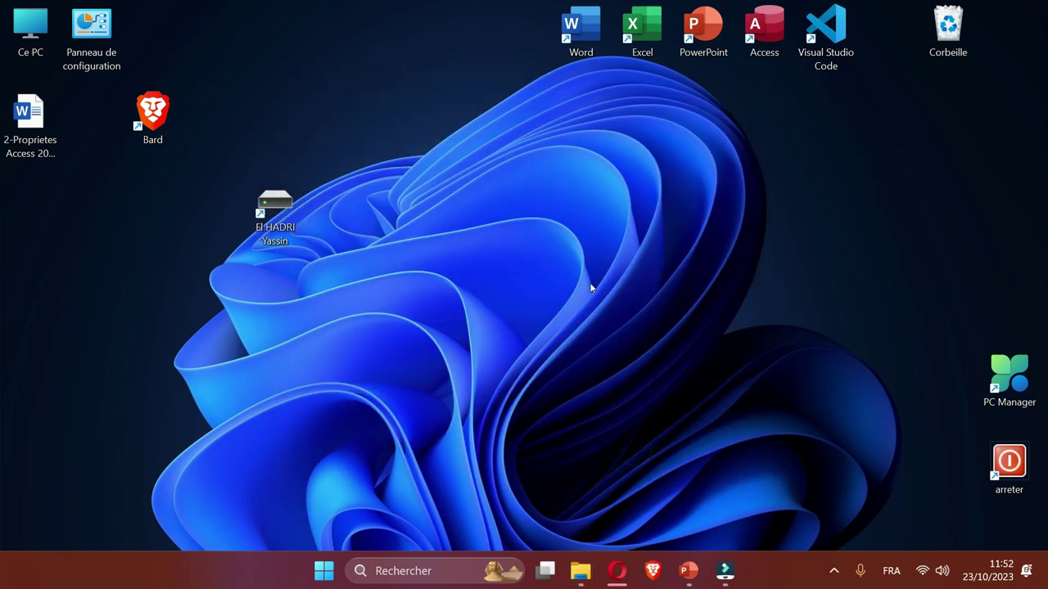
drag(261, 190, 77, 102)
Change the drive D: shortcut's icon to the green person icon from imageres.dll.
right_click(76, 102)
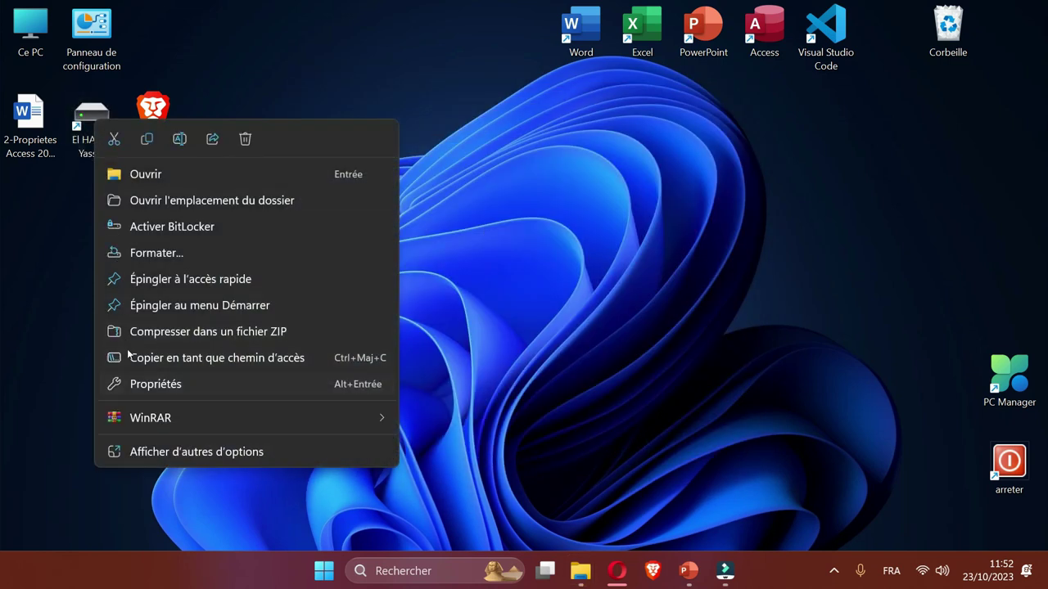
click(156, 384)
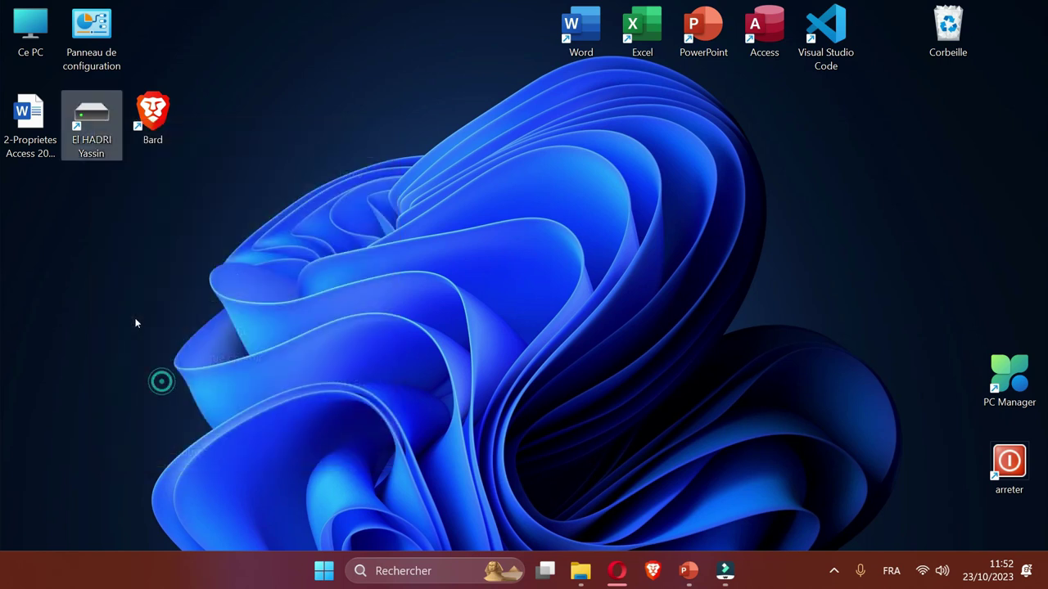
click(303, 413)
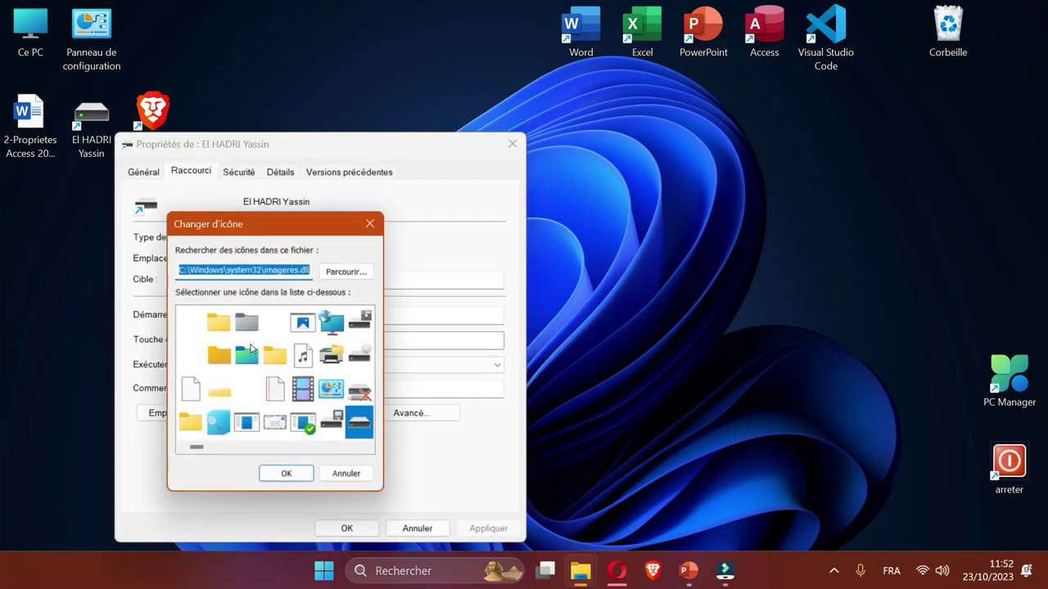
scroll(311, 376, down, 10)
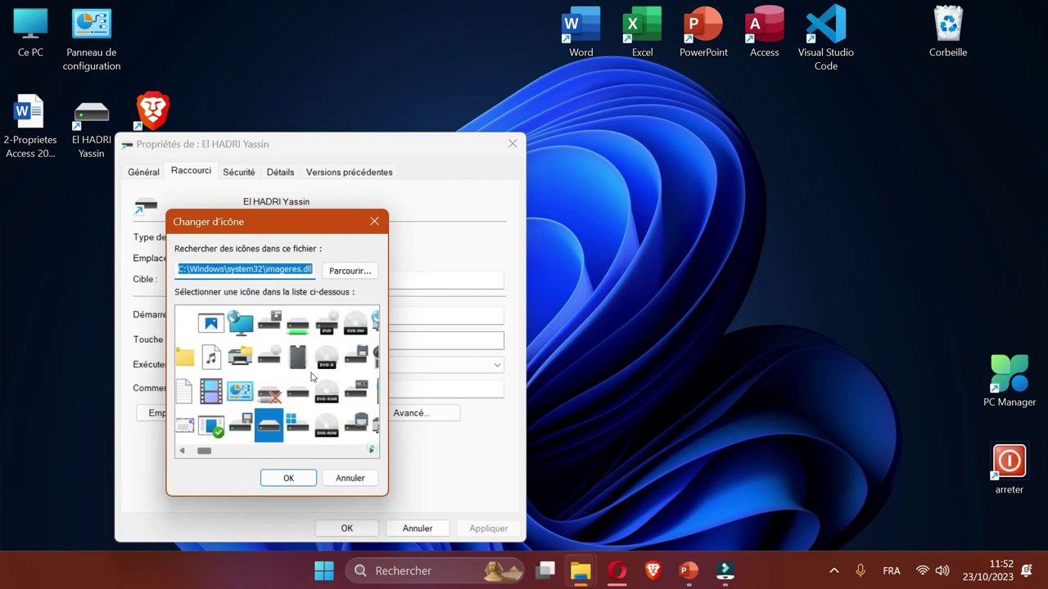
scroll(311, 376, down, 10)
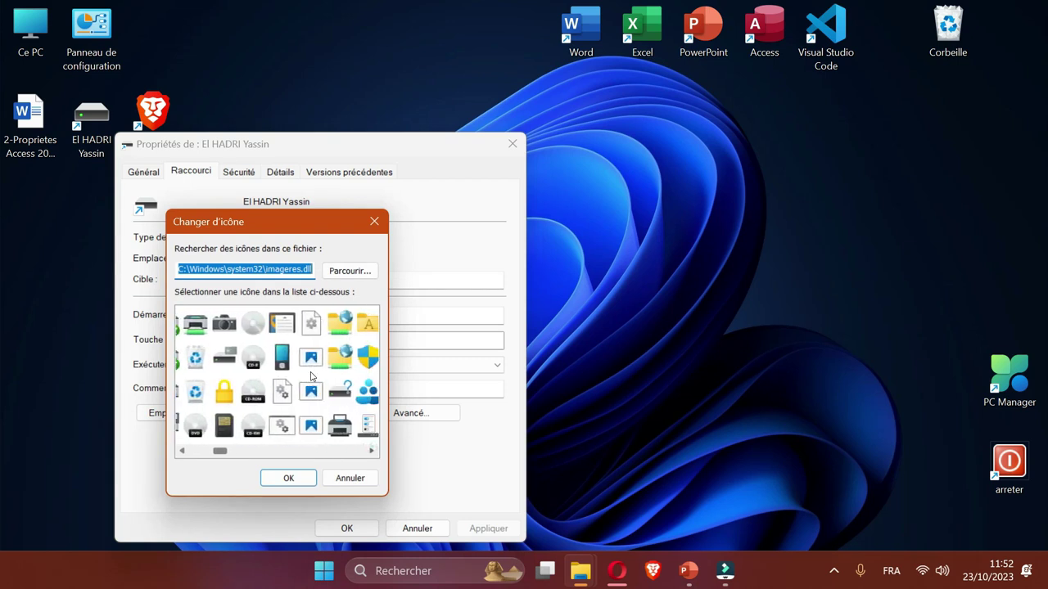
scroll(261, 374, down, 2)
click(188, 424)
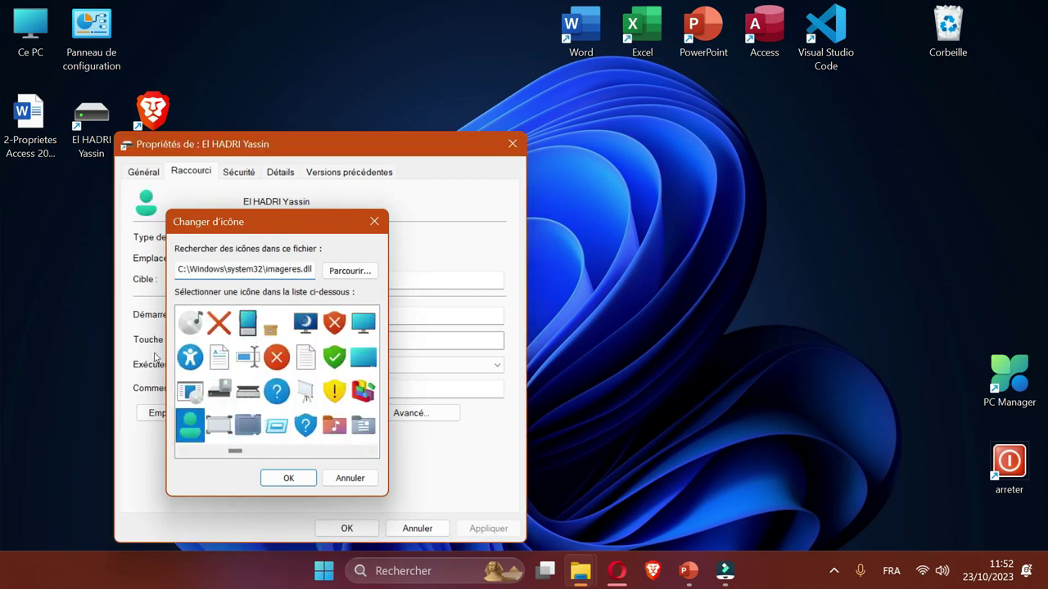
click(289, 478)
key(Return)
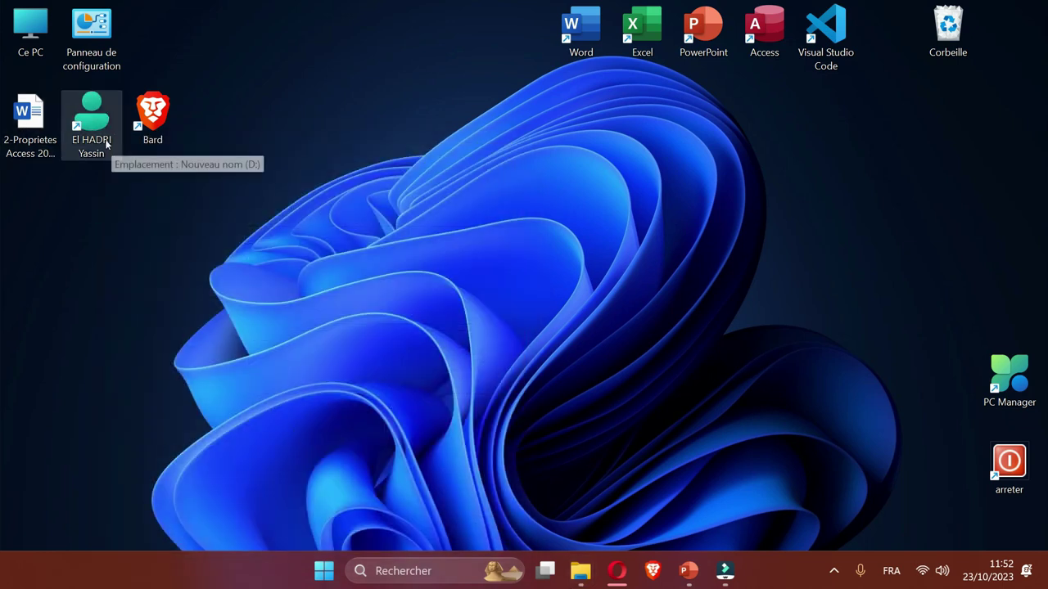
double_click(83, 103)
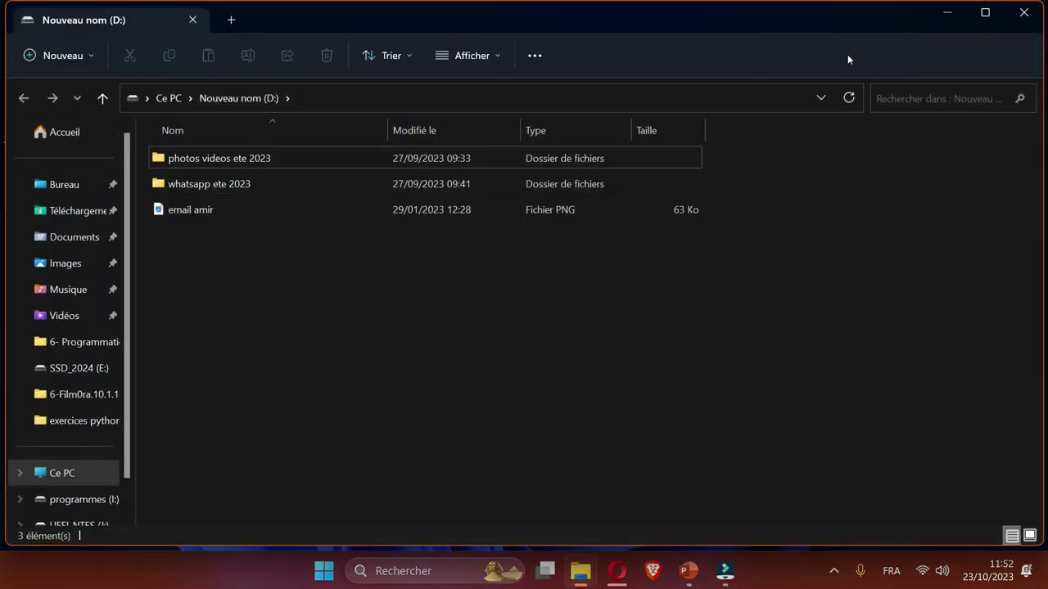
click(1024, 13)
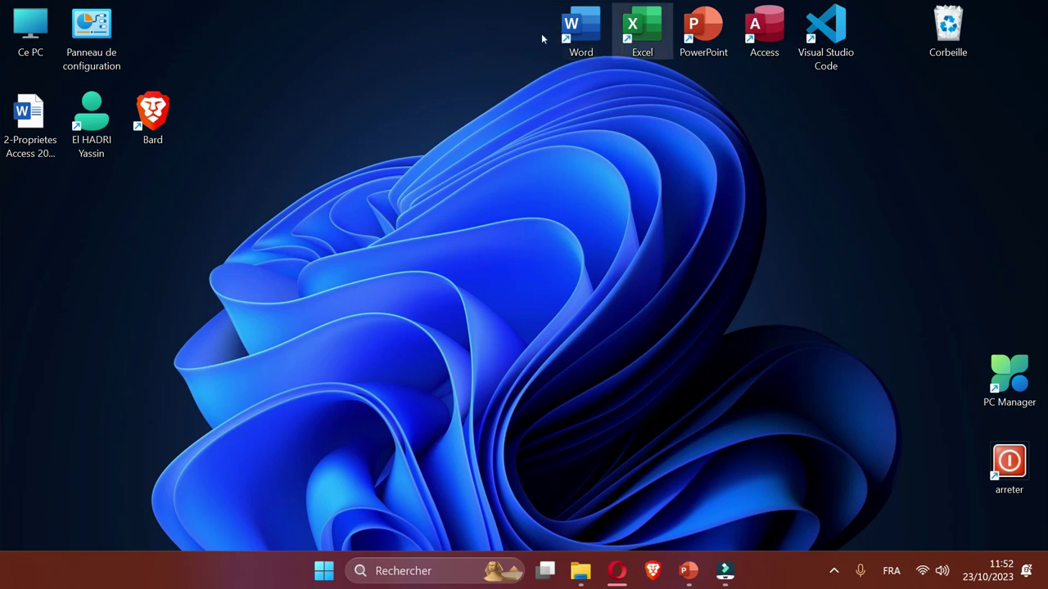
Reorder right-edge icons: PC Manager on top, arreter above Corbeille at bottom, then return to PowerPoint.
drag(948, 32, 1005, 524)
drag(1009, 377, 1008, 206)
drag(1008, 293, 948, 381)
drag(1009, 467, 1008, 293)
drag(948, 381, 1009, 466)
drag(1008, 294, 1008, 379)
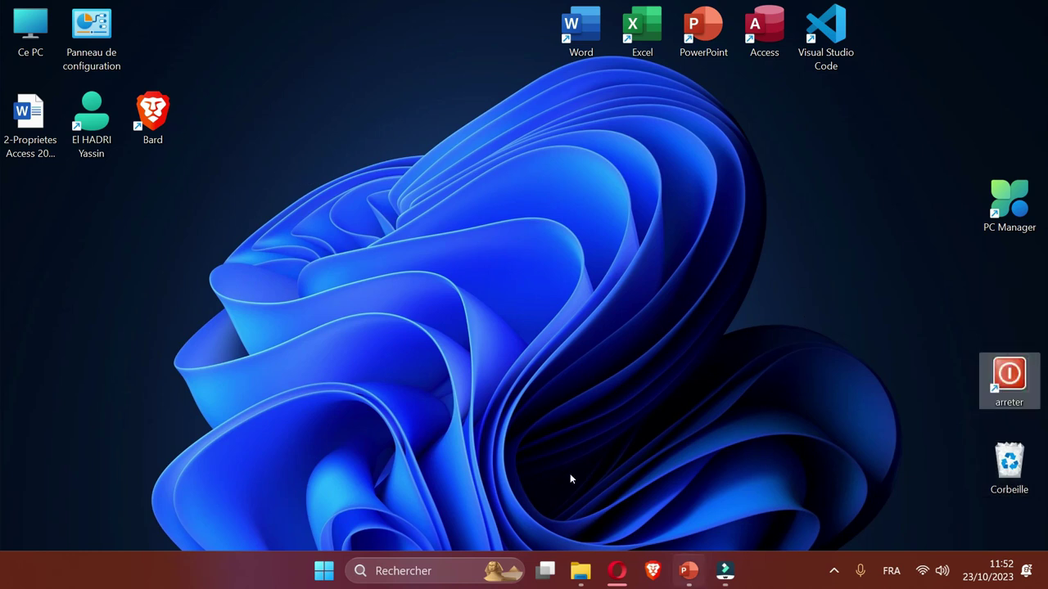
key(alt+Tab)
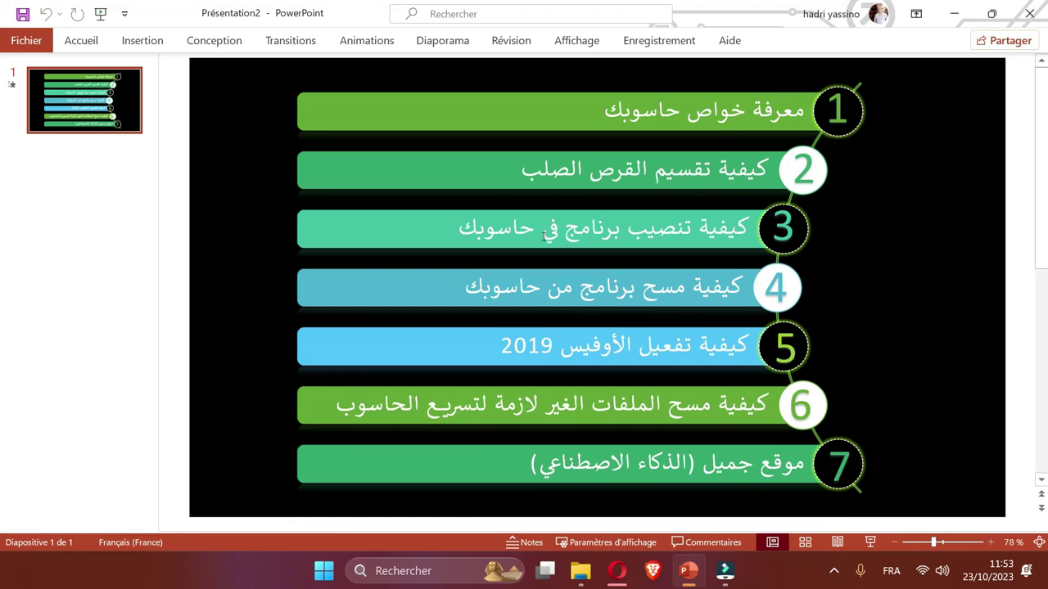
Minimise PowerPoint with Windows+D to reveal the desktop.
key(super+d)
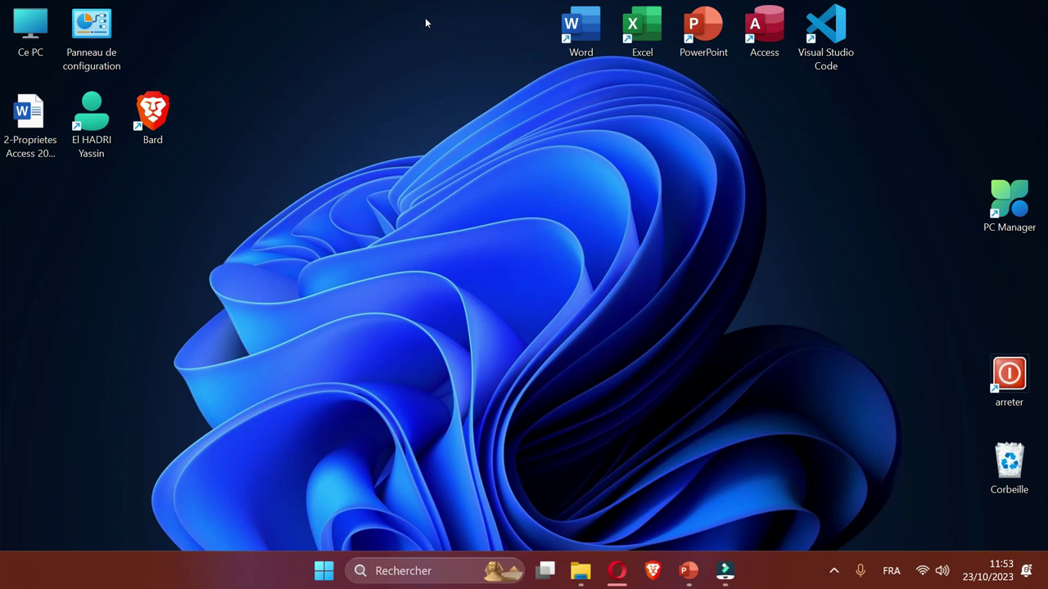
Move the Bard shortcut below the Word document shortcut on the desktop.
drag(508, 18, 778, 67)
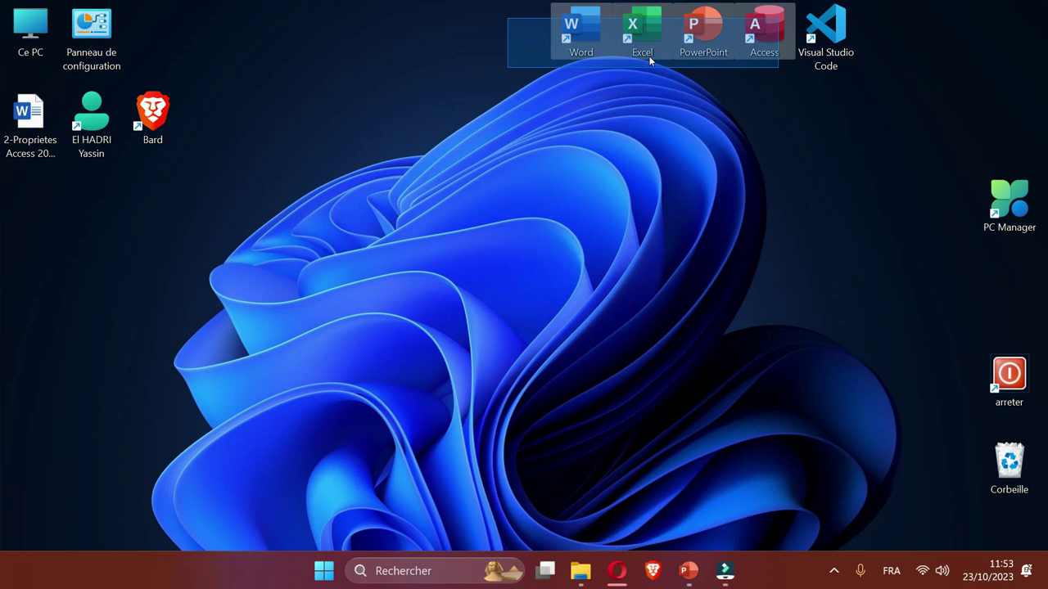
drag(650, 60, 648, 67)
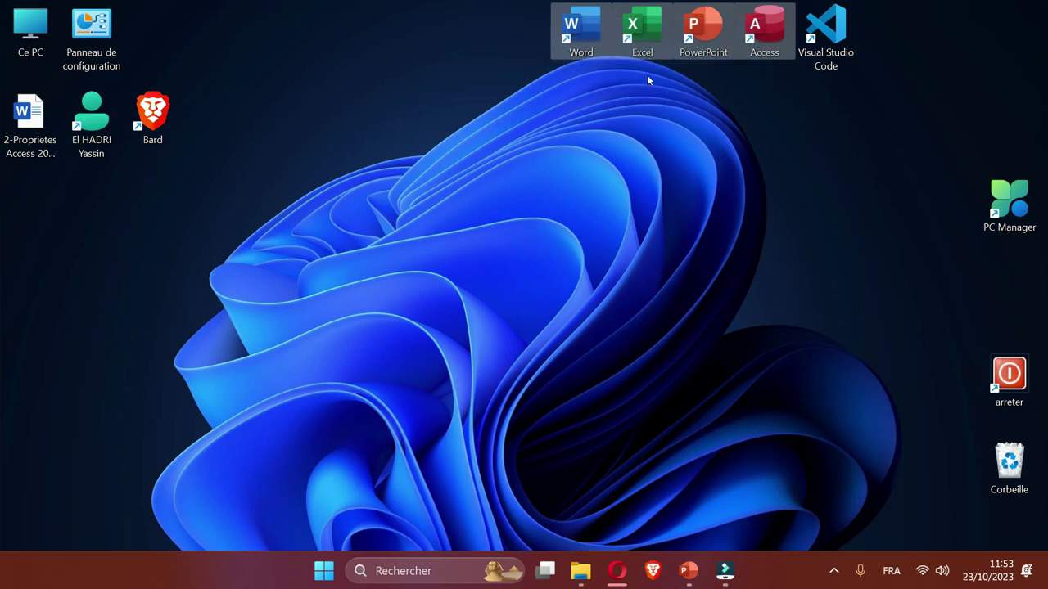
click(659, 90)
key(Right)
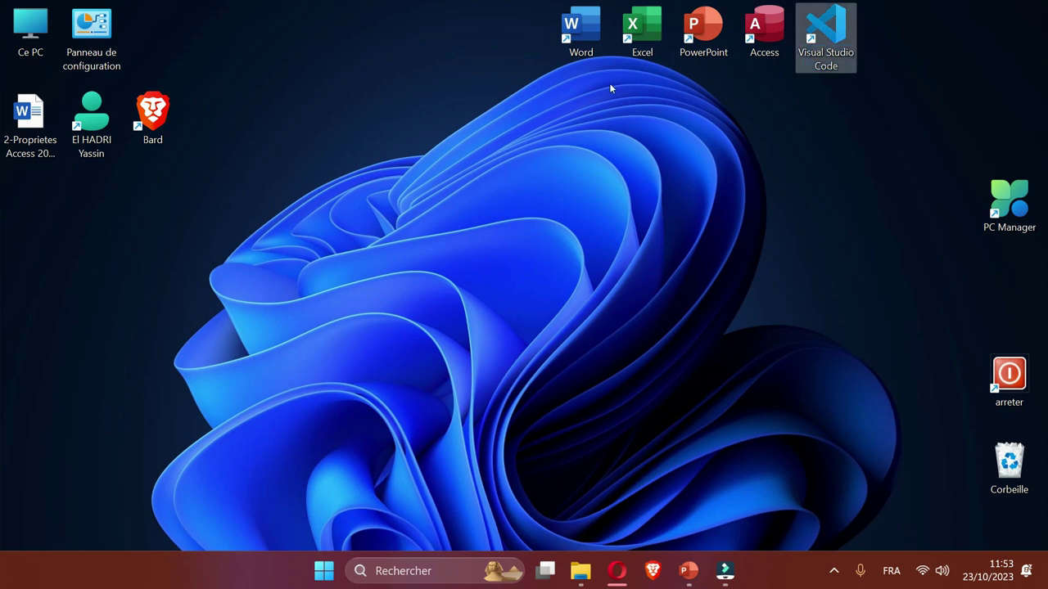
click(540, 129)
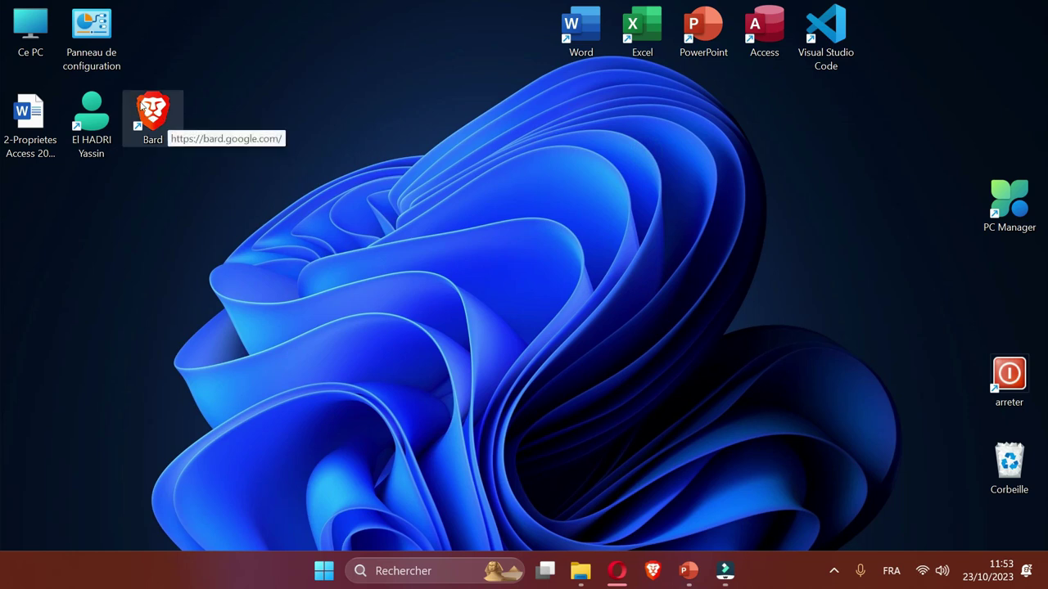
drag(131, 99, 42, 206)
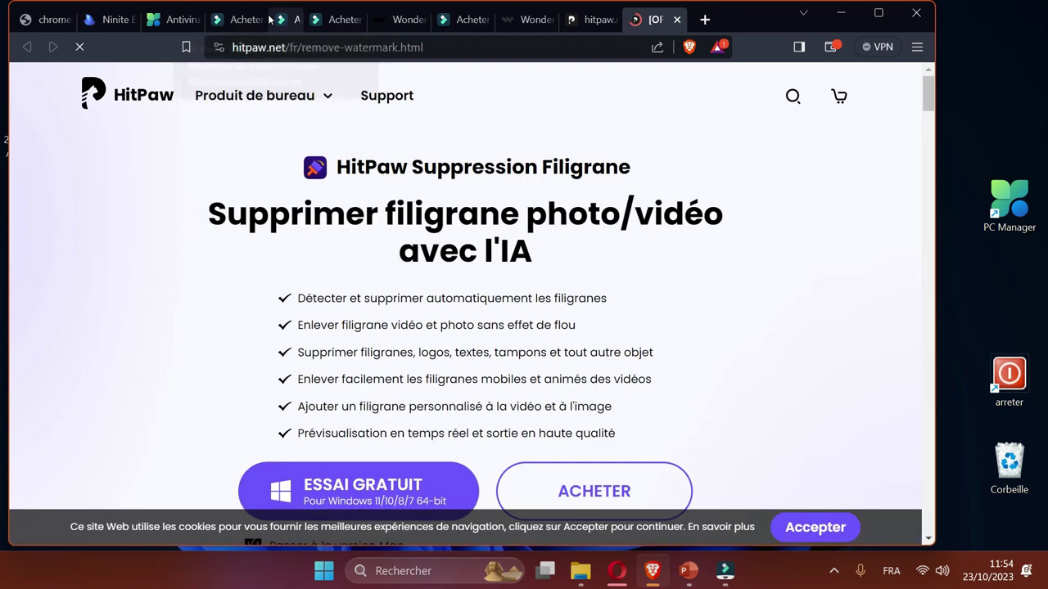
Close the extra browser tabs, including the Ninite, Antivirus and Filmora purchase tabs.
click(268, 18)
key(ctrl+w)
key(ctrl+w)
key(ctrl+w)
key(ctrl+w)
key(ctrl+w)
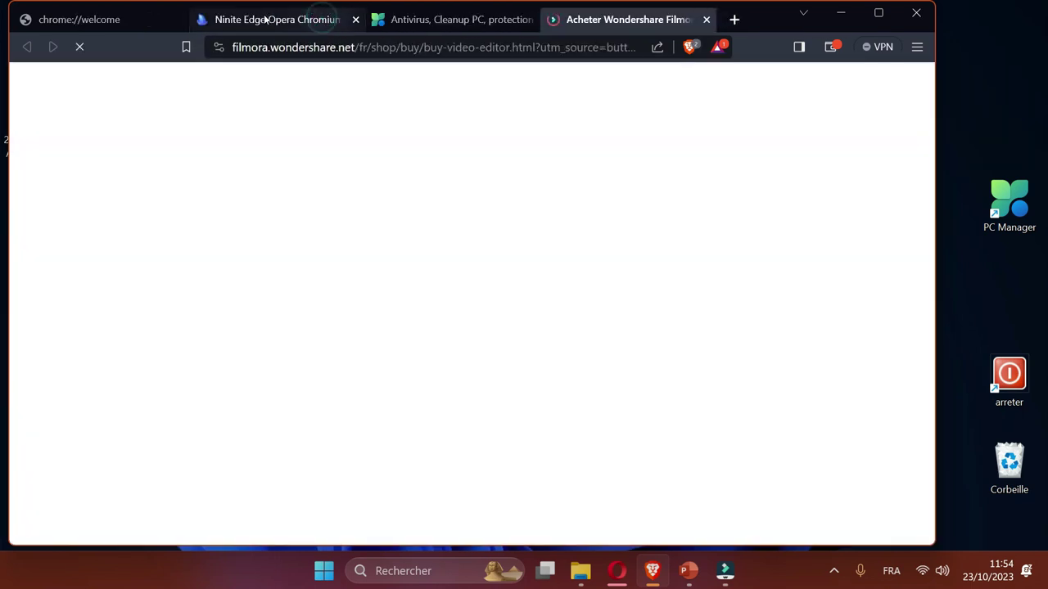
middle_click(264, 18)
middle_click(265, 18)
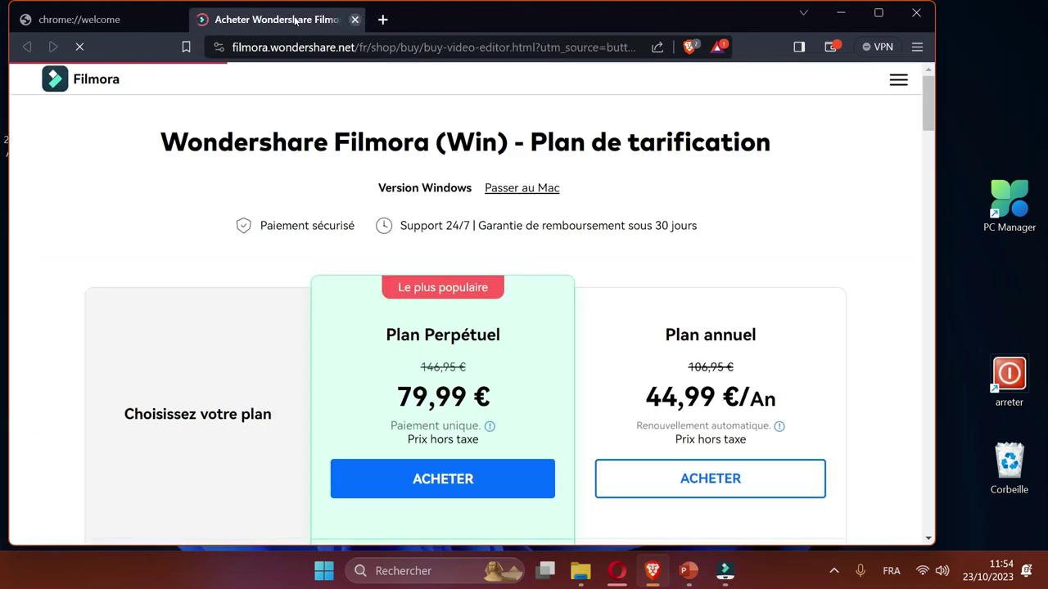
middle_click(254, 19)
Open ninite.com in a new tab and maximise the Brave window.
click(228, 19)
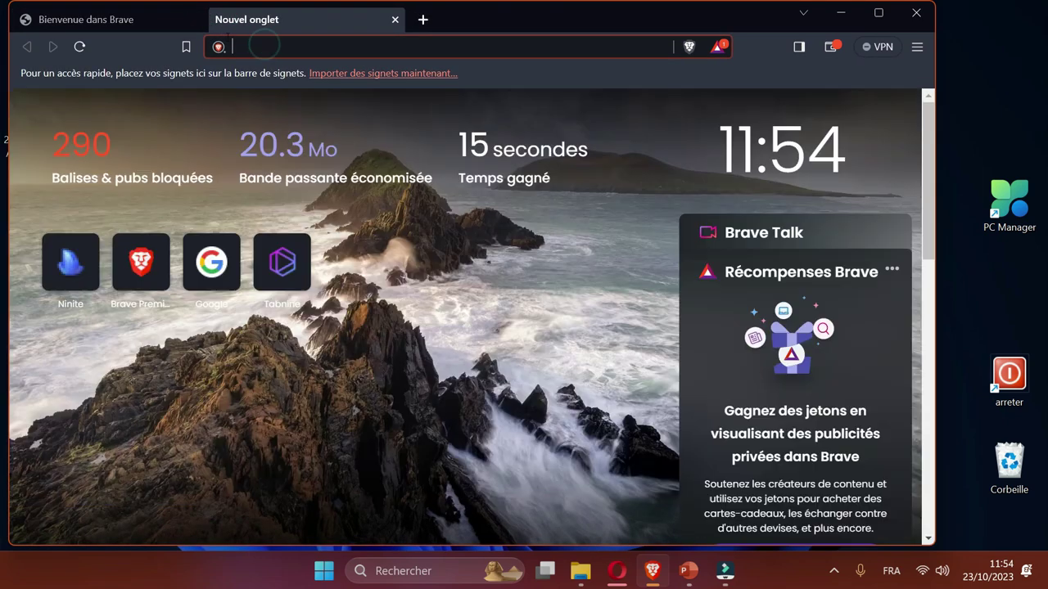
text(ninite.com)
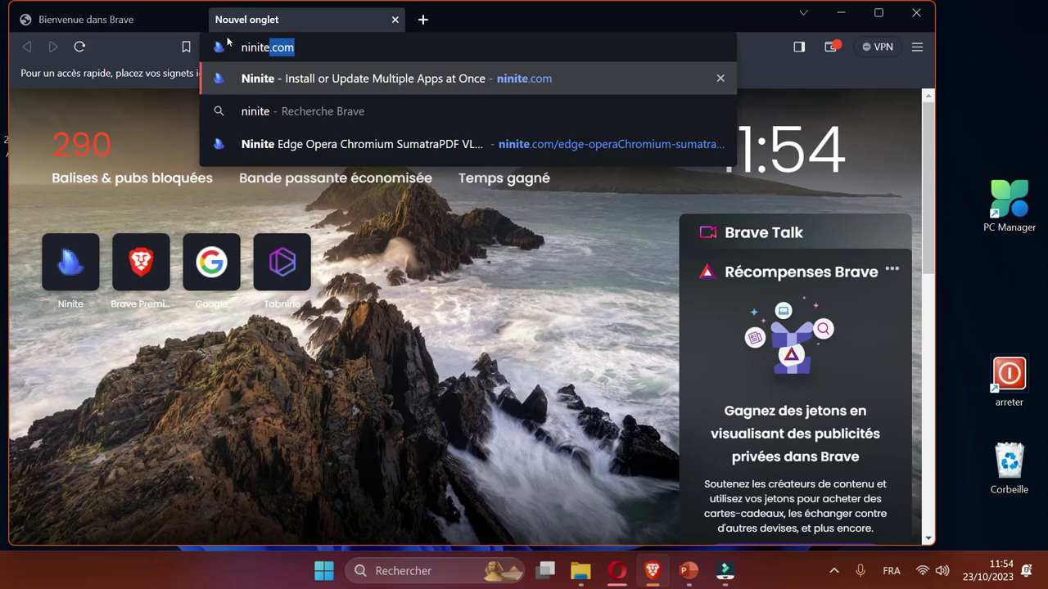
key(Return)
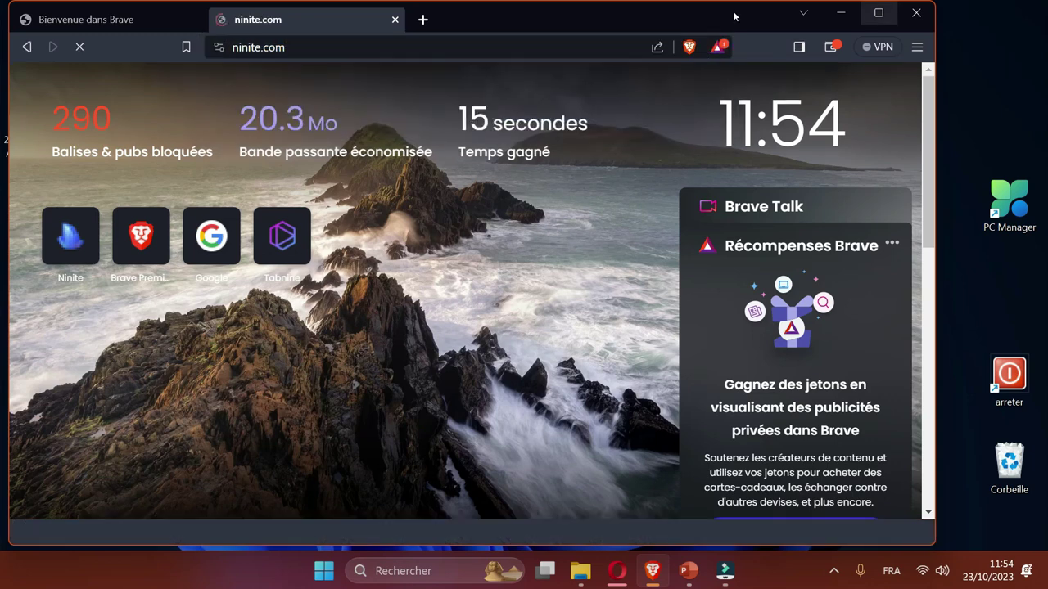
click(879, 12)
Tick Opera and Firefox in the Ninite app list.
scroll(374, 258, down, 4)
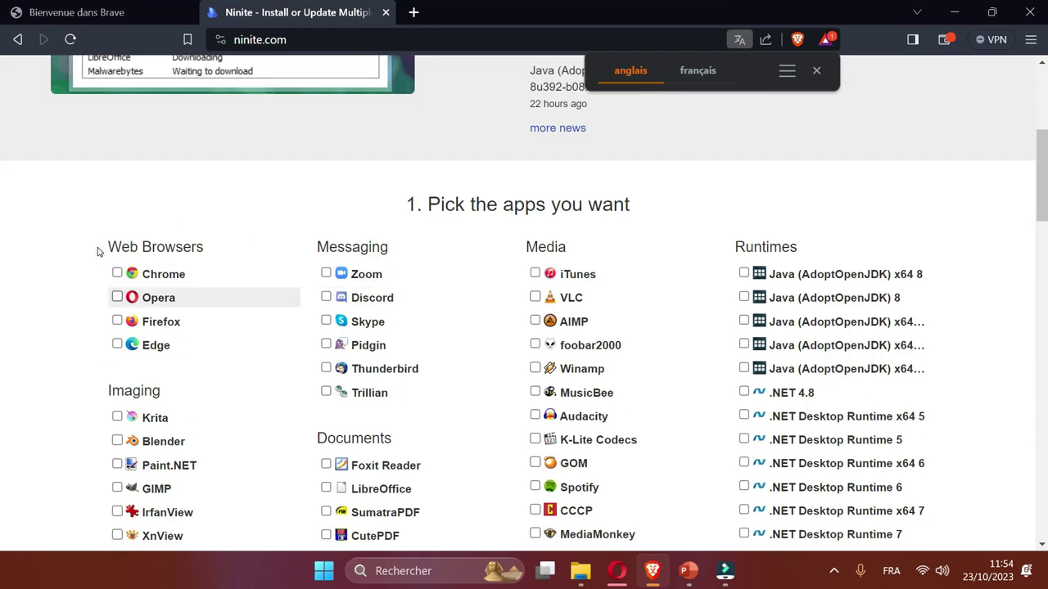
click(116, 297)
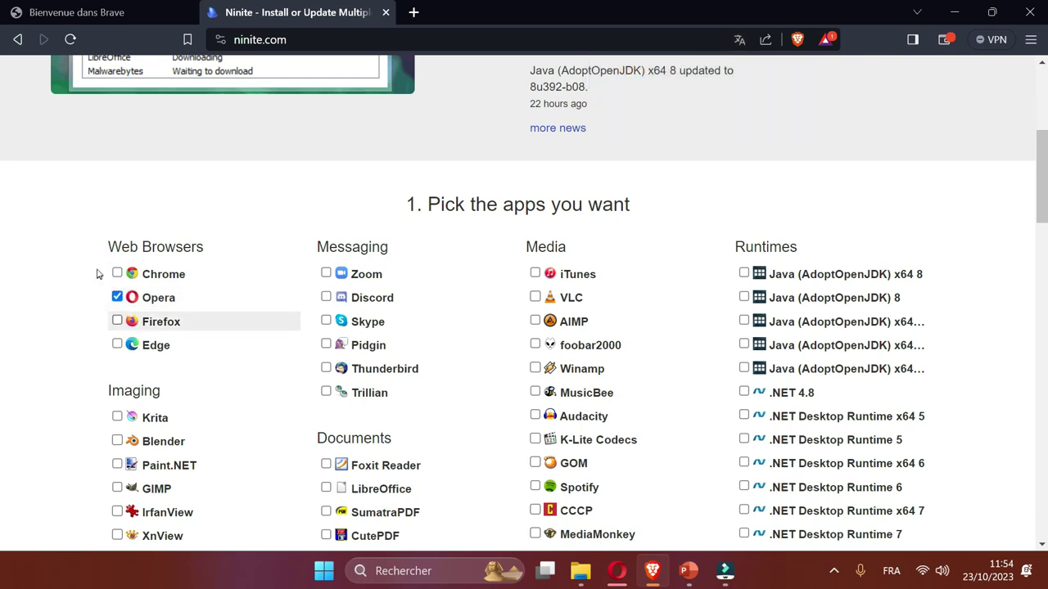
click(116, 321)
scroll(116, 295, down, 2)
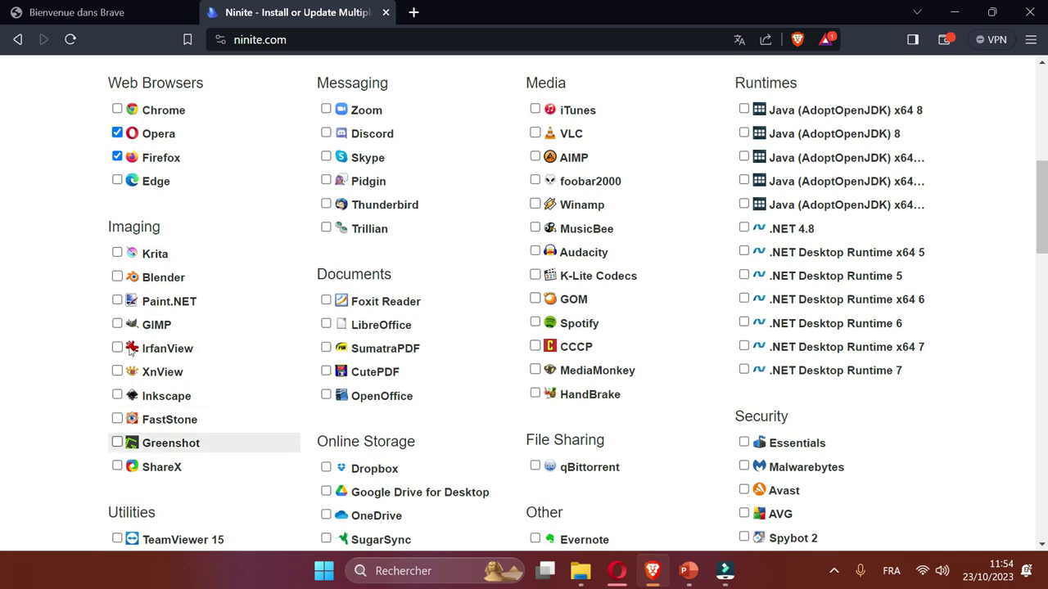
scroll(168, 348, down, 2)
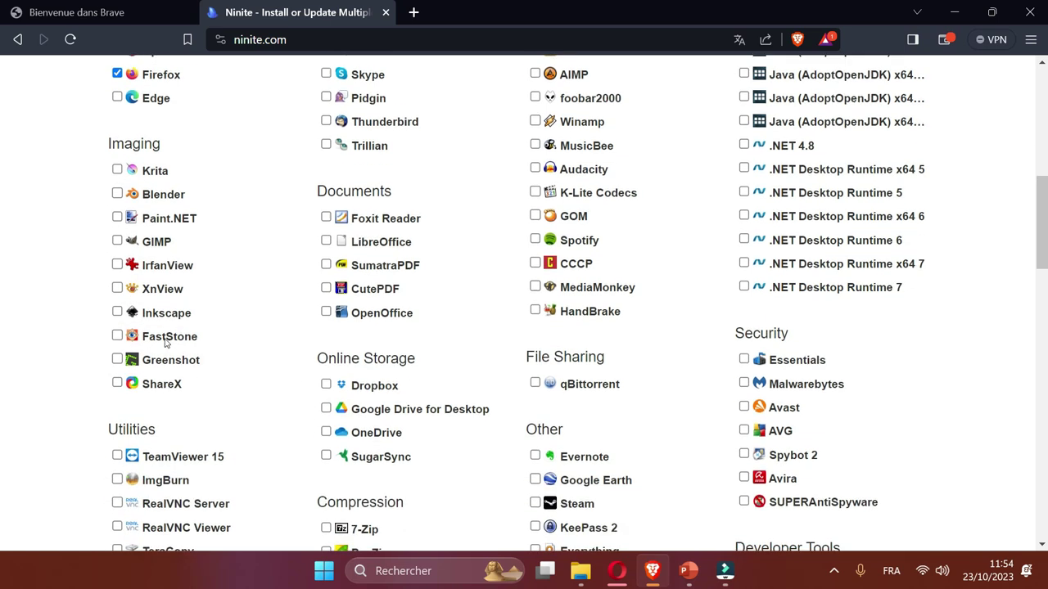
scroll(302, 328, up, 3)
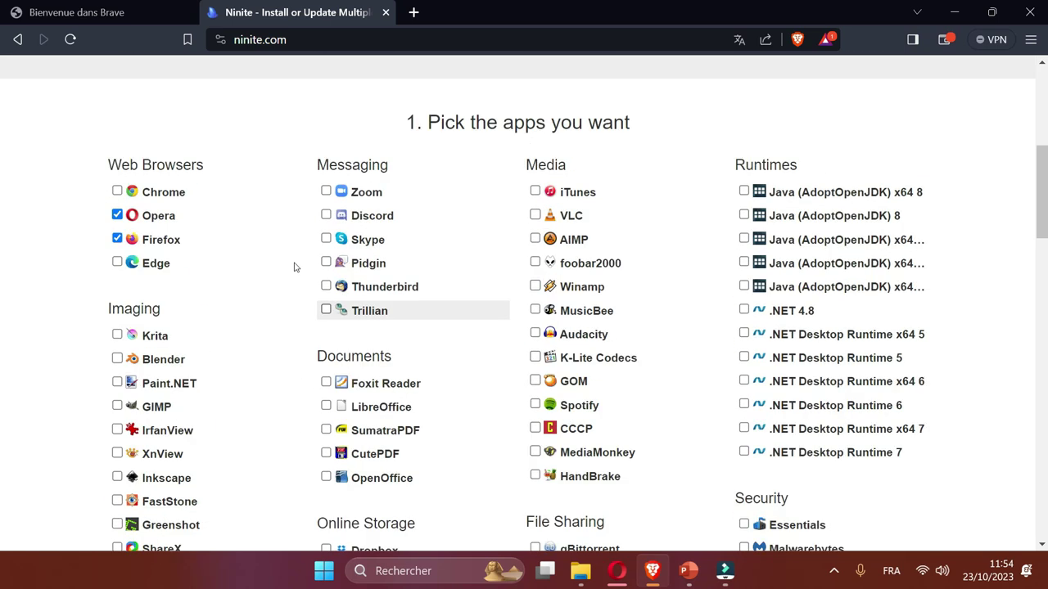
scroll(303, 272, down, 1)
Tick SumatraPDF, WinRAR and VLC as well.
click(326, 348)
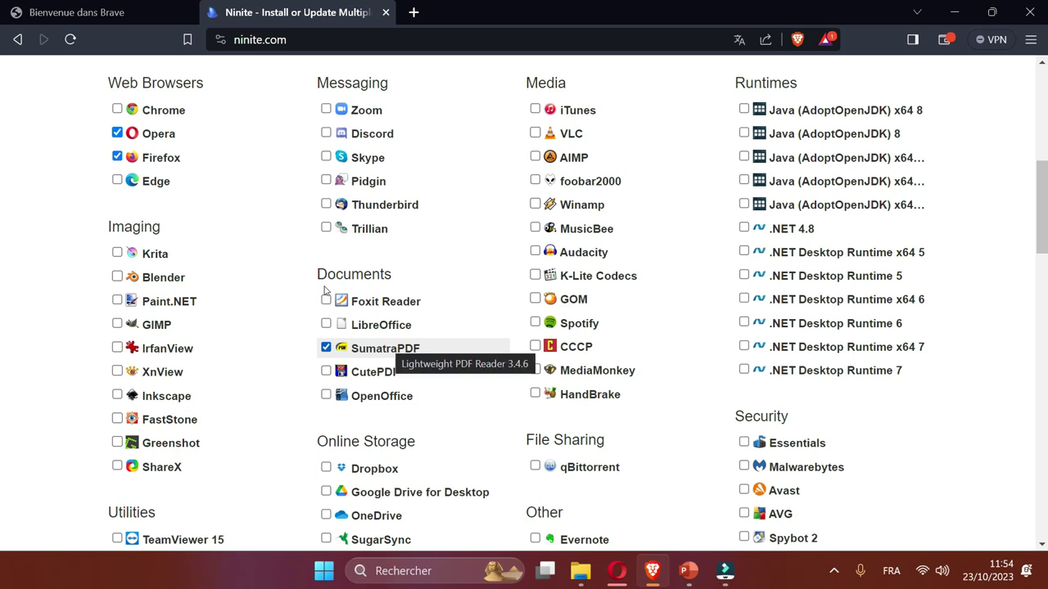
scroll(328, 288, down, 2)
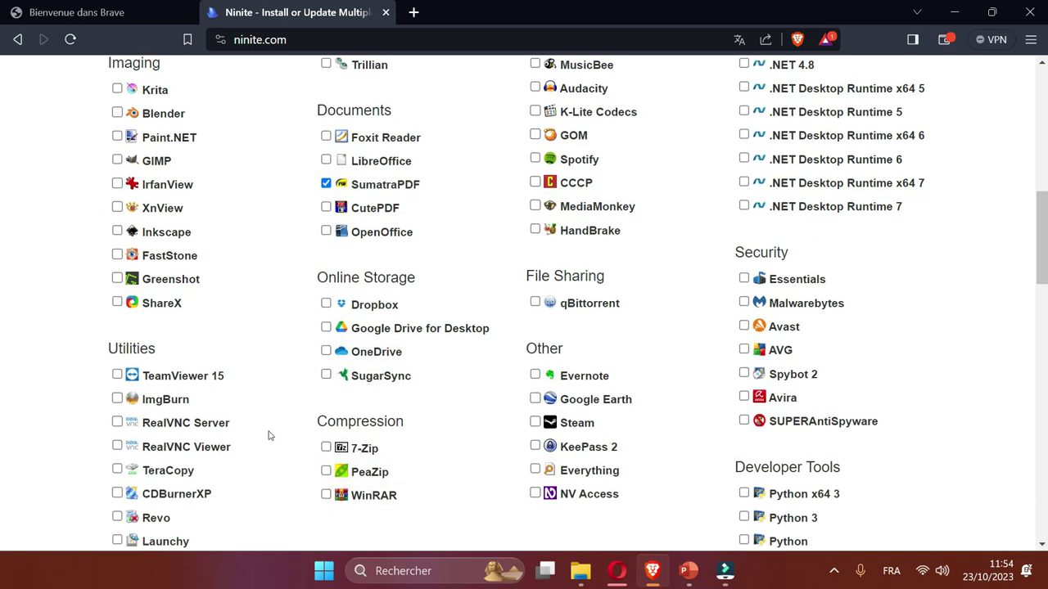
click(326, 495)
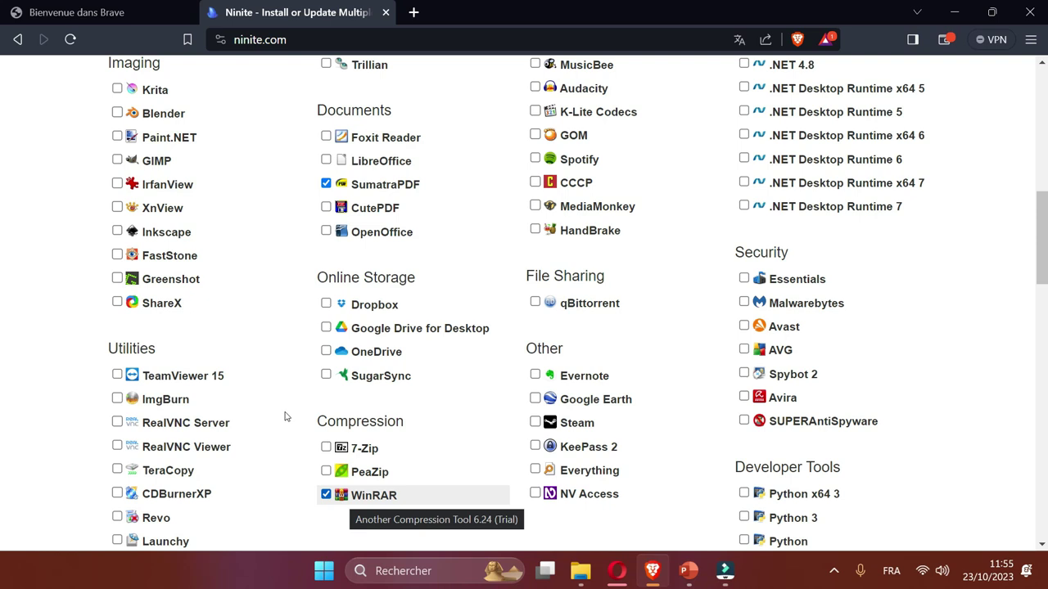
scroll(469, 257, up, 1)
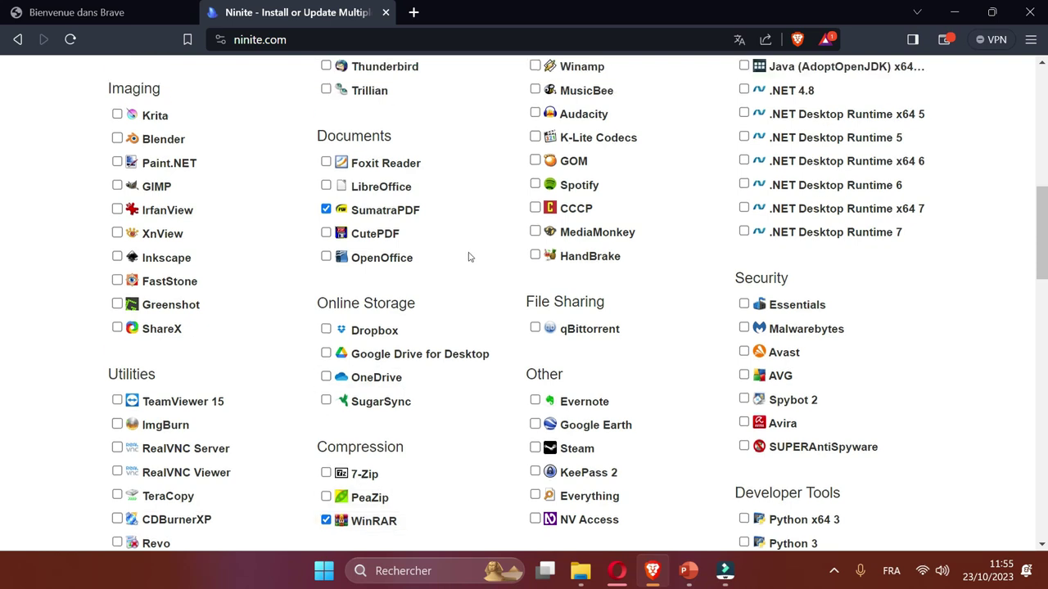
scroll(469, 257, up, 2)
key(space)
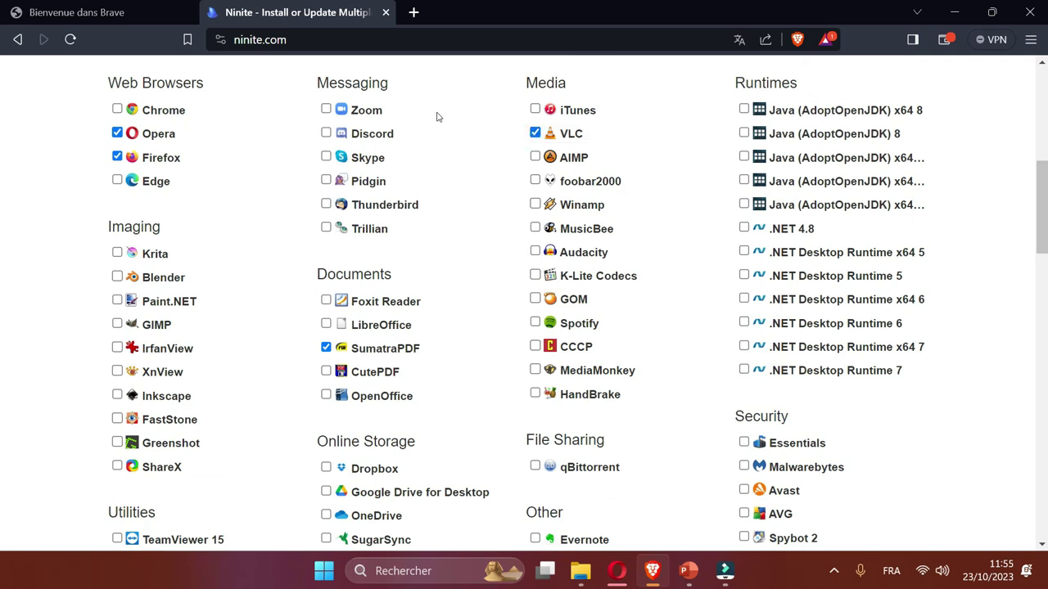
scroll(399, 252, down, 1)
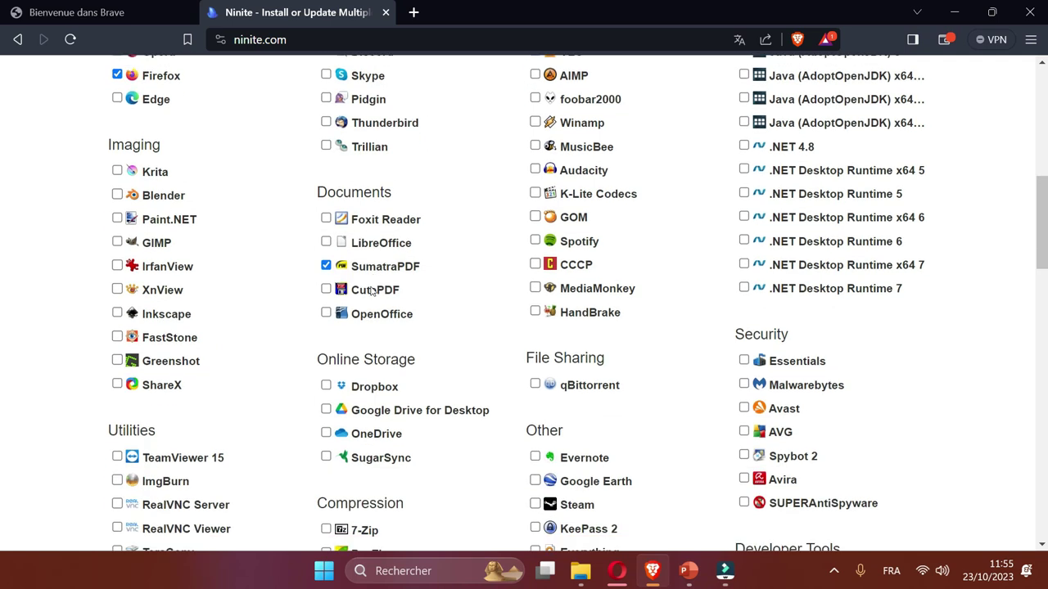
scroll(465, 232, up, 1)
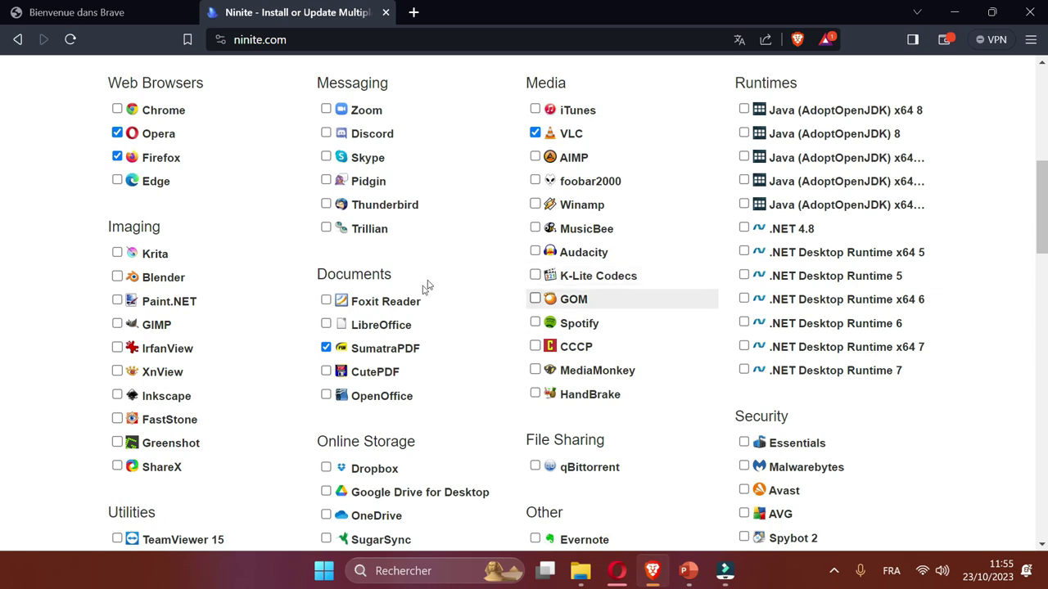
scroll(429, 288, down, 3)
click(326, 426)
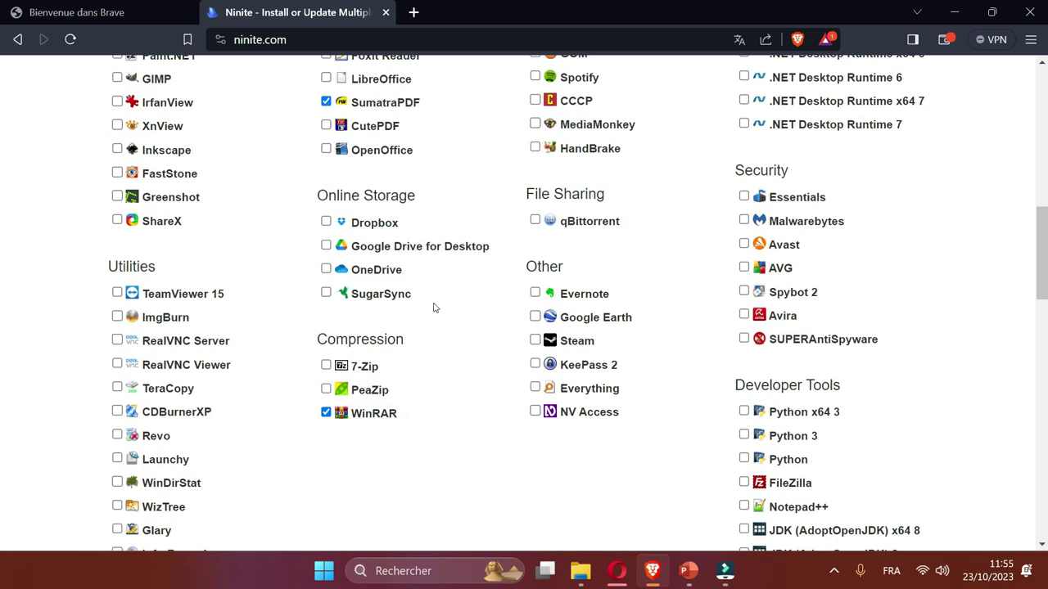
Scroll down to the Get Your Ninite download button.
scroll(655, 321, up, 3)
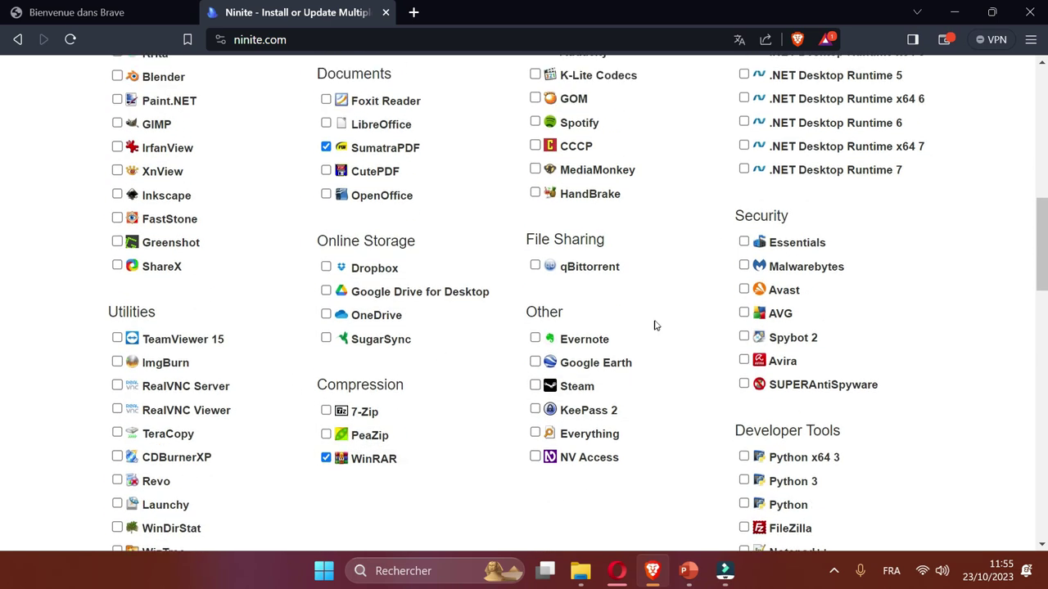
scroll(655, 319, down, 2)
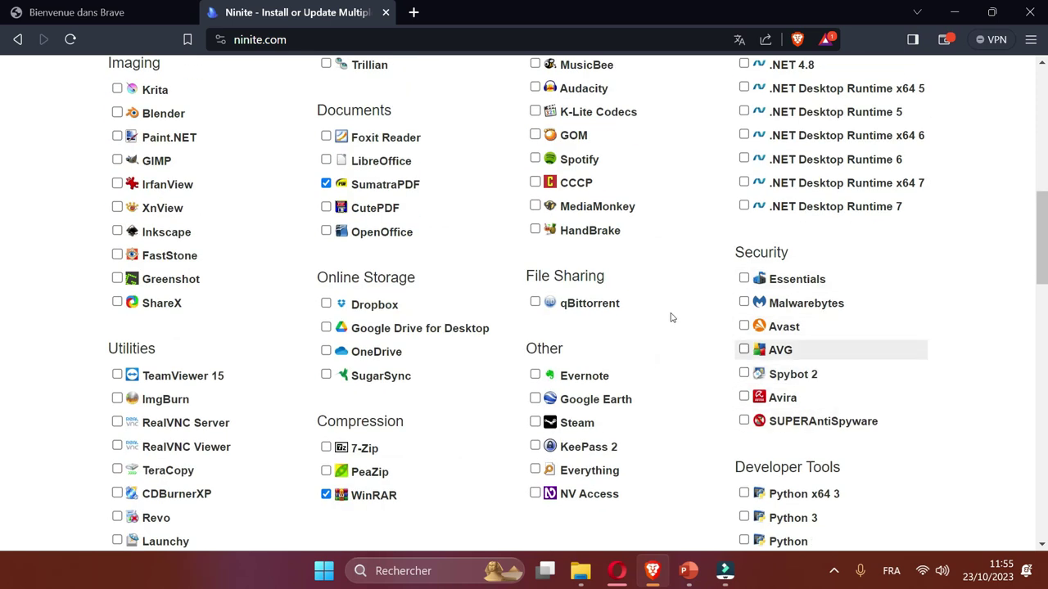
scroll(662, 283, down, 2)
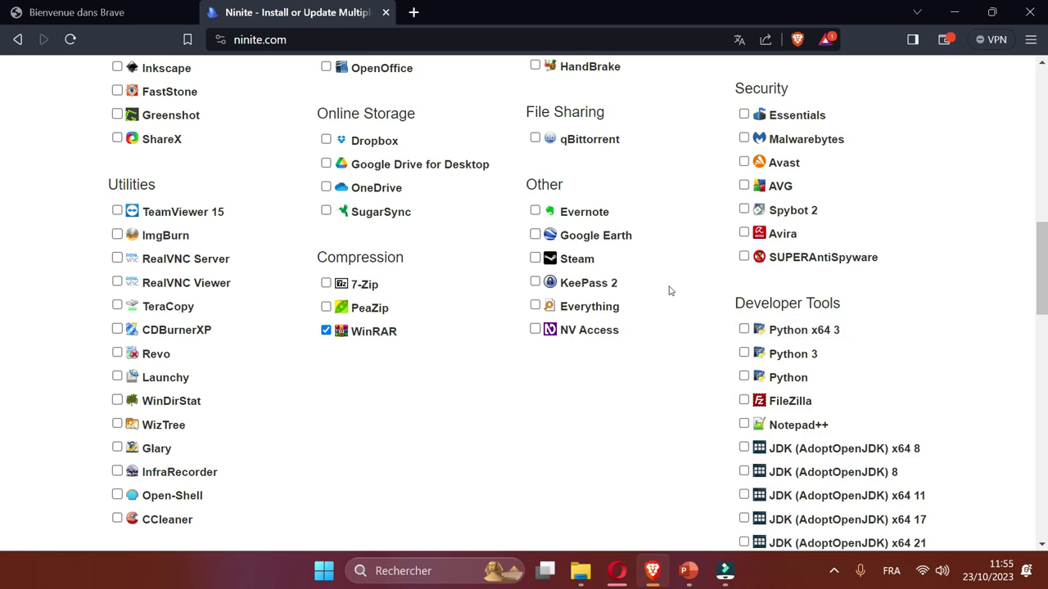
scroll(693, 330, down, 1)
scroll(688, 362, up, 10)
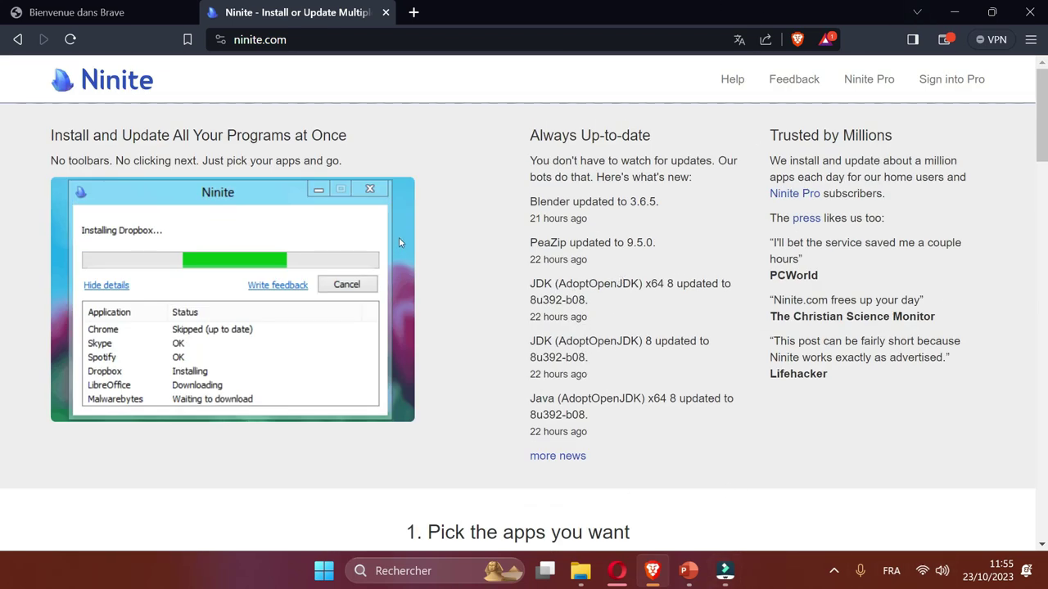
scroll(423, 270, down, 10)
scroll(426, 265, down, 5)
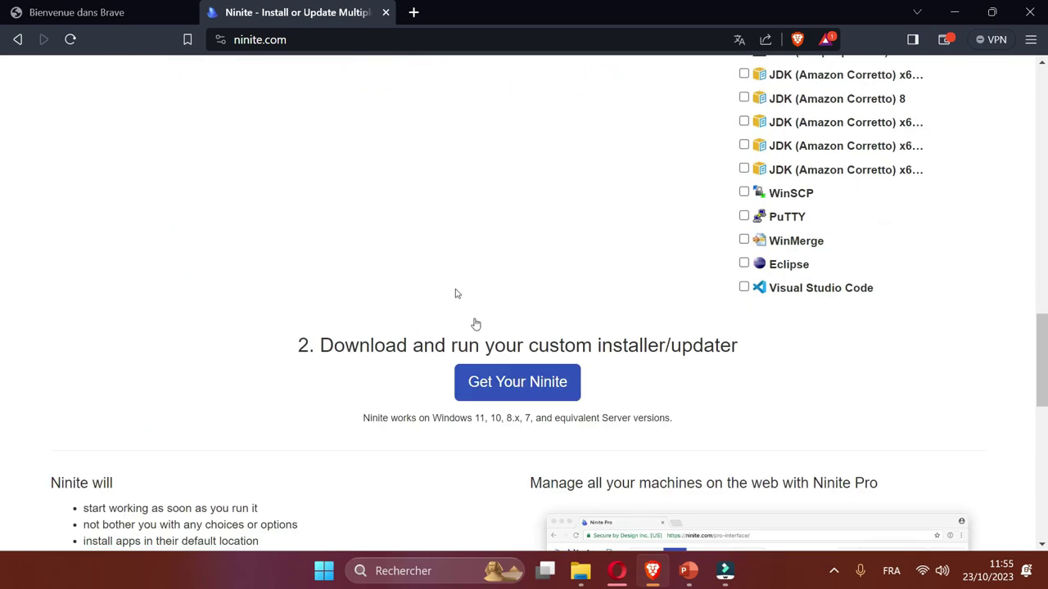
Save the custom Ninite installer to Bureau (the desktop) and minimise Brave.
click(512, 391)
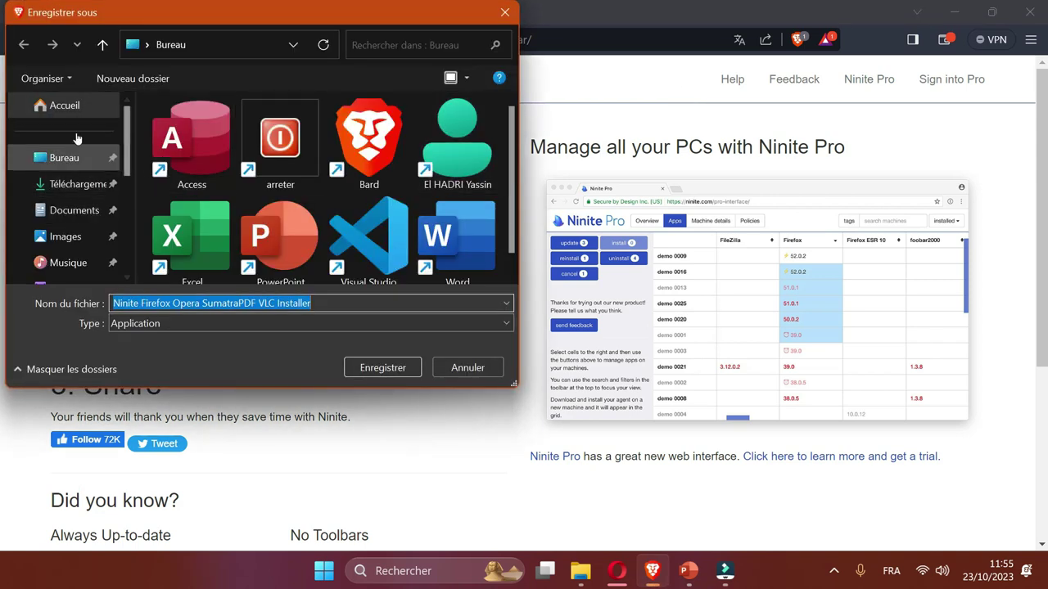
click(74, 139)
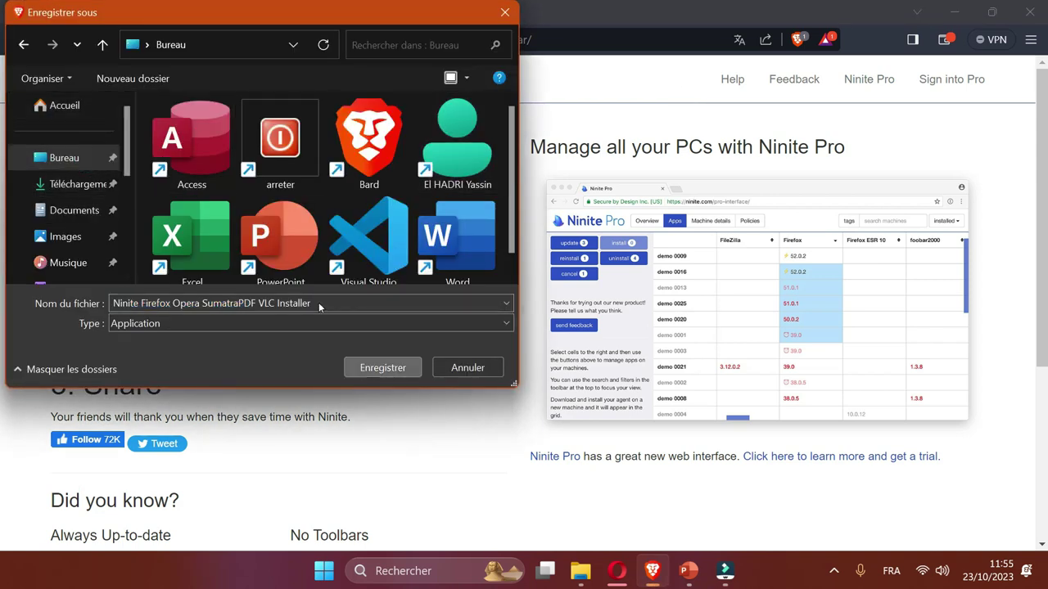
key(Return)
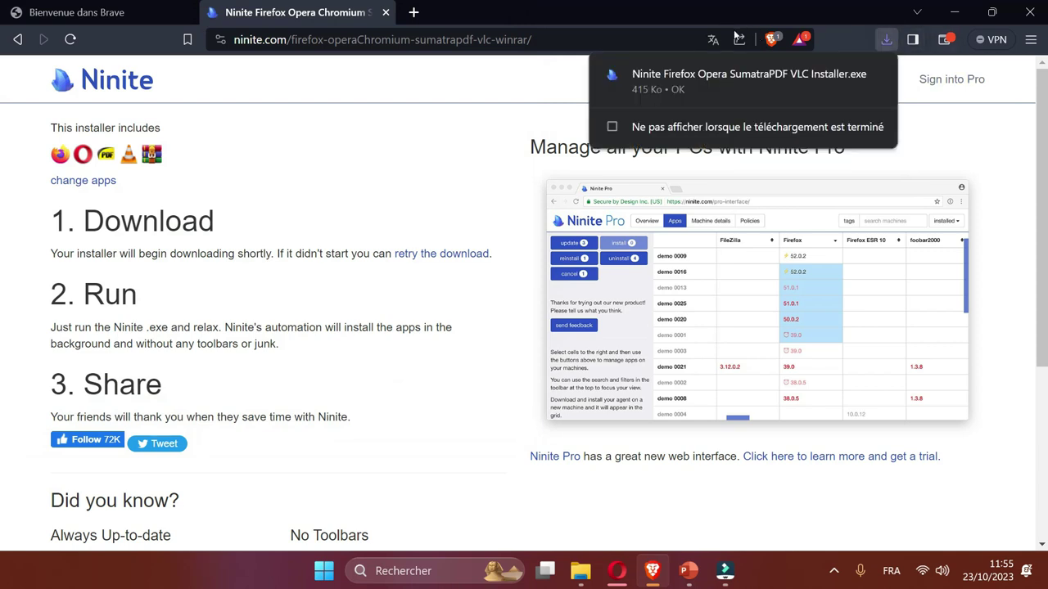
click(954, 12)
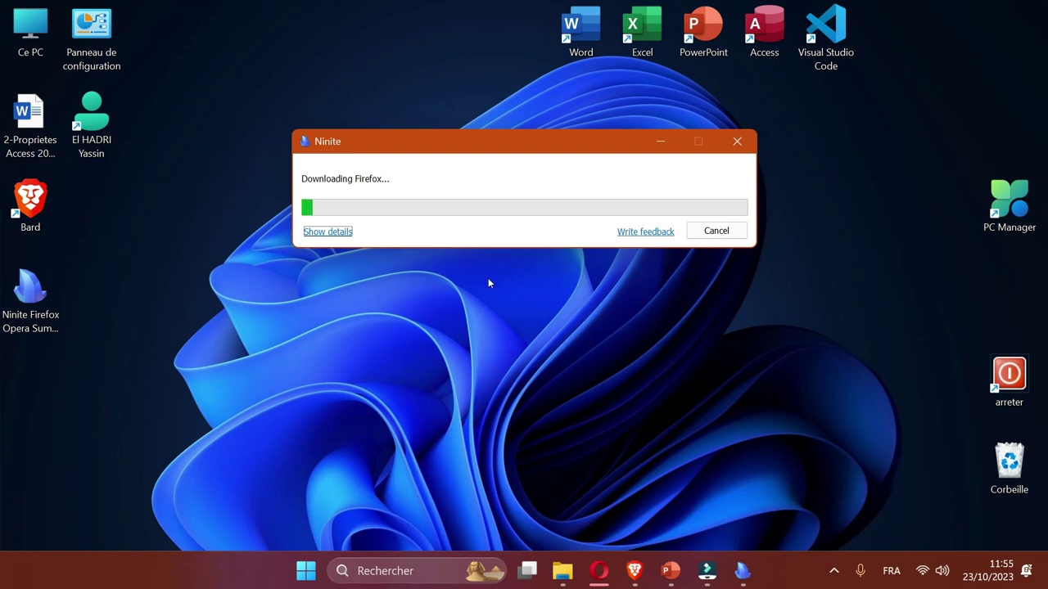
Cancel and close Ninite, close Control Panel, and search Start for 'panne'.
key(Escape)
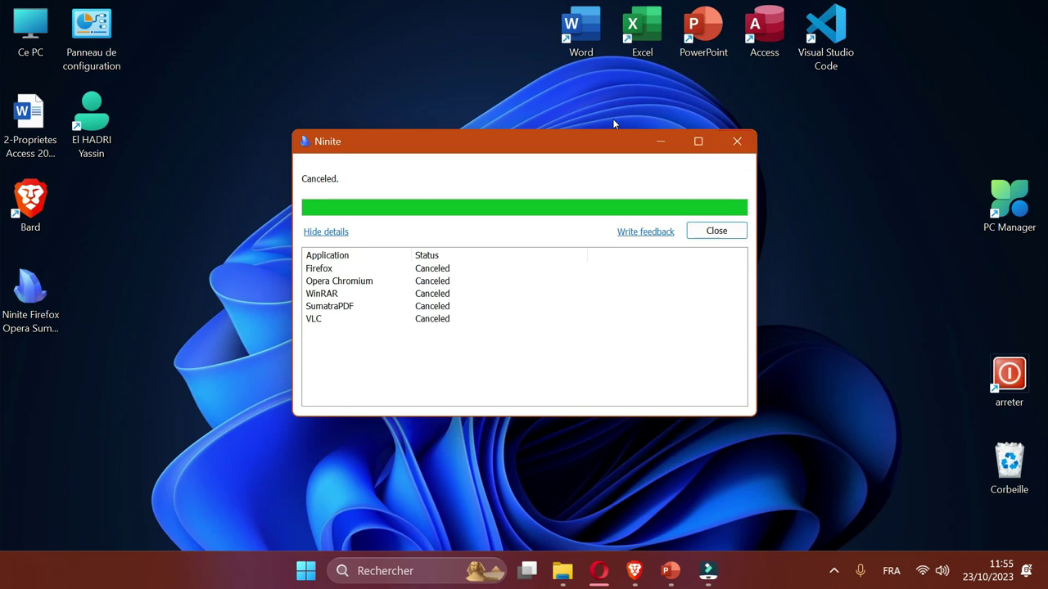
key(Escape)
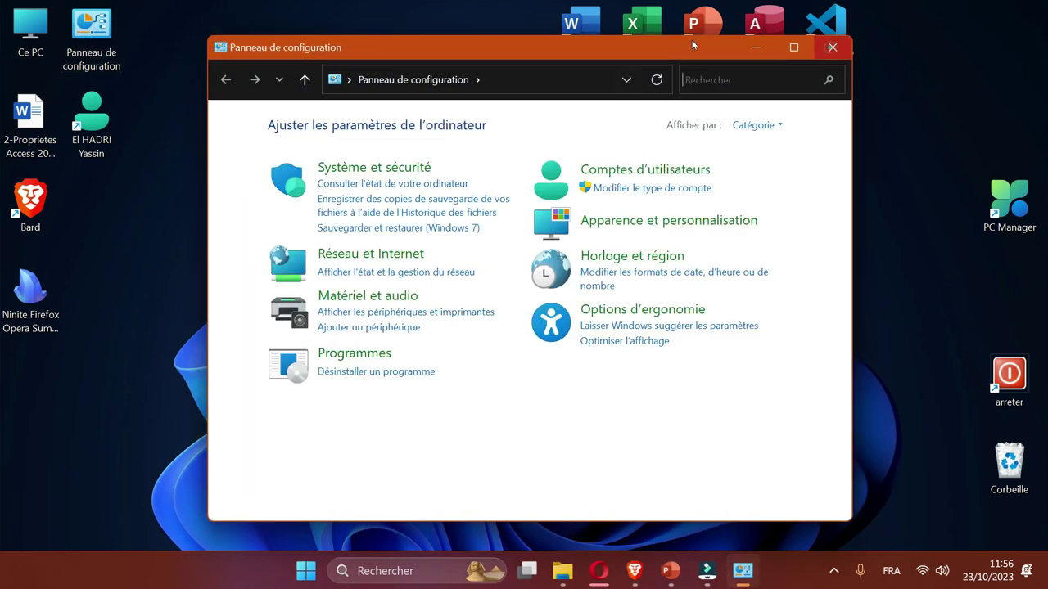
click(832, 47)
key(super)
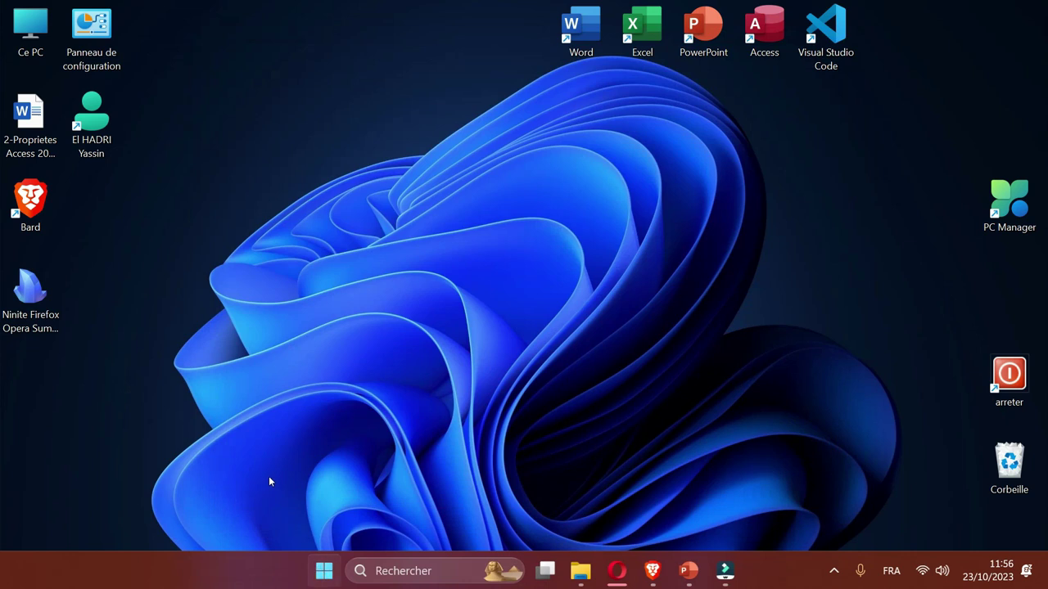
text(panne)
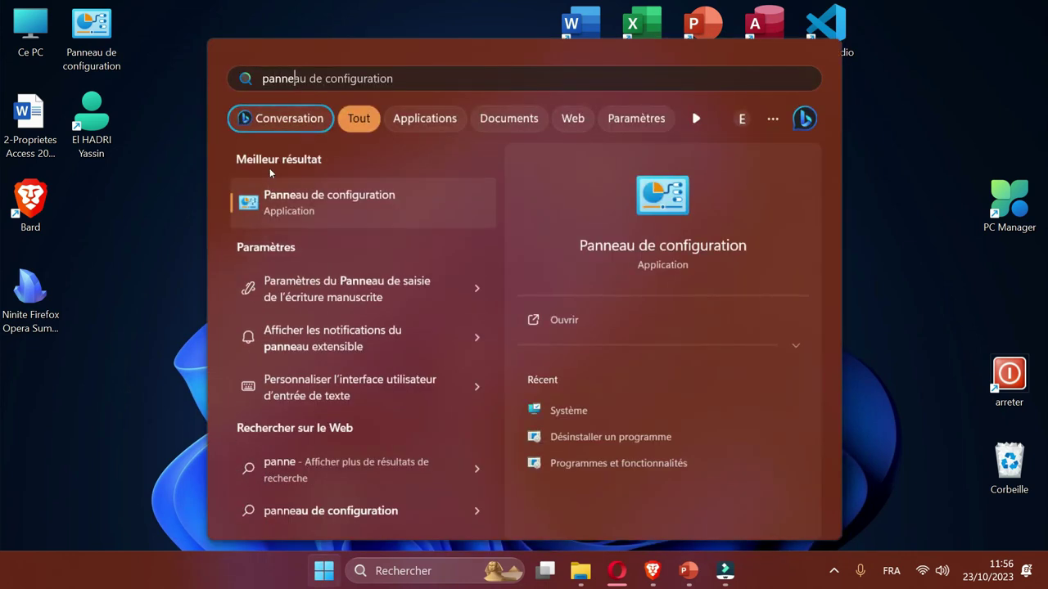
Open Panneau de configuration's installed-programs list, select Opera Stable, then close the window.
key(Return)
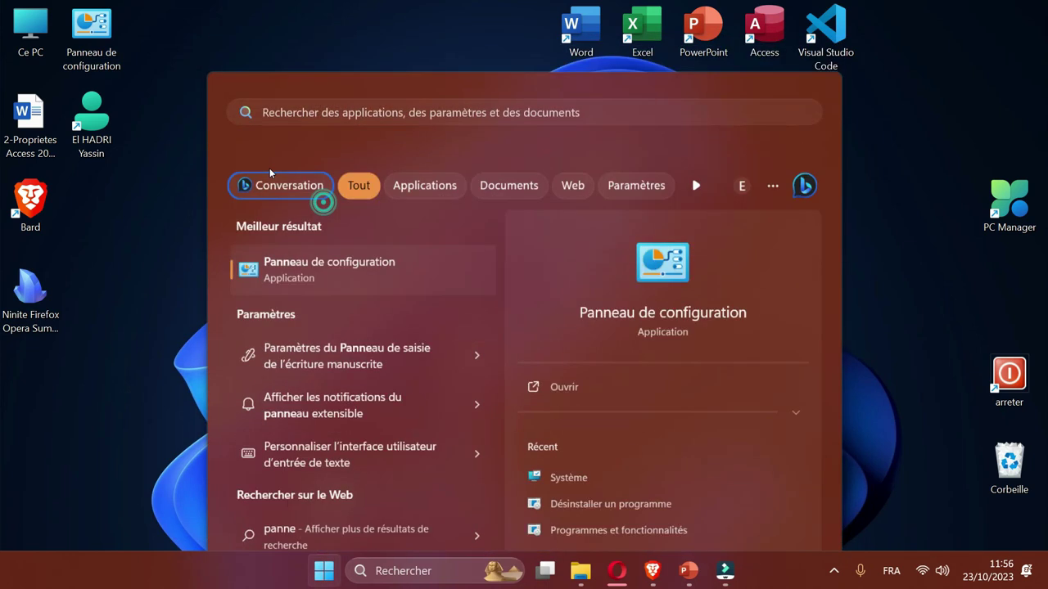
click(315, 335)
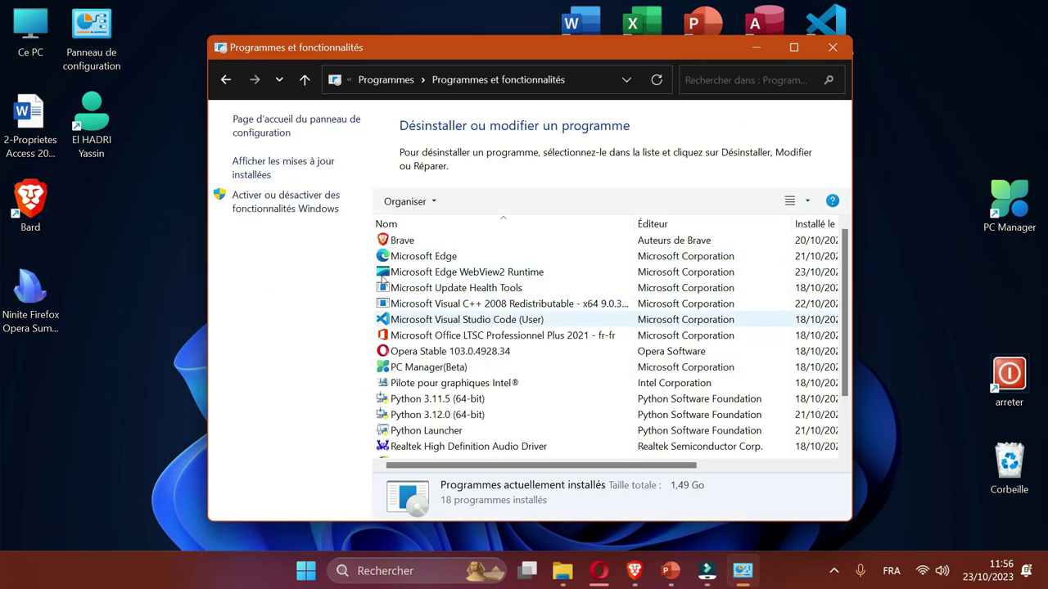
click(454, 351)
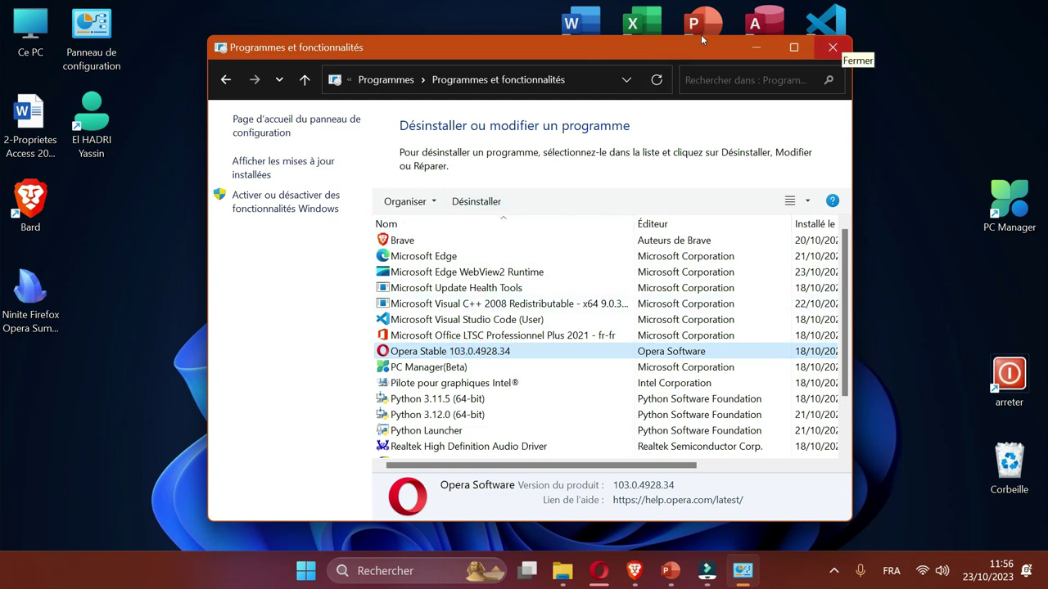
click(833, 47)
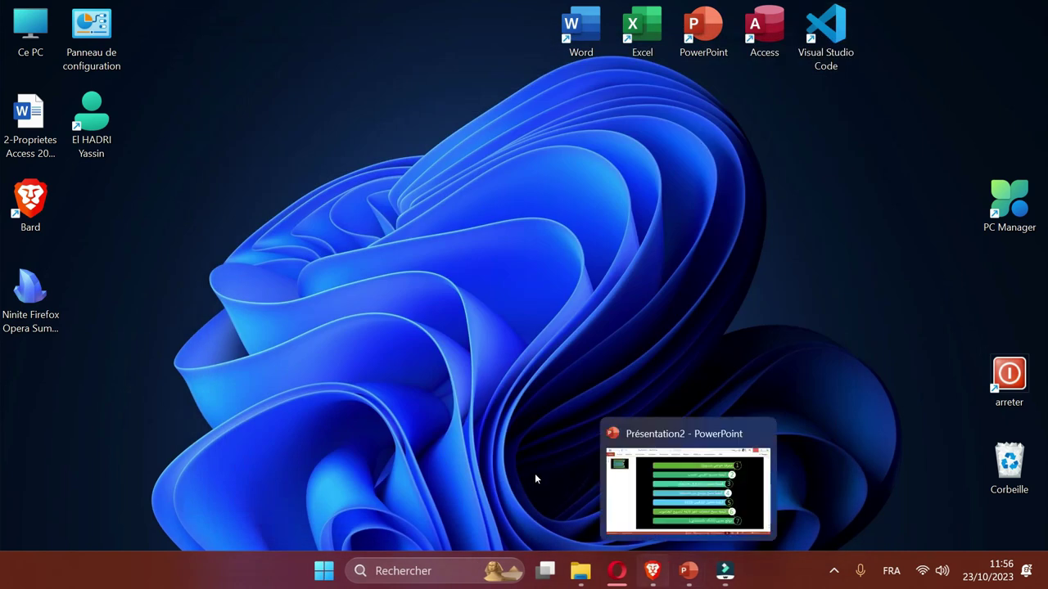
key(alt+Tab)
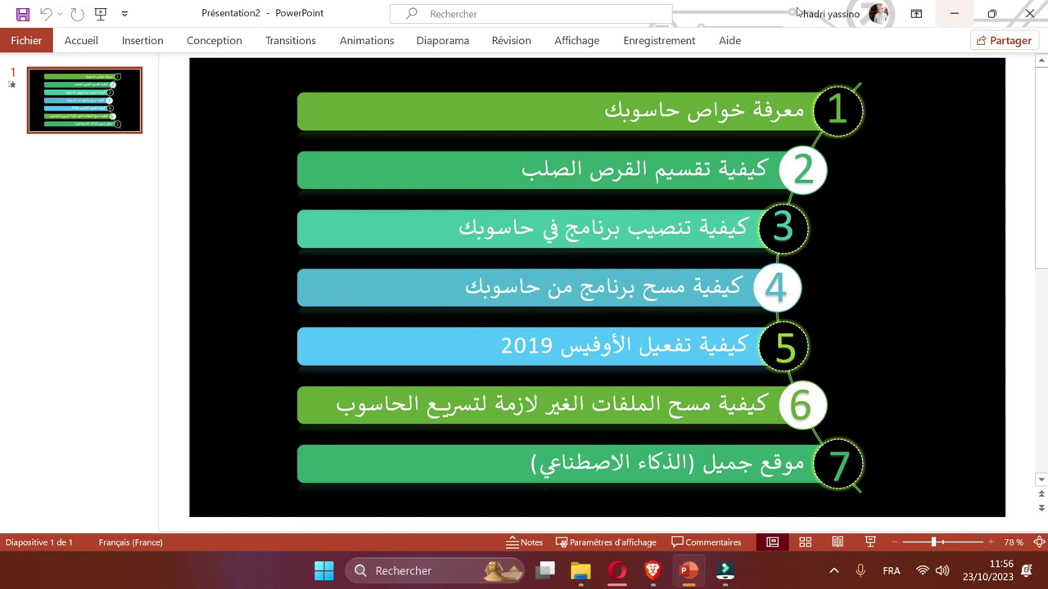
key(super+d)
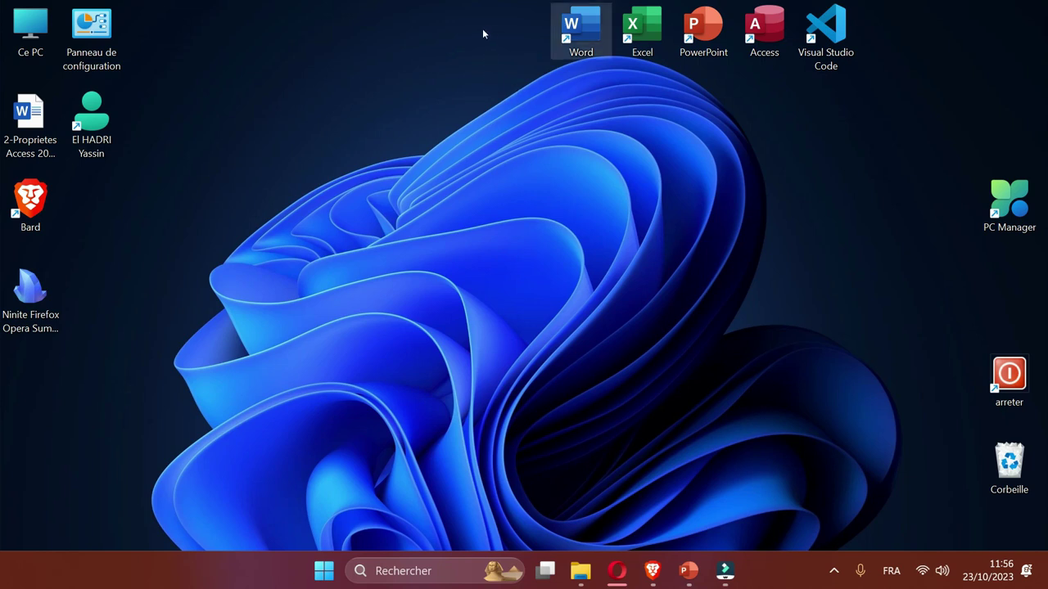
key(Return)
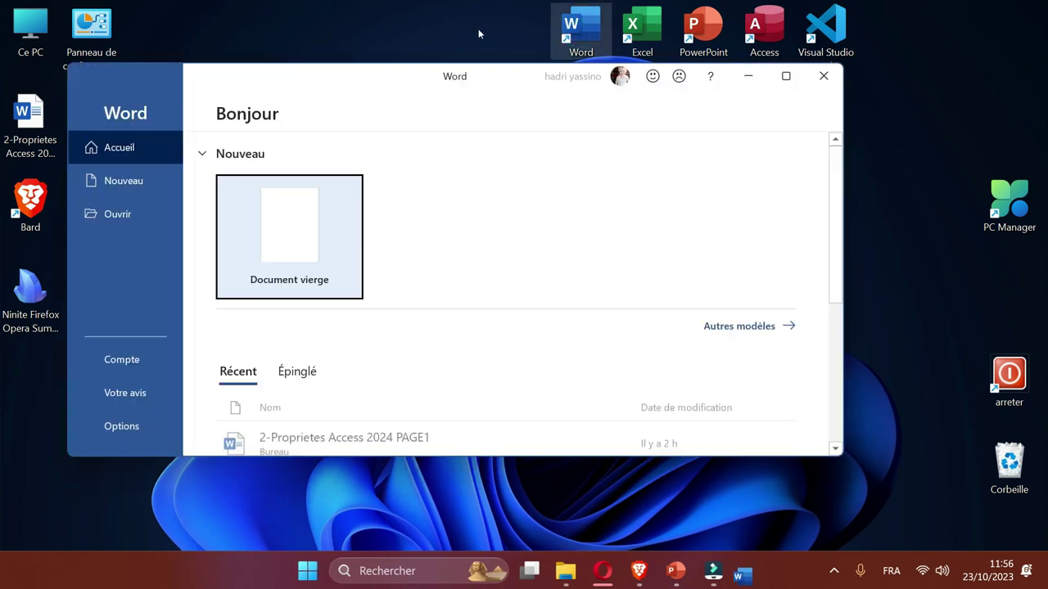
click(237, 178)
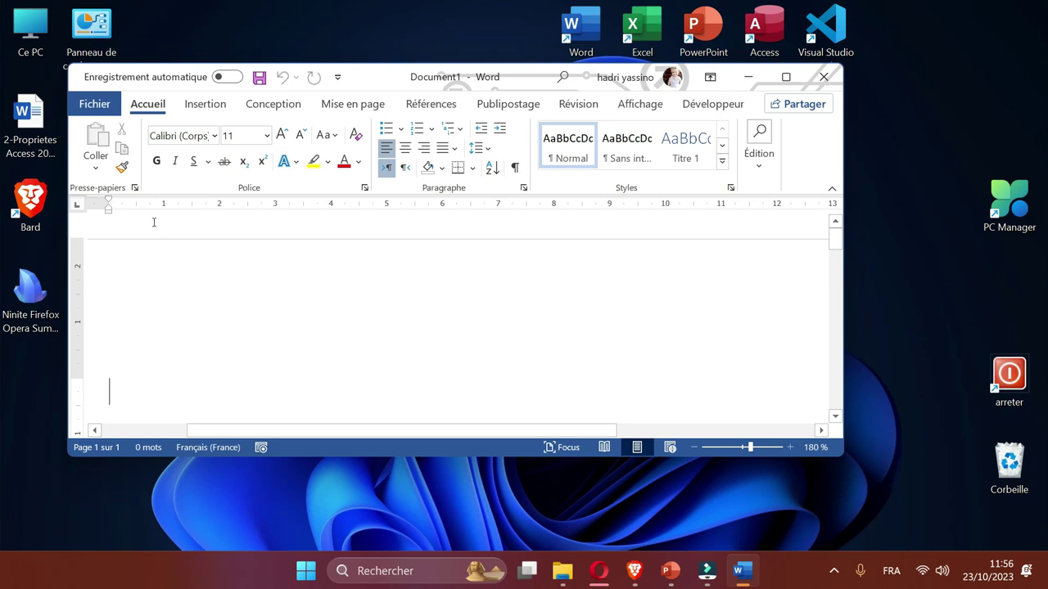
click(823, 76)
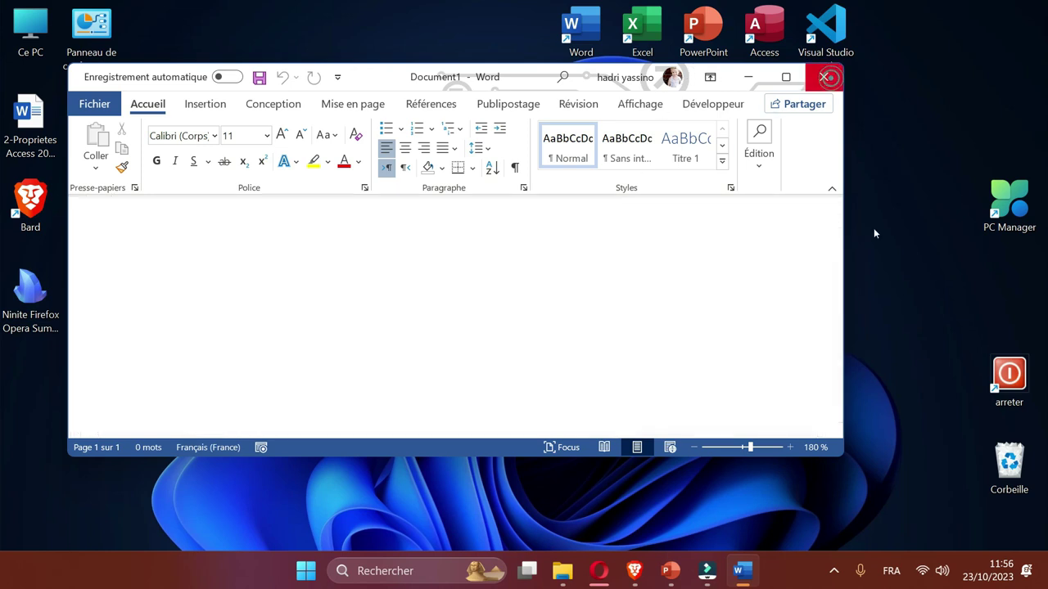
Browse Ce PC > Disque local (C:) > Programmes > Microsoft Office > Office16, then show the desktop.
double_click(27, 31)
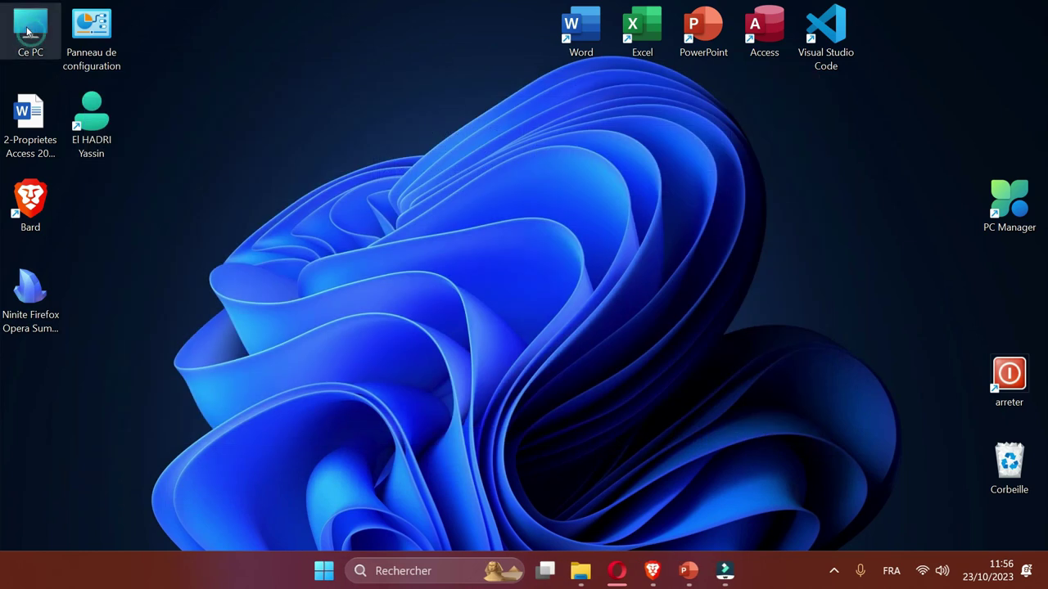
double_click(181, 121)
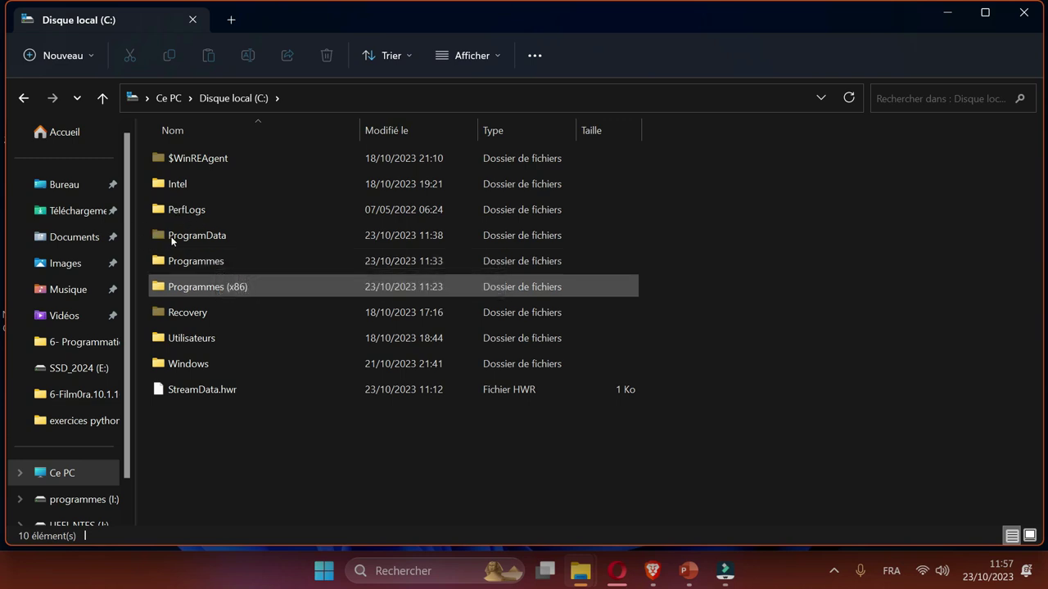
key(Up)
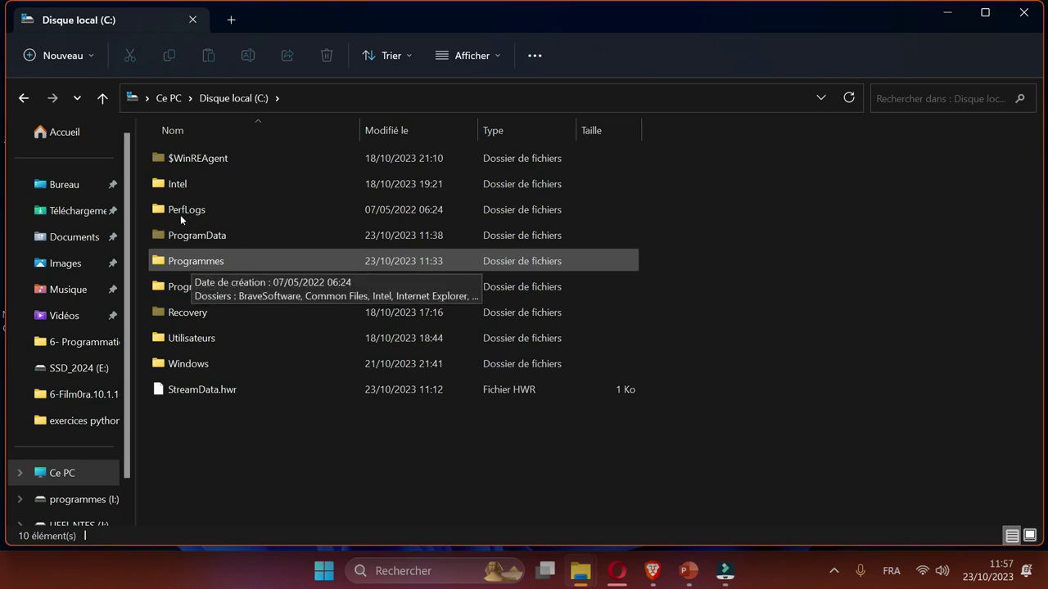
key(Down)
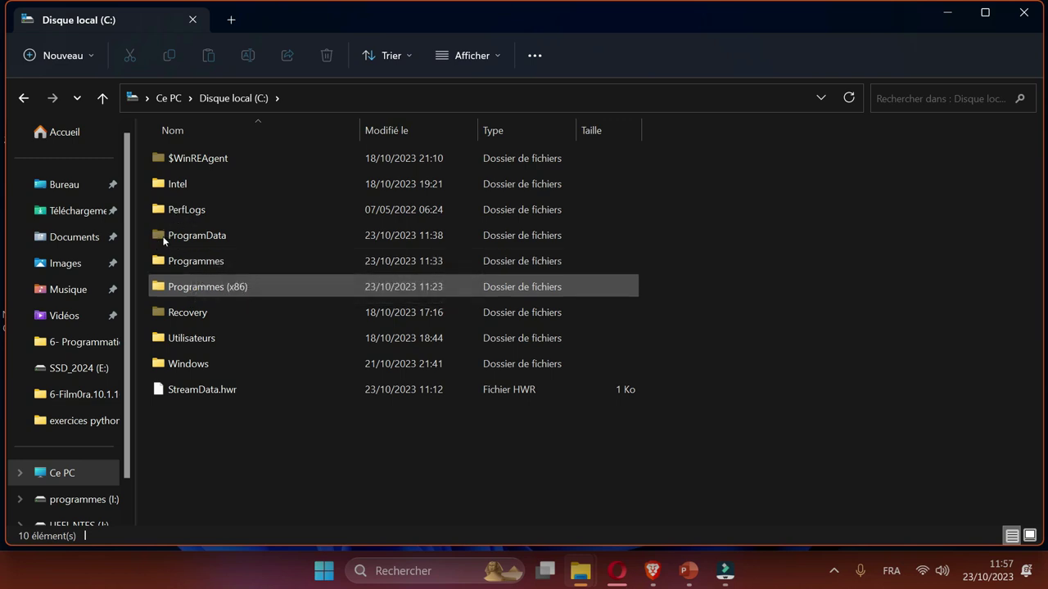
key(Up)
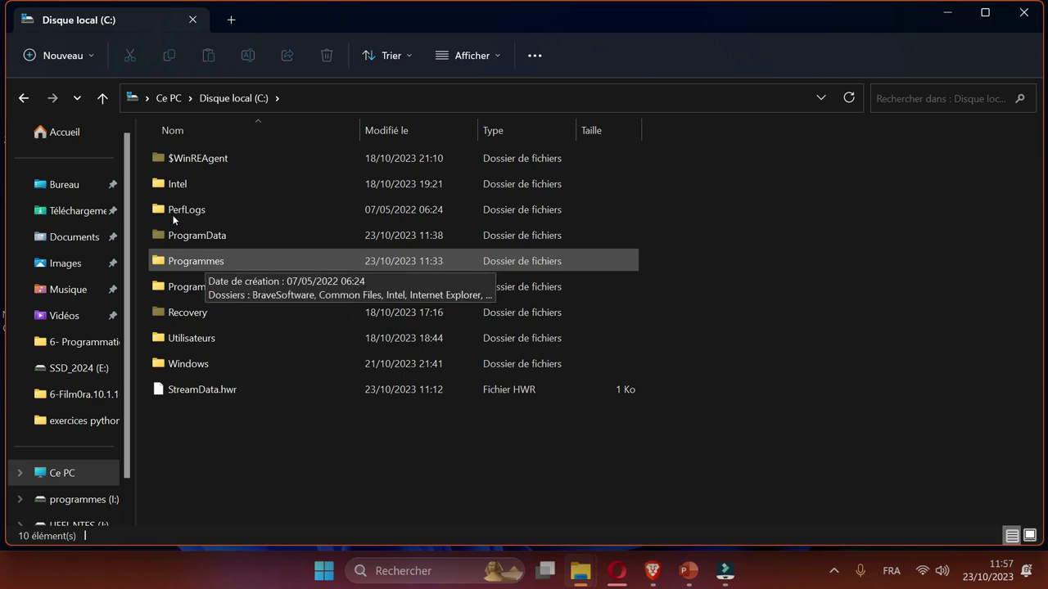
key(Return)
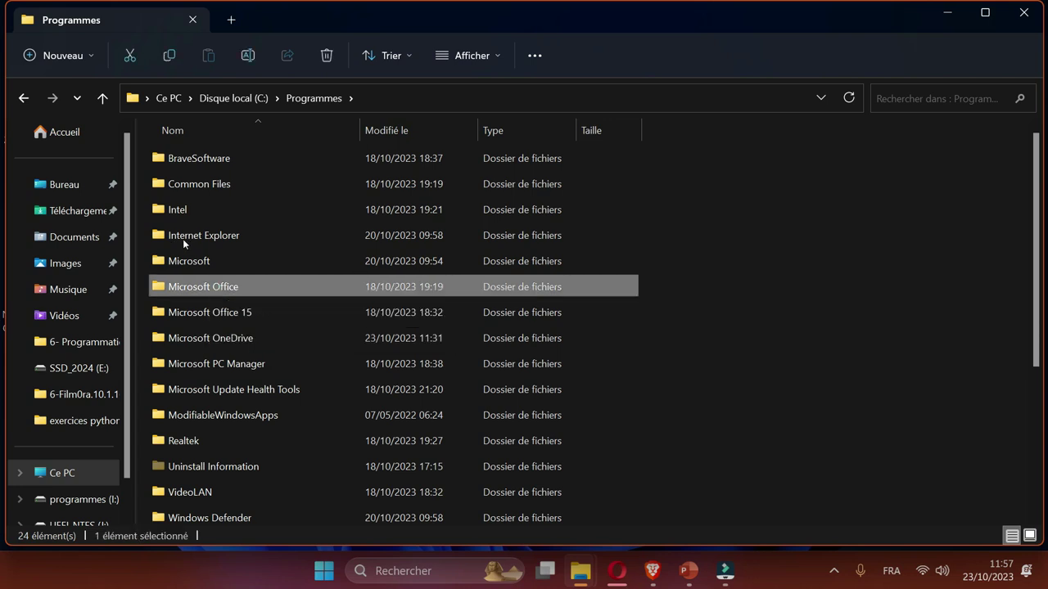
key(Return)
double_click(168, 153)
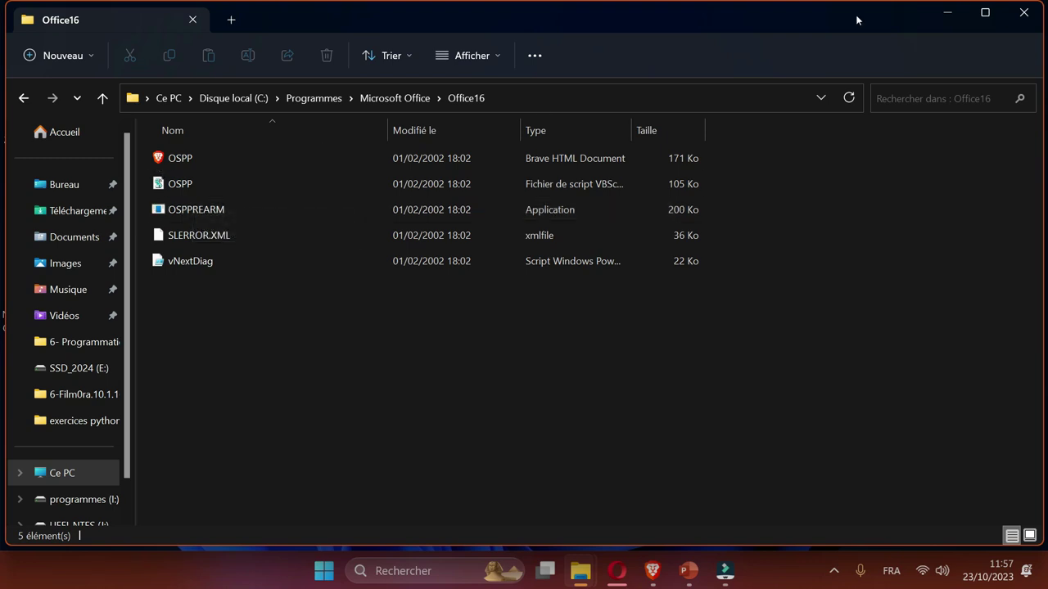
key(super+d)
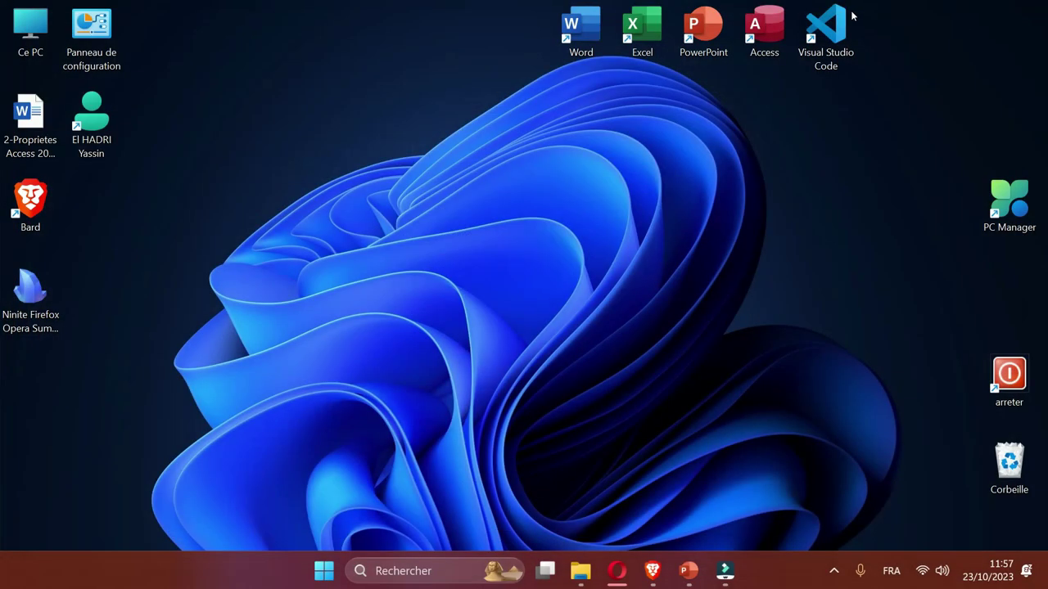
key(super+shift+t)
key(super+shift+t)
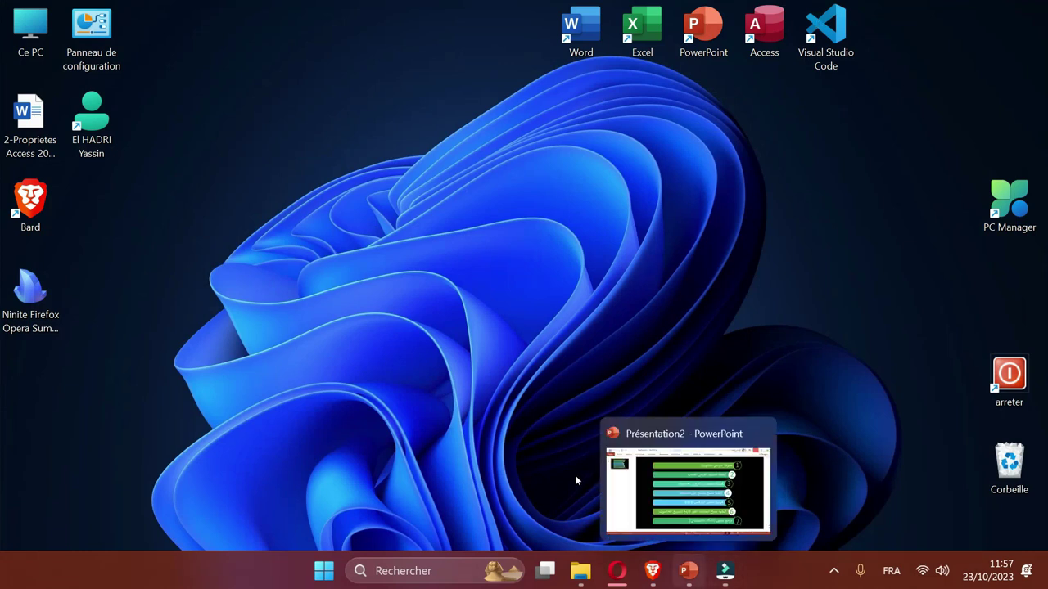
key(Return)
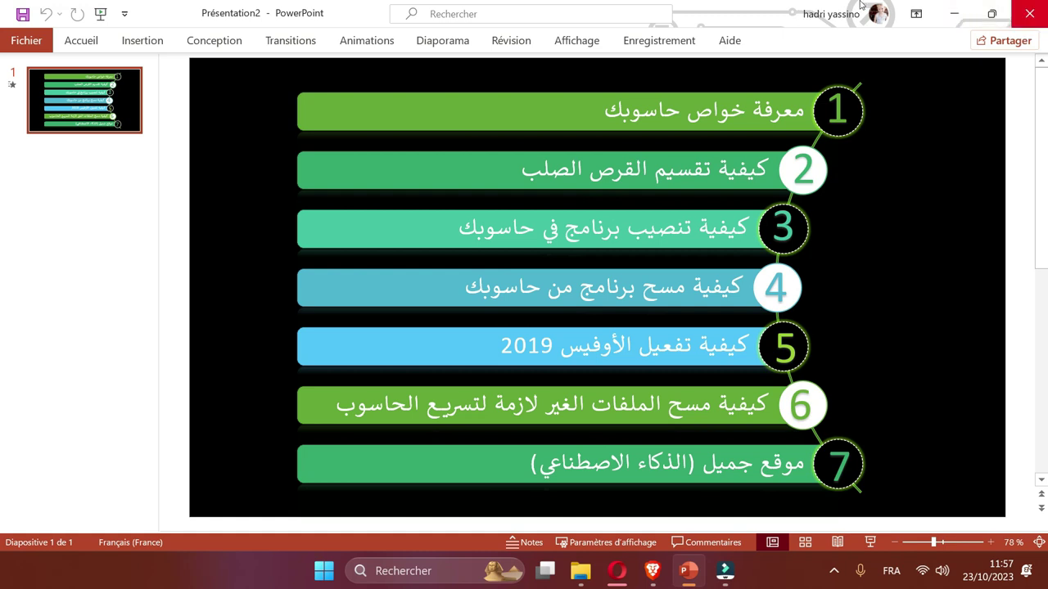
click(954, 14)
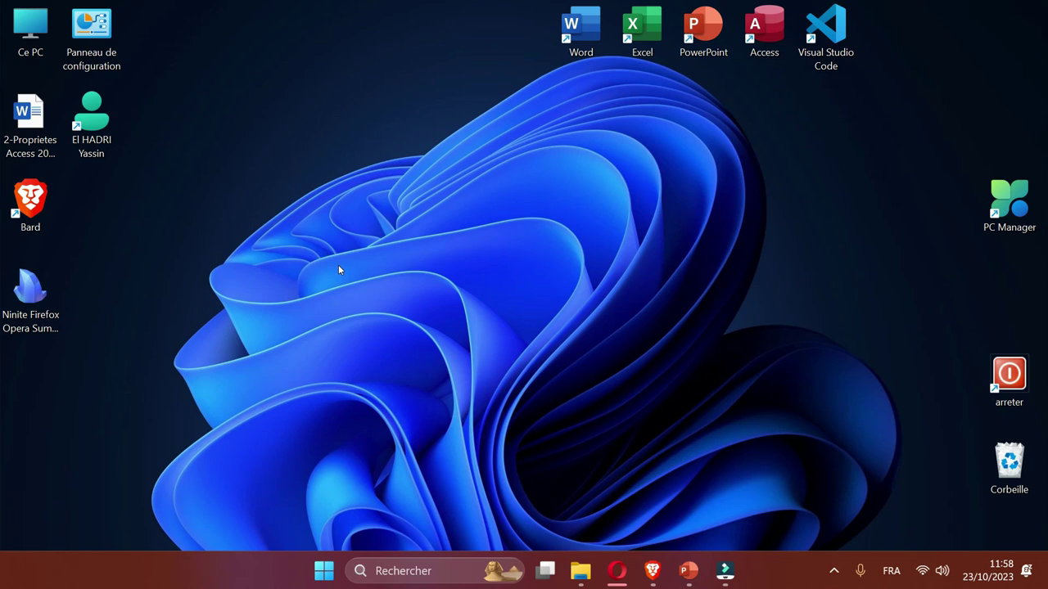
Open the Recent folder with the Run command 'recent'.
key(super+r)
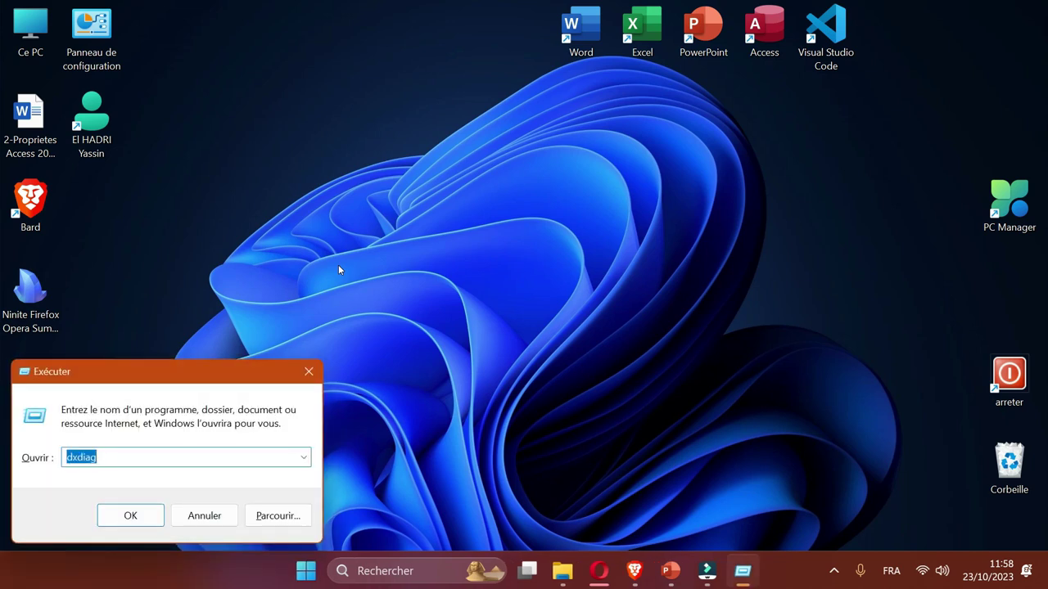
text(receent)
key(BackSpace)
key(BackSpace)
key(BackSpace)
text(nt)
key(Return)
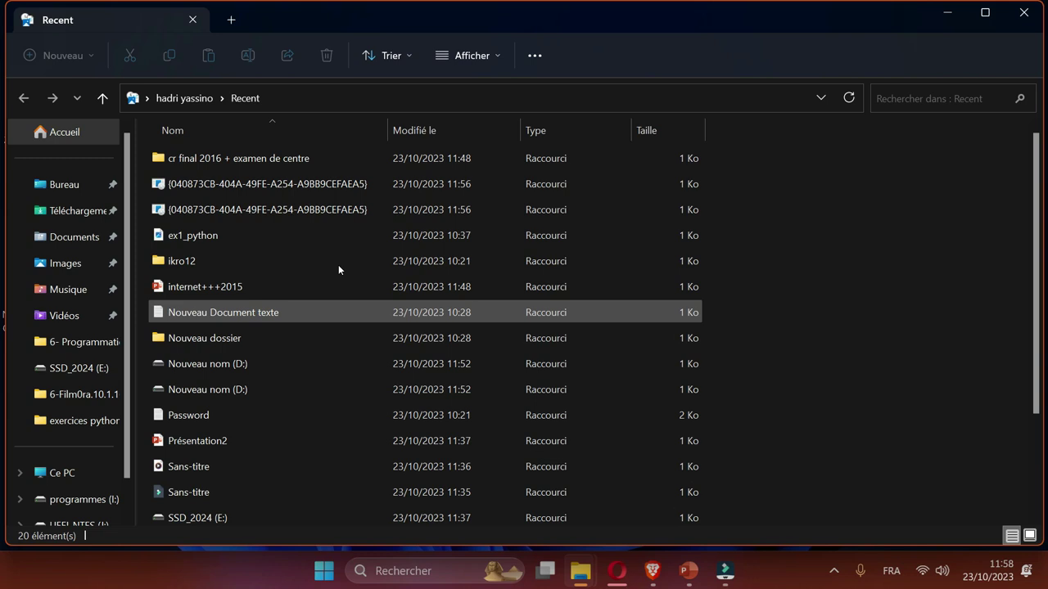
Delete all 20 recent-item shortcuts and return to the desktop.
key(ctrl+a)
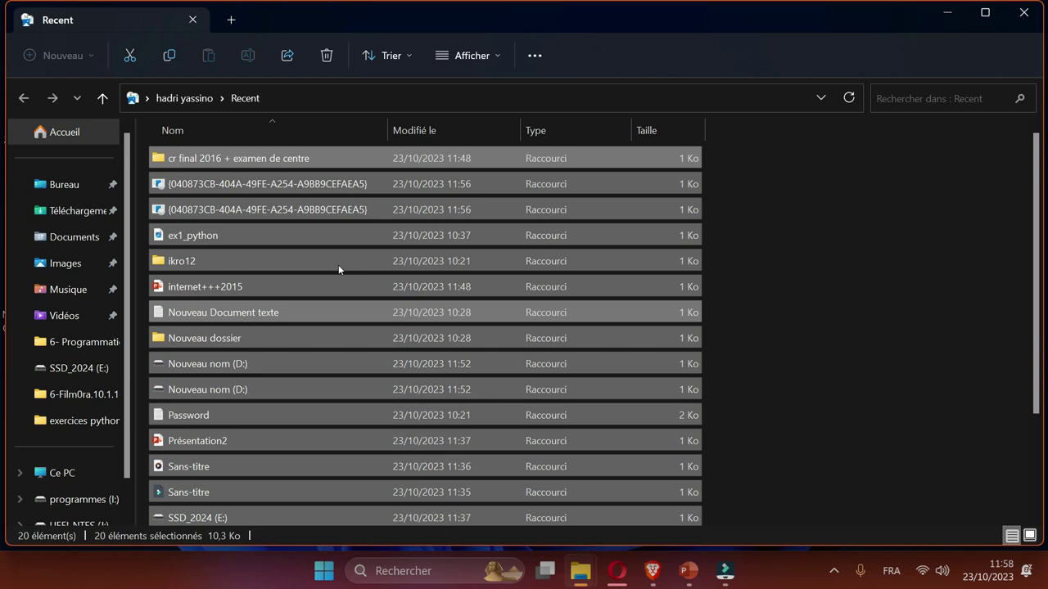
key(Delete)
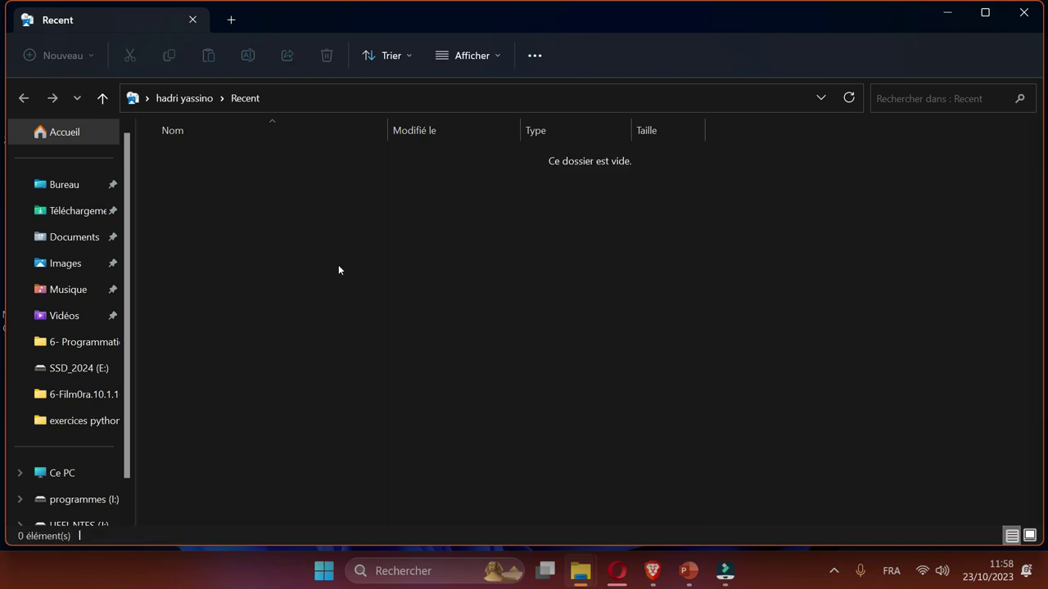
key(super+d)
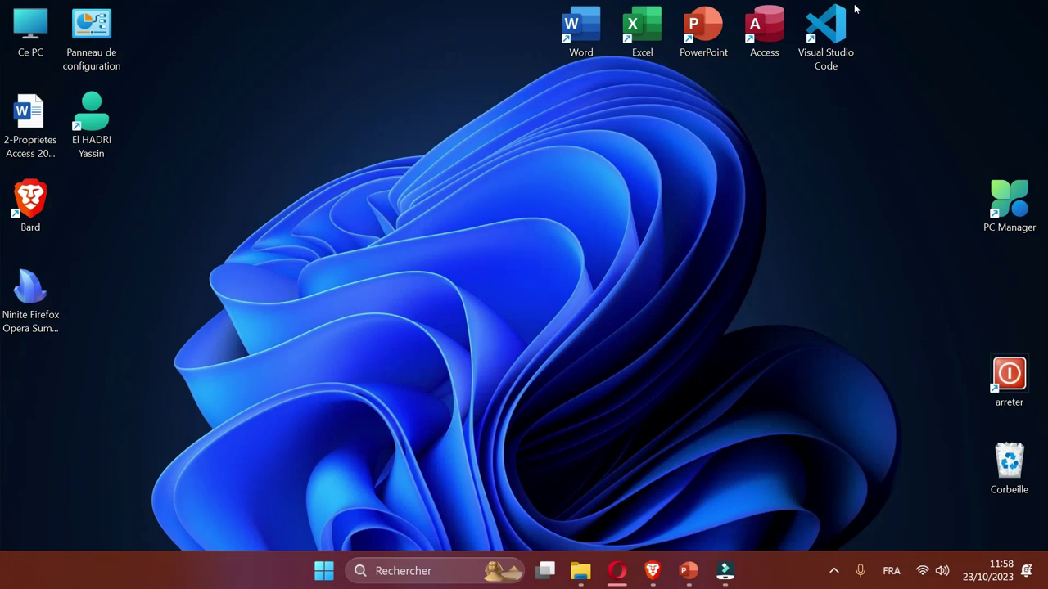
Open C:\Windows\Temp with the Run command 'temp'.
key(super+r)
text(temp)
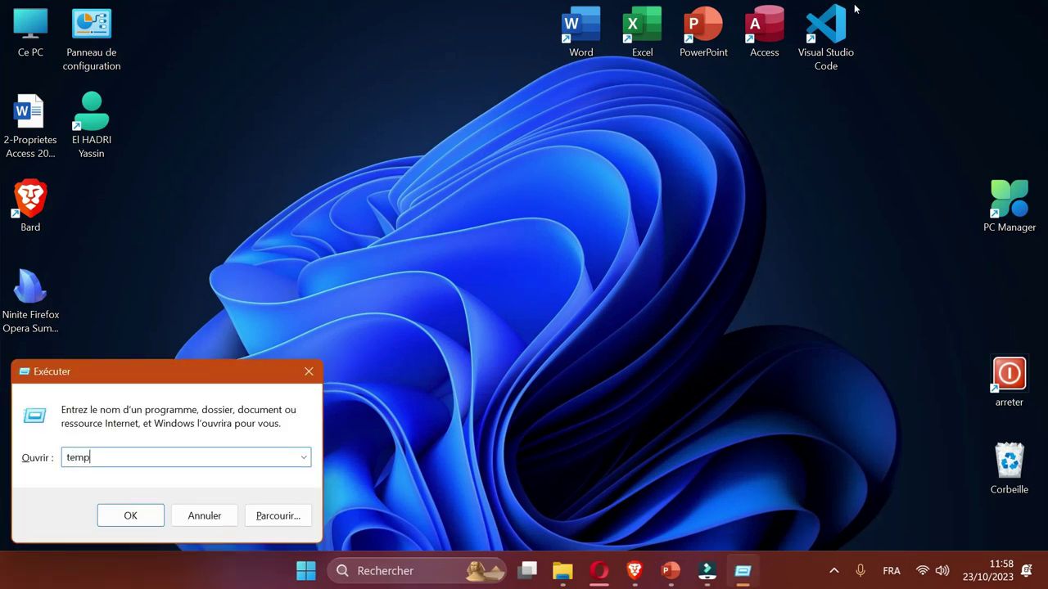
key(Return)
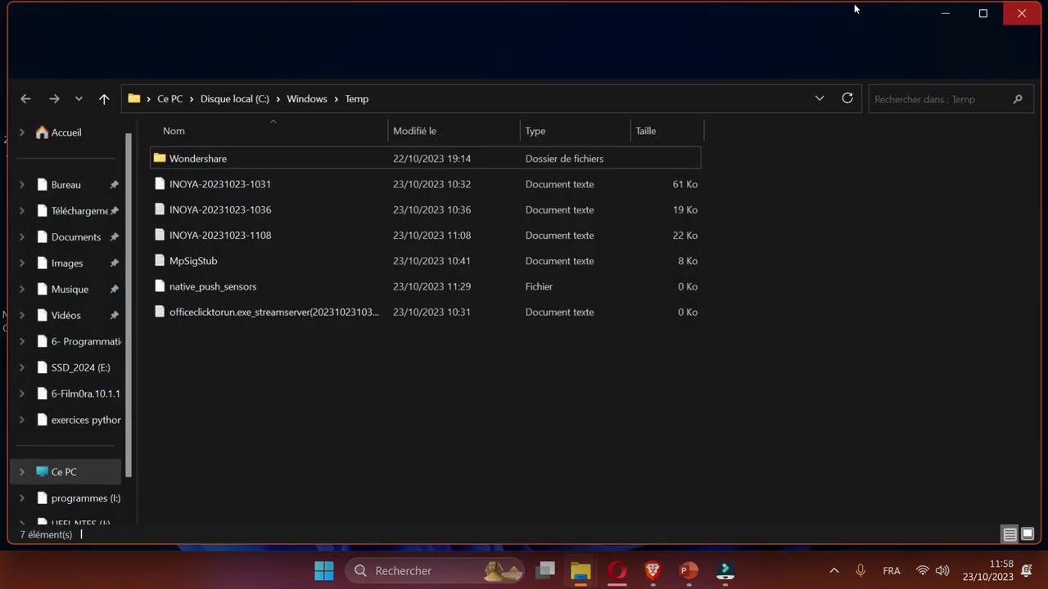
Permanently delete all 7 items, skipping every in-use file, then minimize the window.
key(ctrl+a)
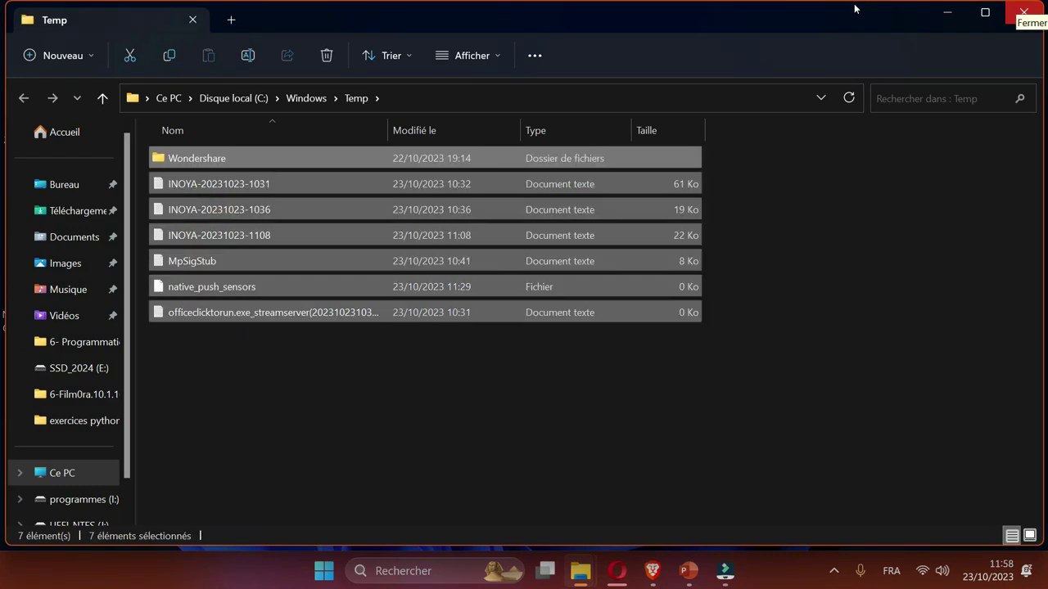
key(shift+Delete)
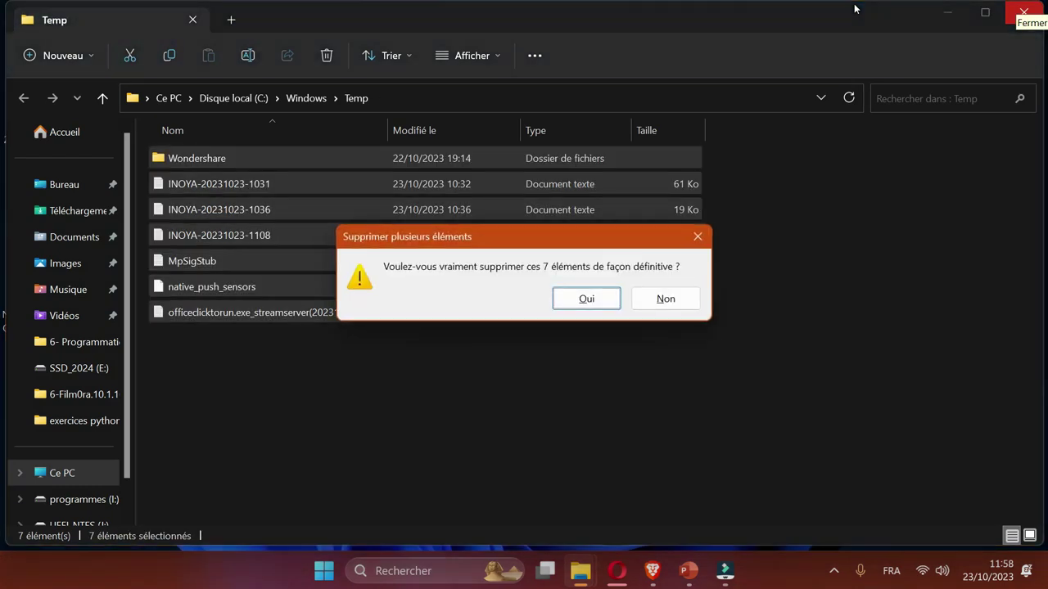
key(Return)
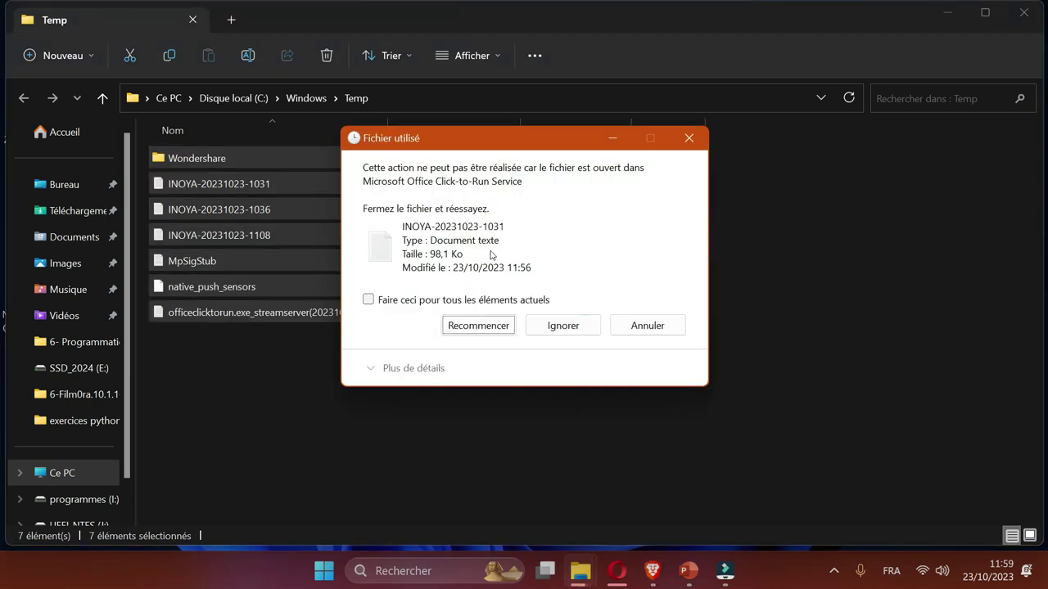
key(Tab)
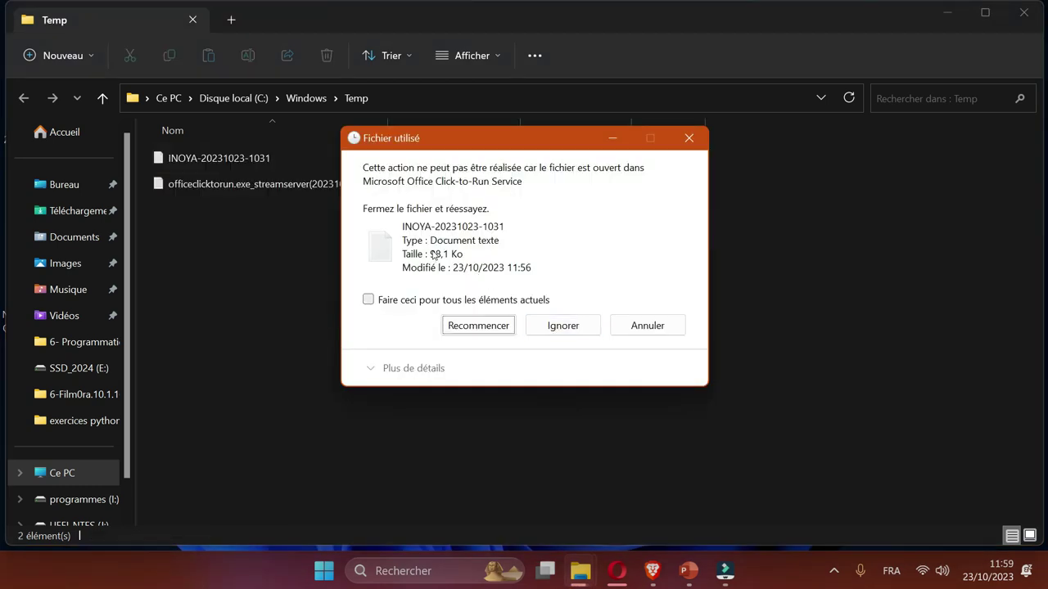
click(537, 300)
click(562, 325)
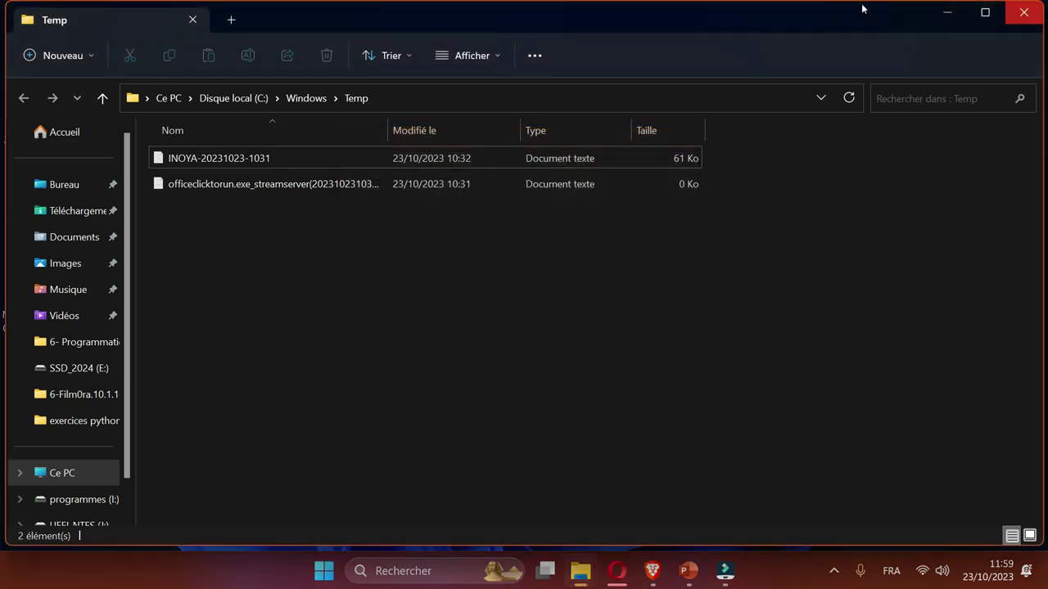
key(super+d)
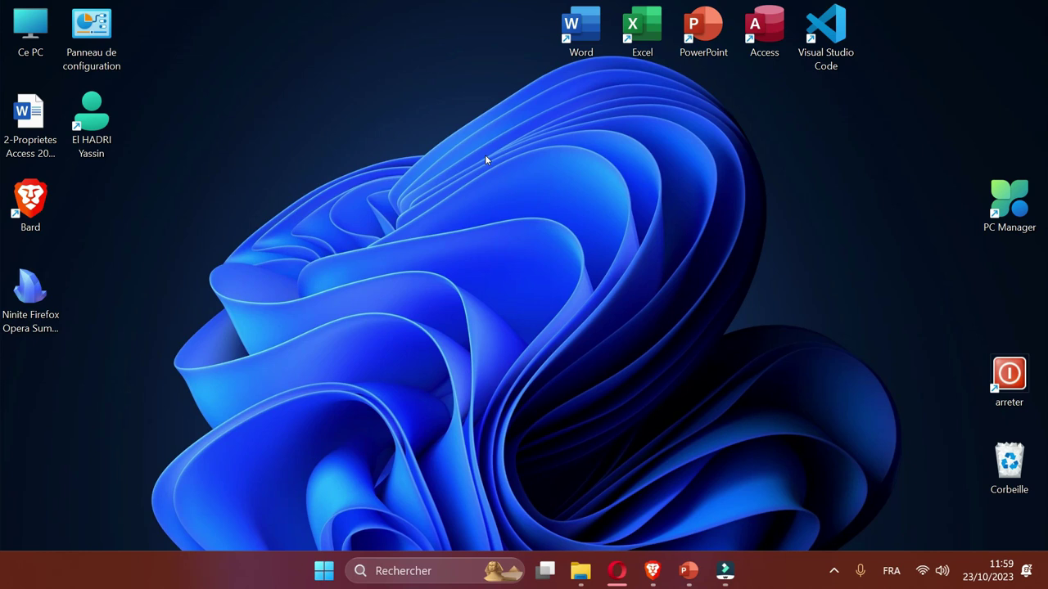
Open the user's Temp folder with the Run command '%temp%'.
key(super+r)
text(%temp%)
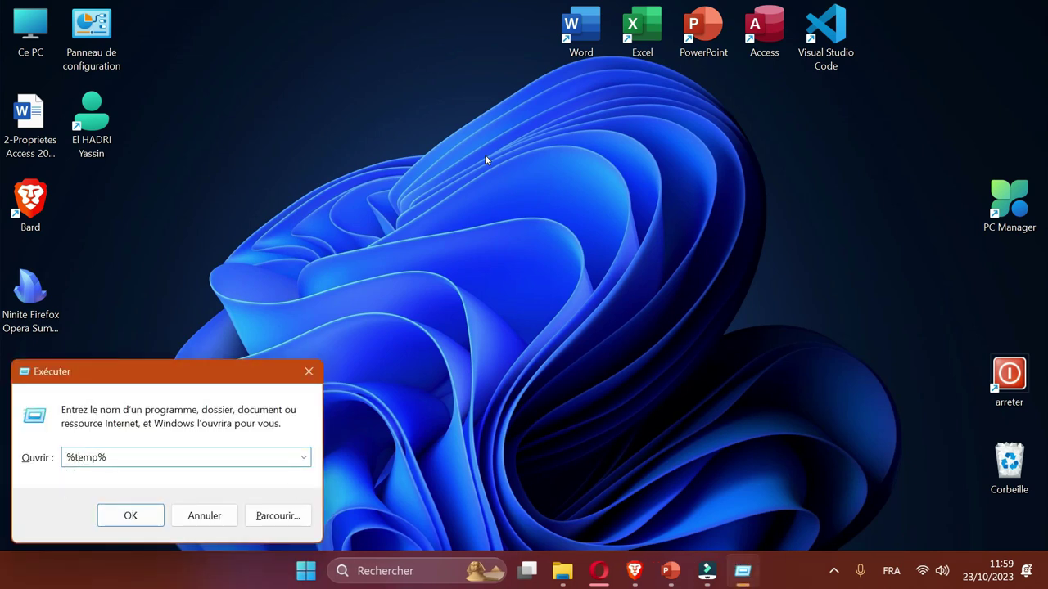
key(Return)
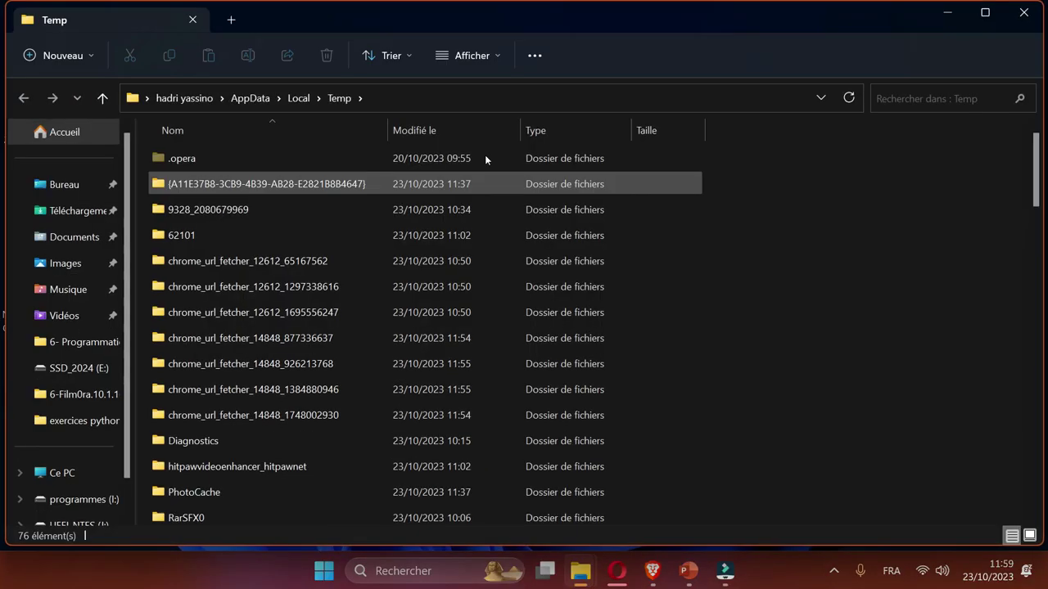
Permanently delete all 76 items, skipping in-use files to leave 25, then minimize.
key(ctrl+a)
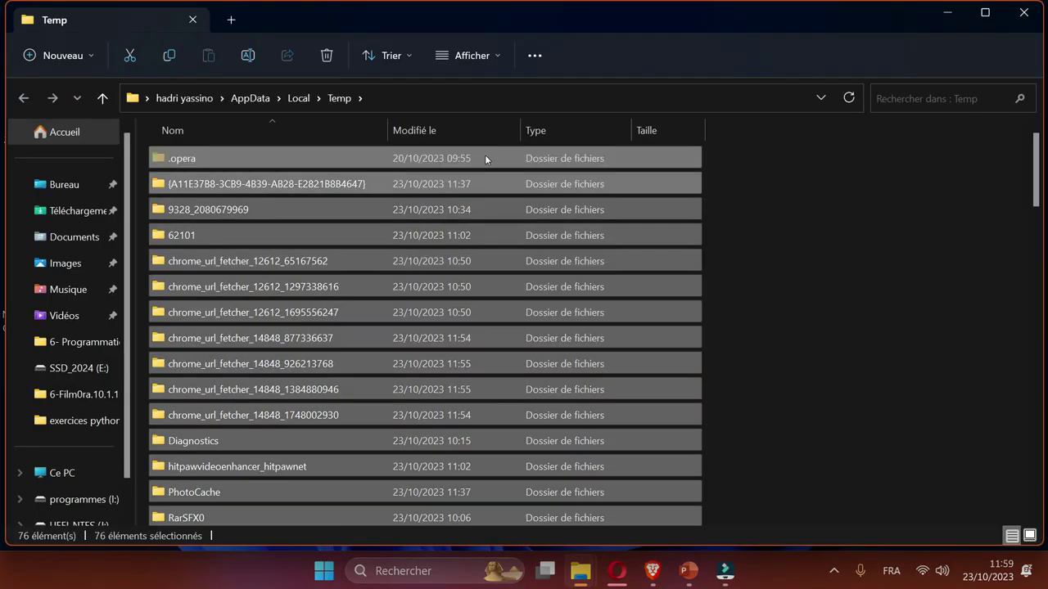
key(shift+Delete)
key(Return)
click(369, 299)
click(562, 326)
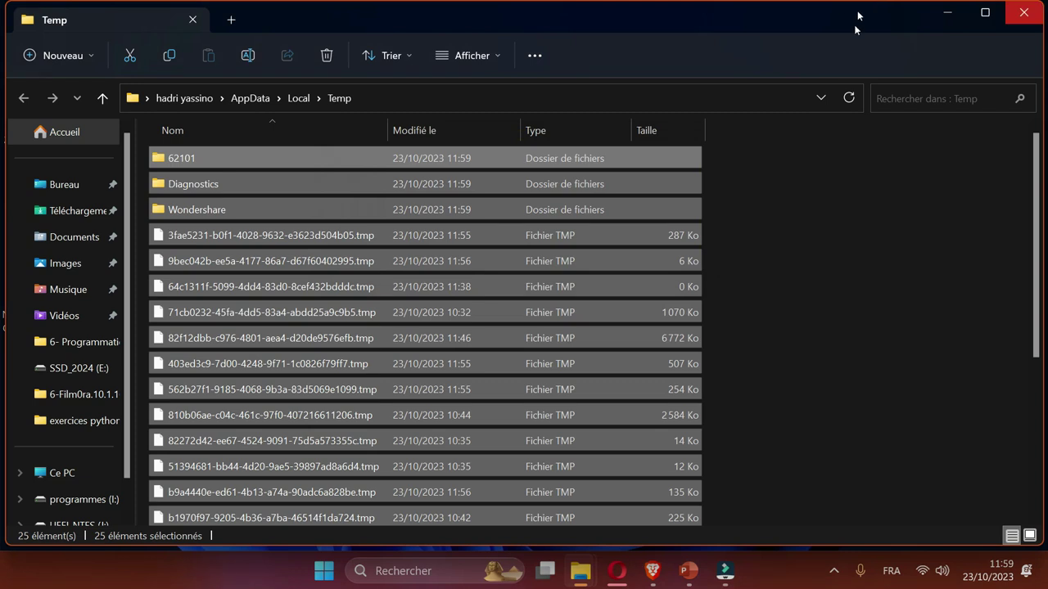
scroll(867, 205, down, 3)
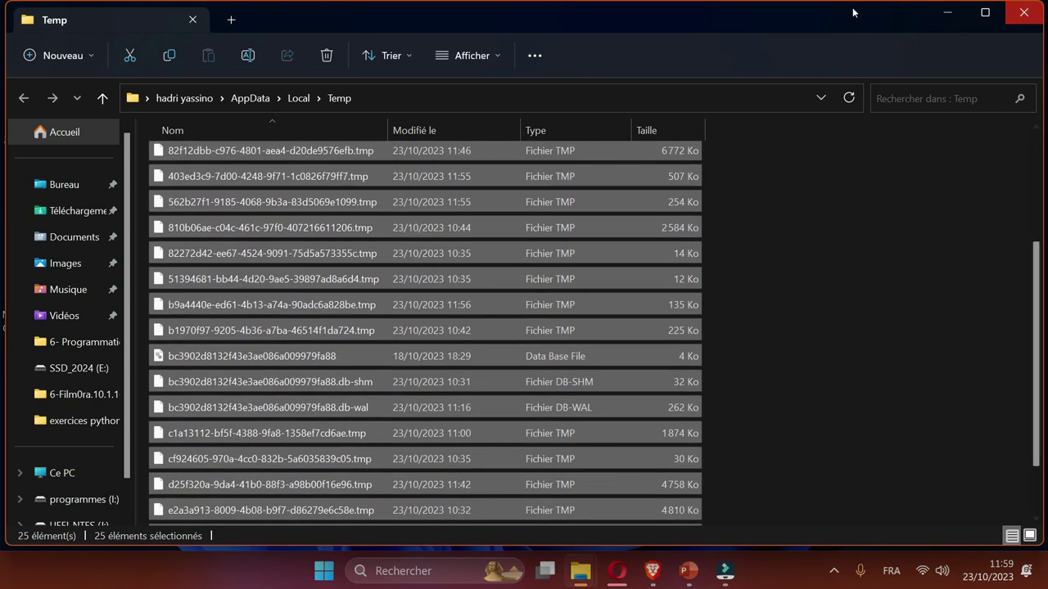
key(super+d)
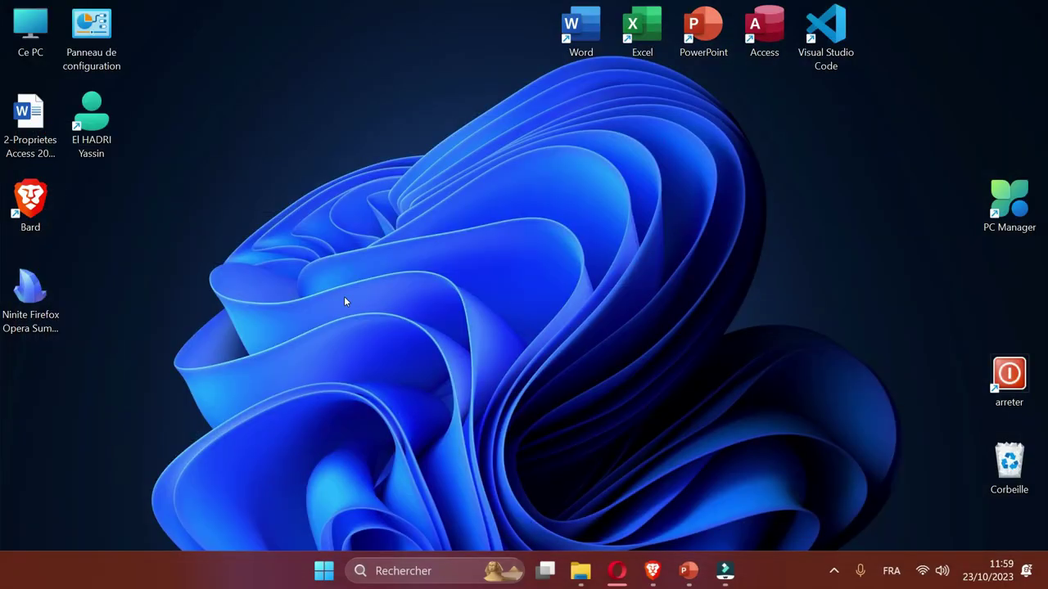
Open C:\Windows\Prefetch via Run, granting permission, and select all 232 .pf files.
key(super+r)
text(p)
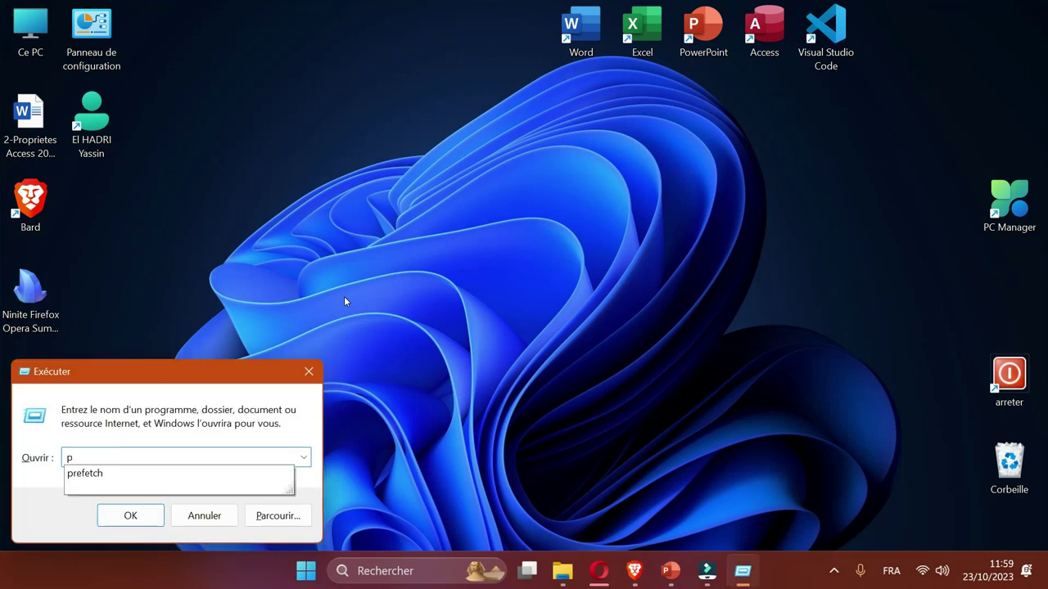
key(Down)
key(Return)
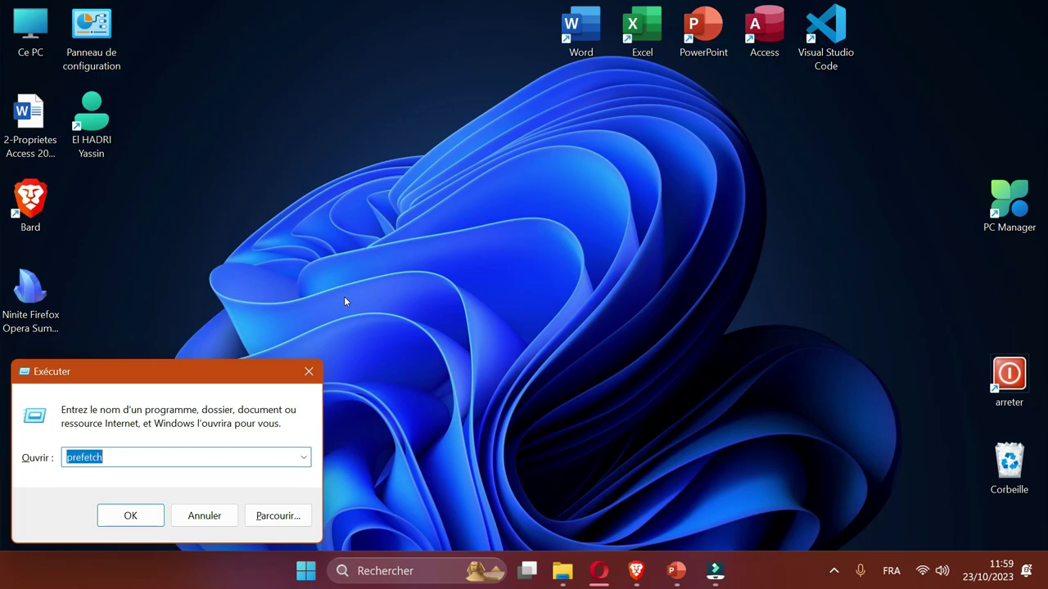
key(Return)
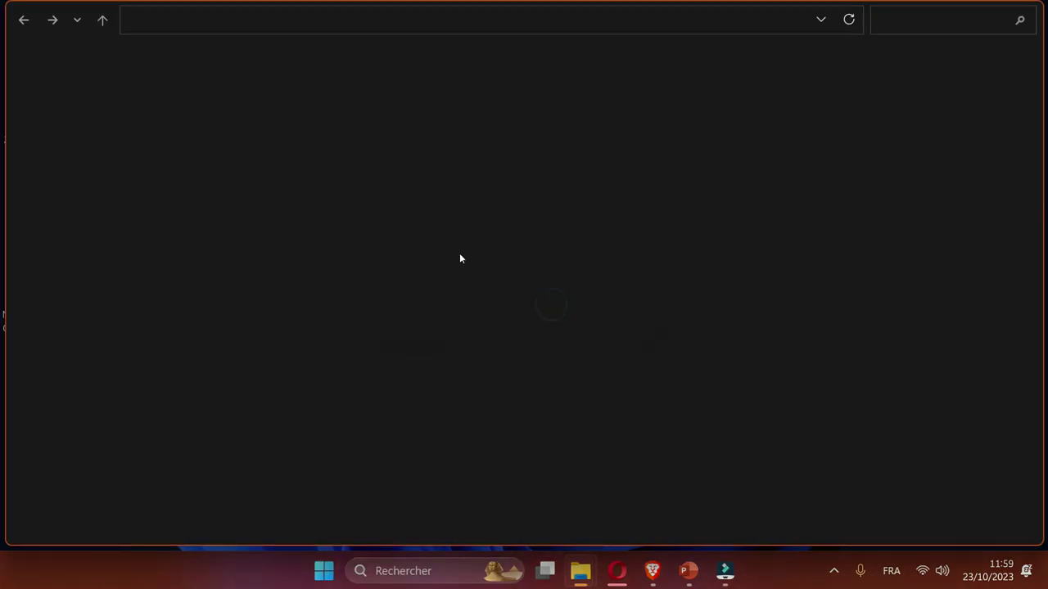
key(ctrl+a)
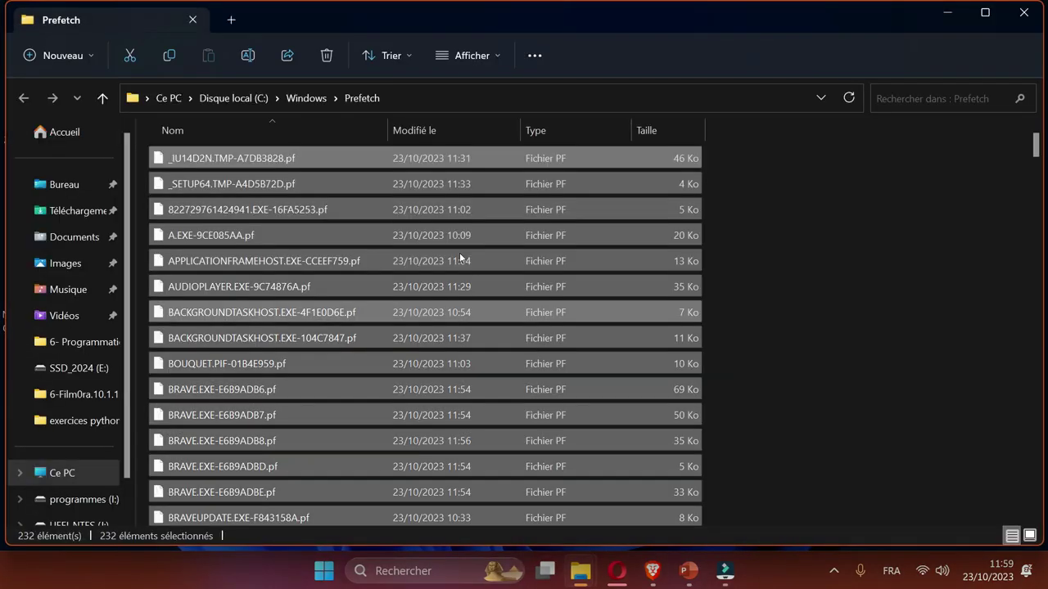
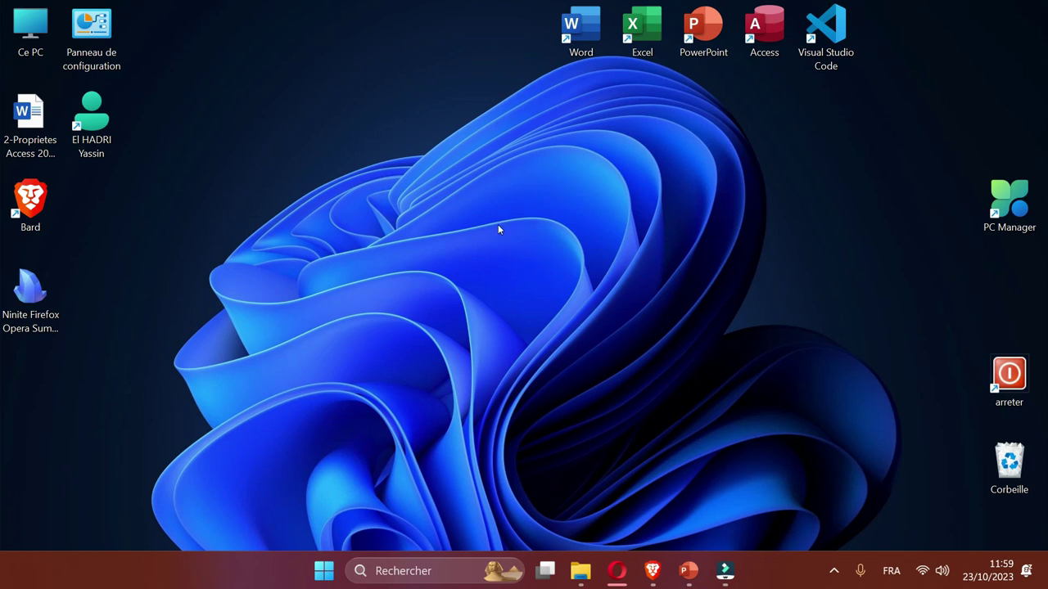
Search for 'pc manager' from a new Brave tab.
key(p)
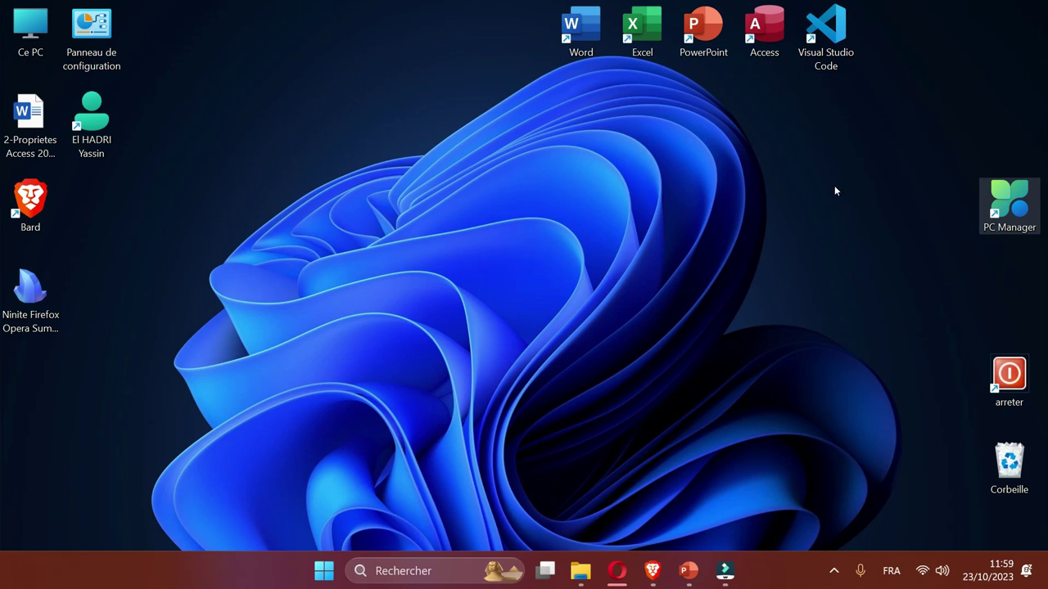
click(834, 186)
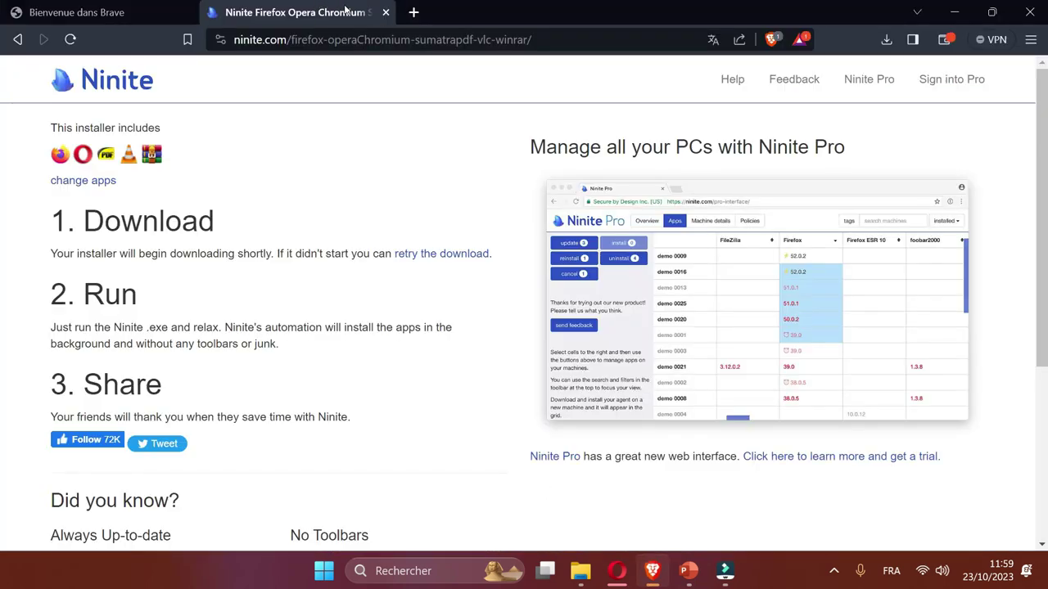
click(413, 12)
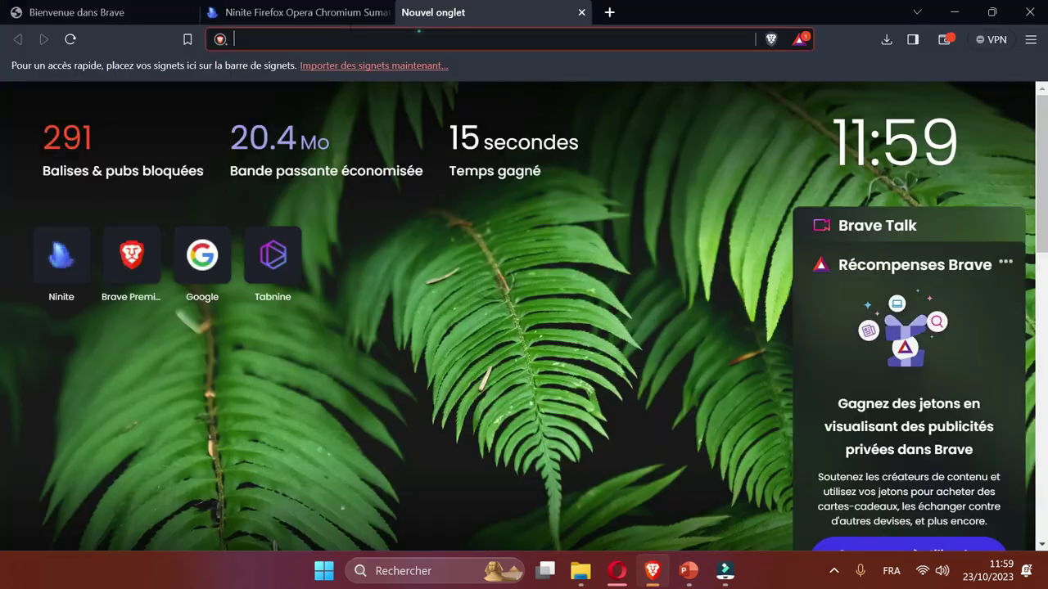
text(pc manager)
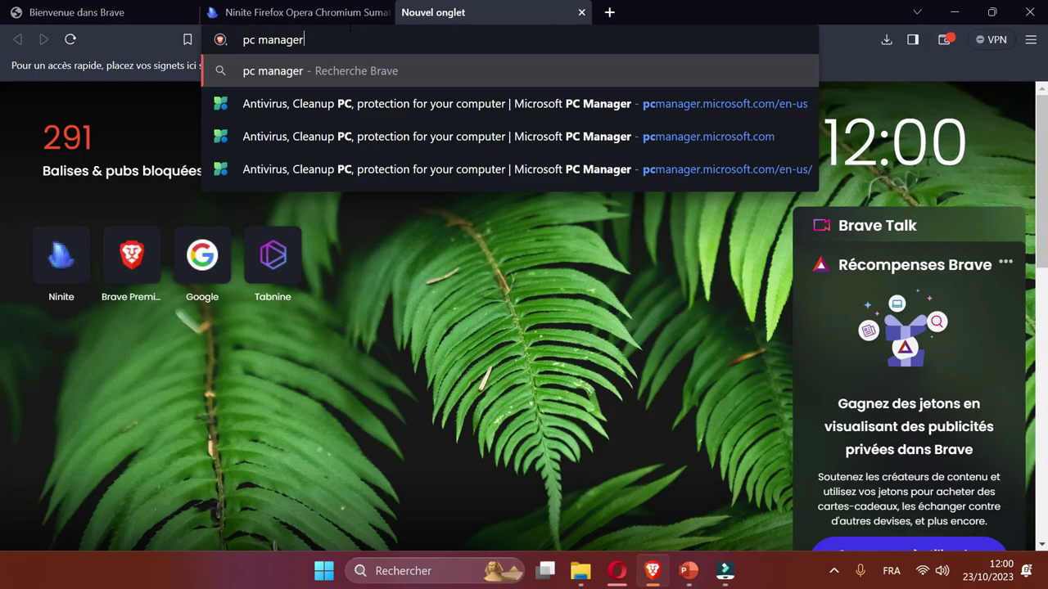
key(Return)
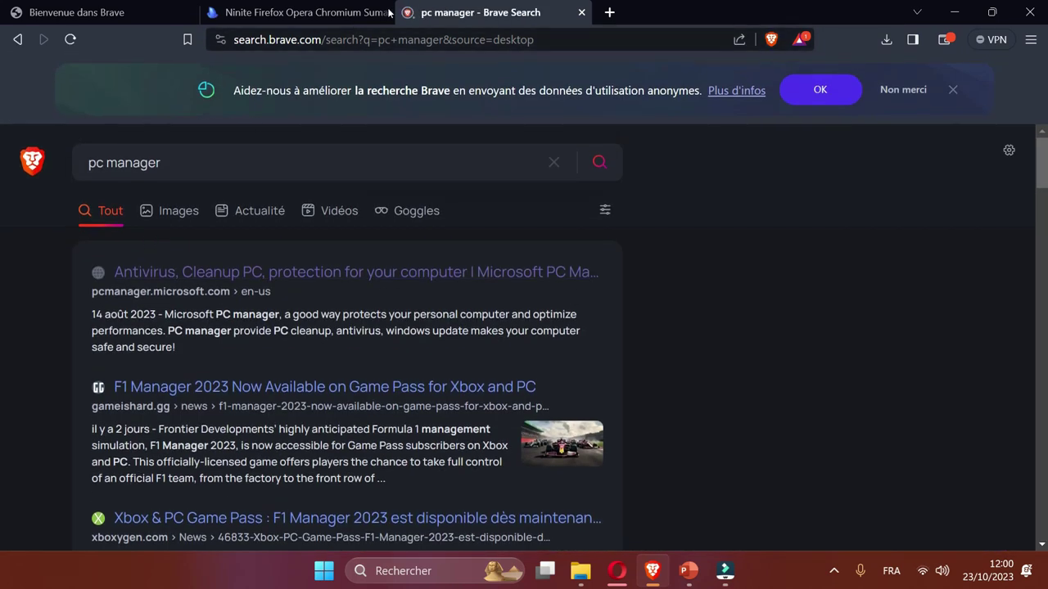
Replace the address with 'goog' to load the Google homepage.
click(389, 38)
text(goog)
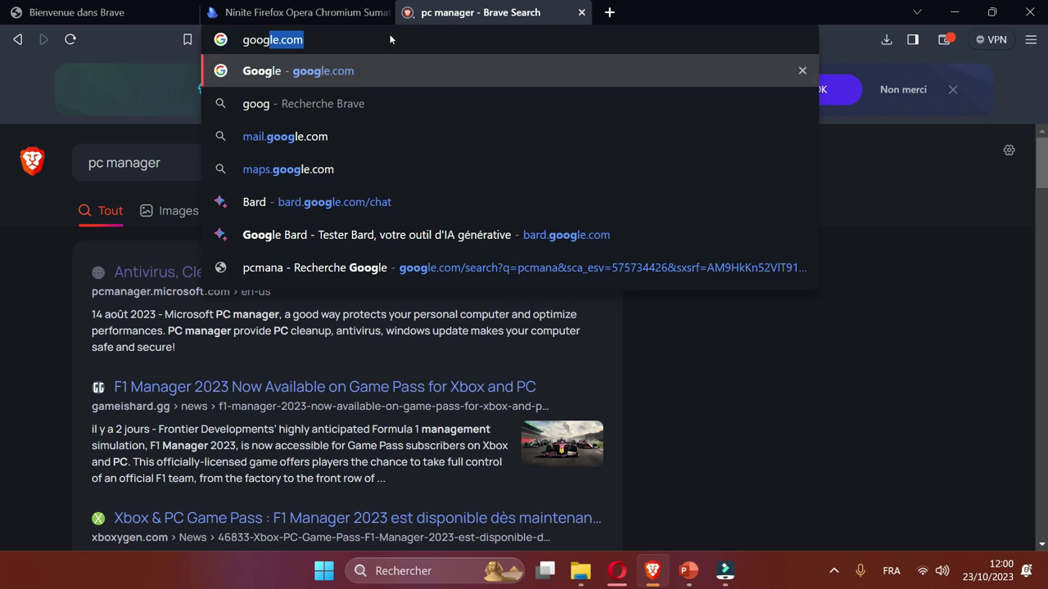
key(Return)
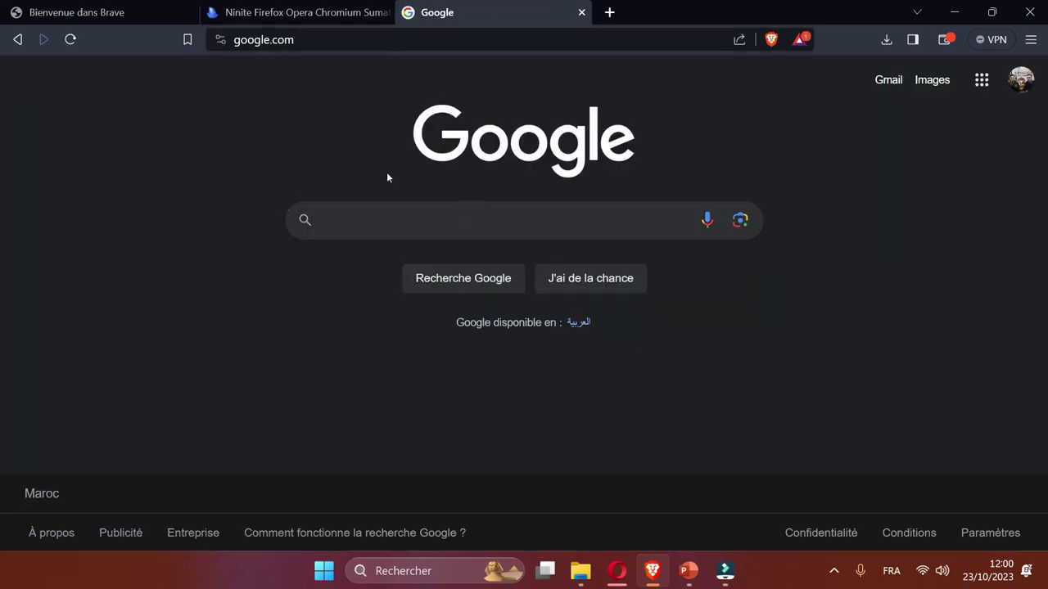
Search Google for 'pc manager'.
click(460, 215)
text(pc ma)
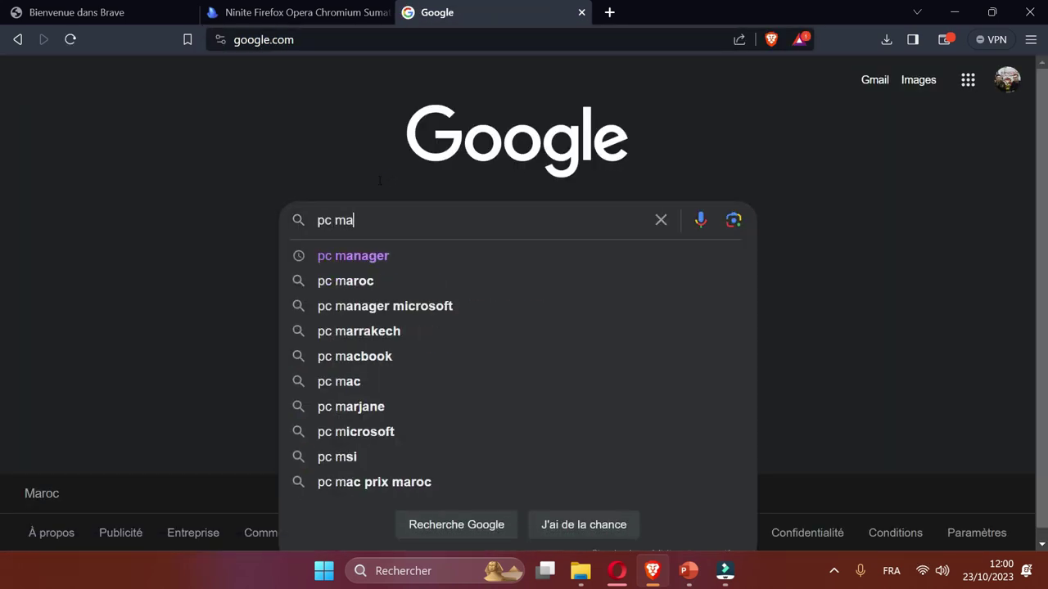
text(nager)
key(Return)
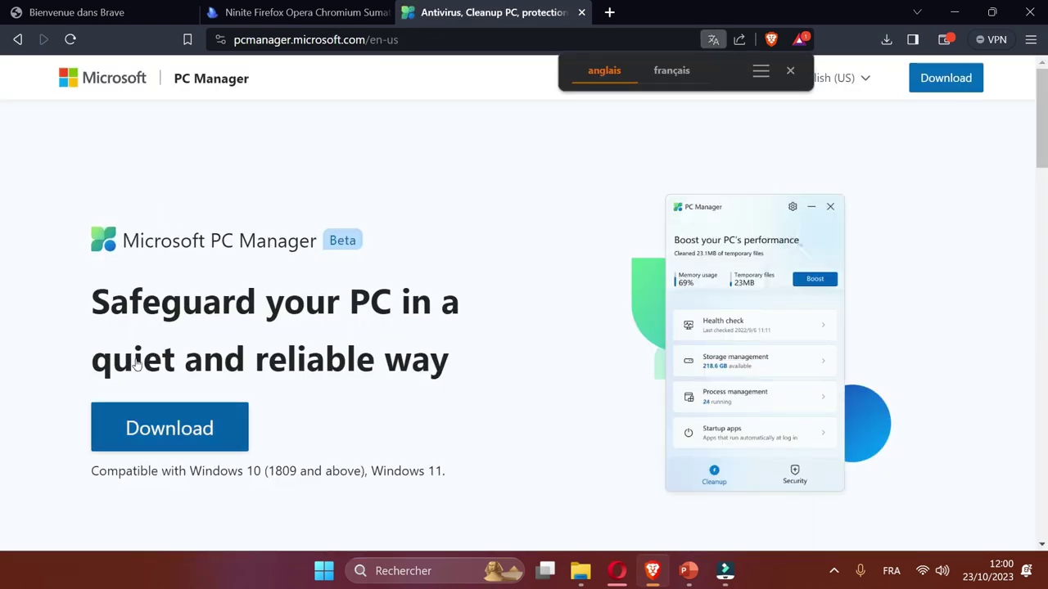
Download MSPCManagerSetup to the desktop (Bureau) and minimize Brave.
click(164, 428)
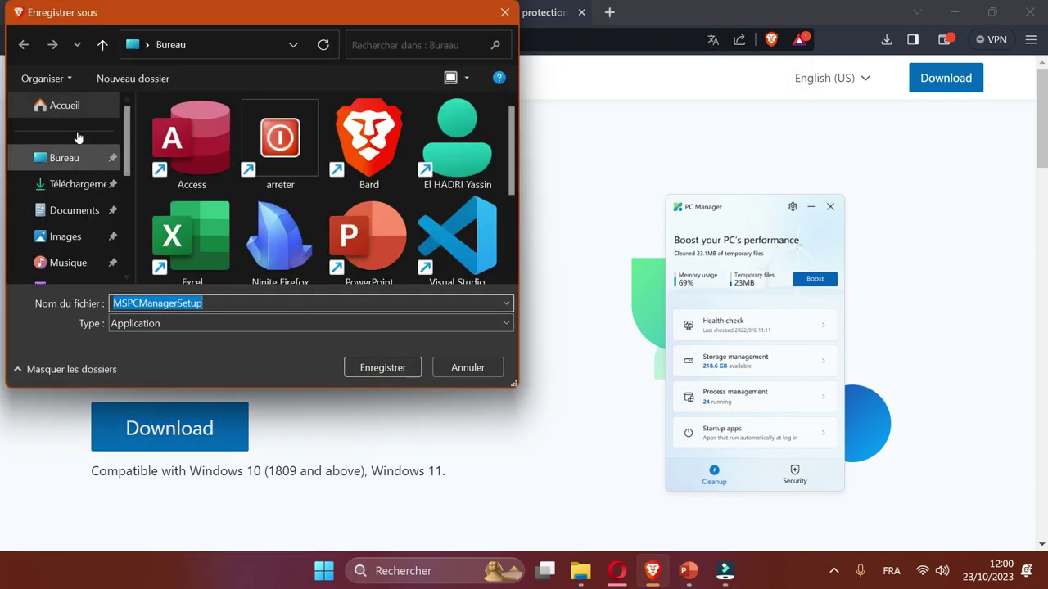
click(92, 158)
key(Return)
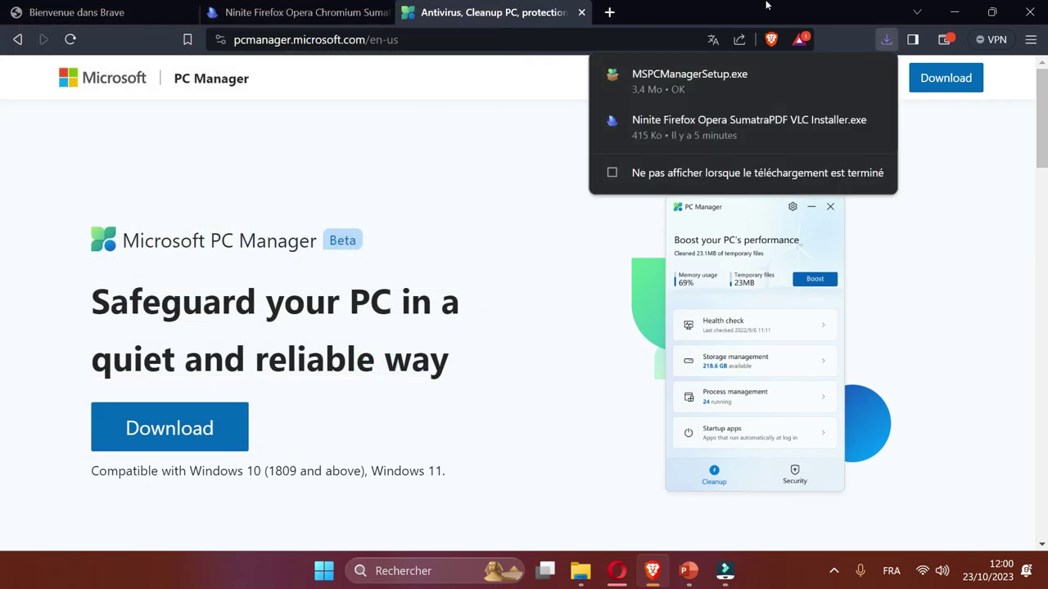
click(954, 12)
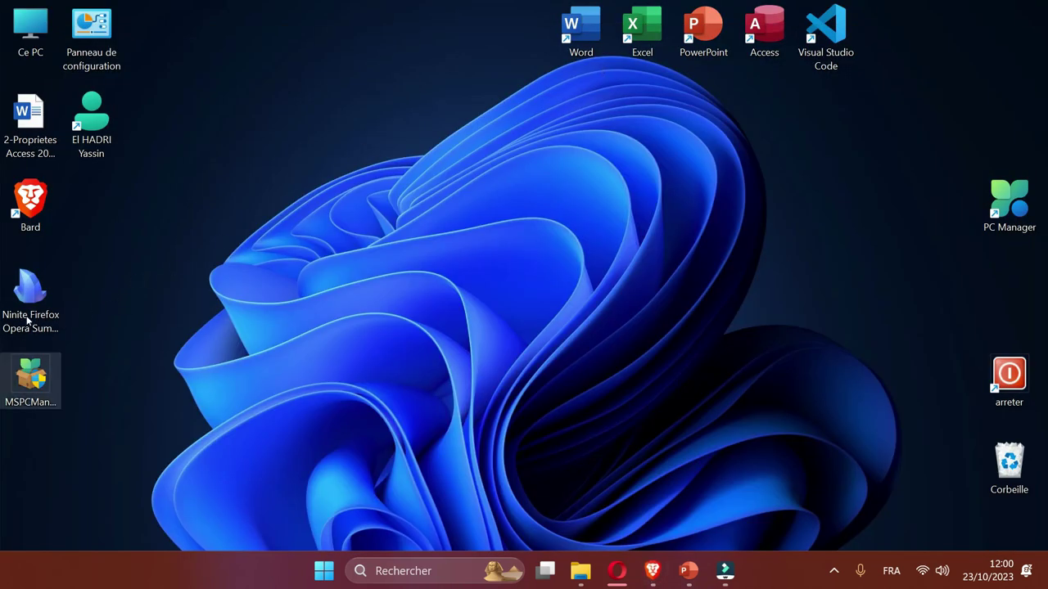
Review the license terms, accept them, and install Microsoft PC Manager.
key(Return)
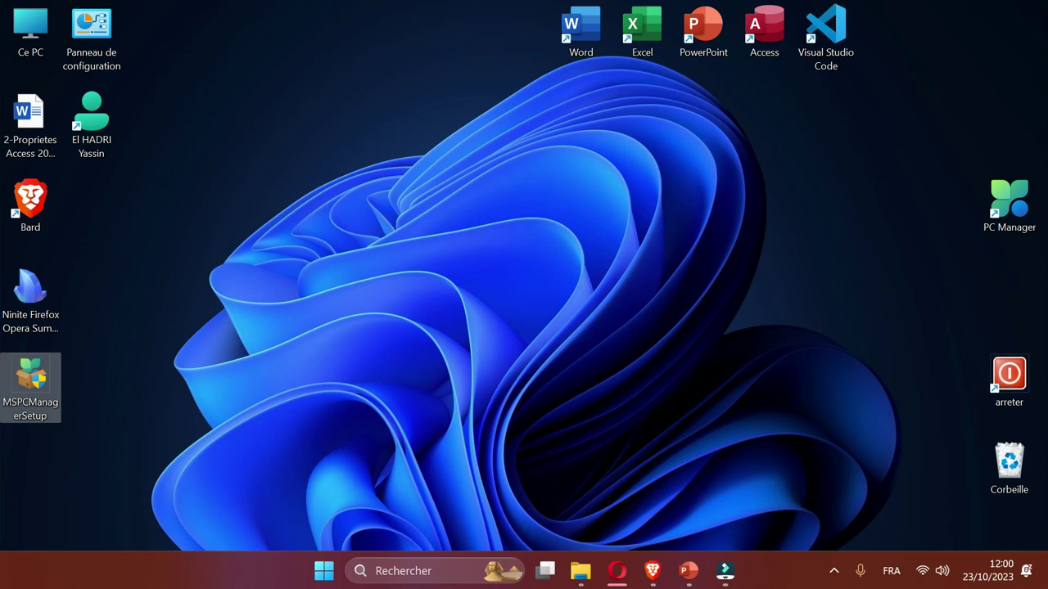
click(426, 395)
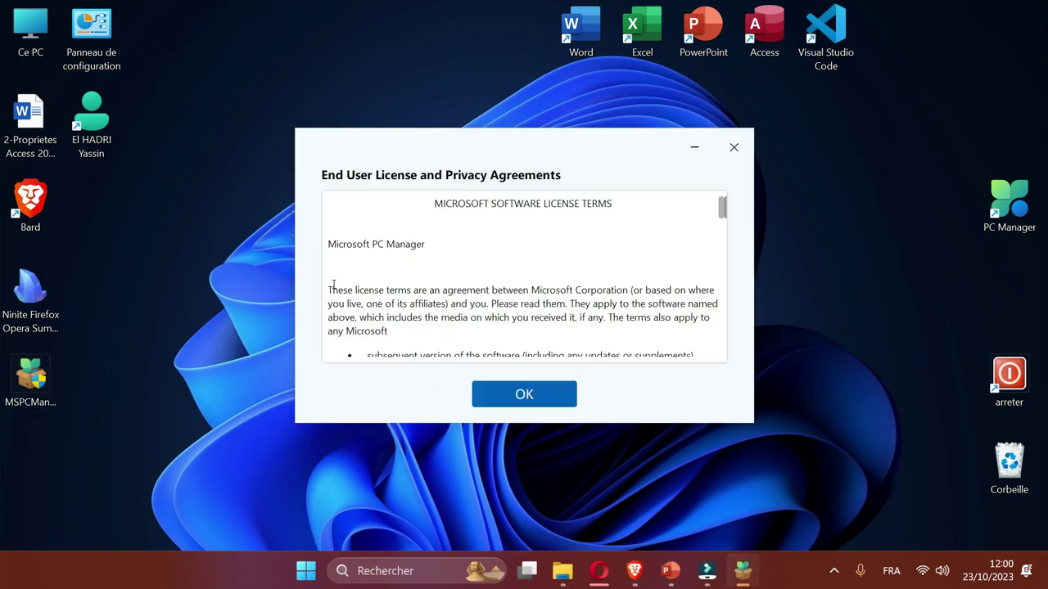
scroll(419, 320, down, 4)
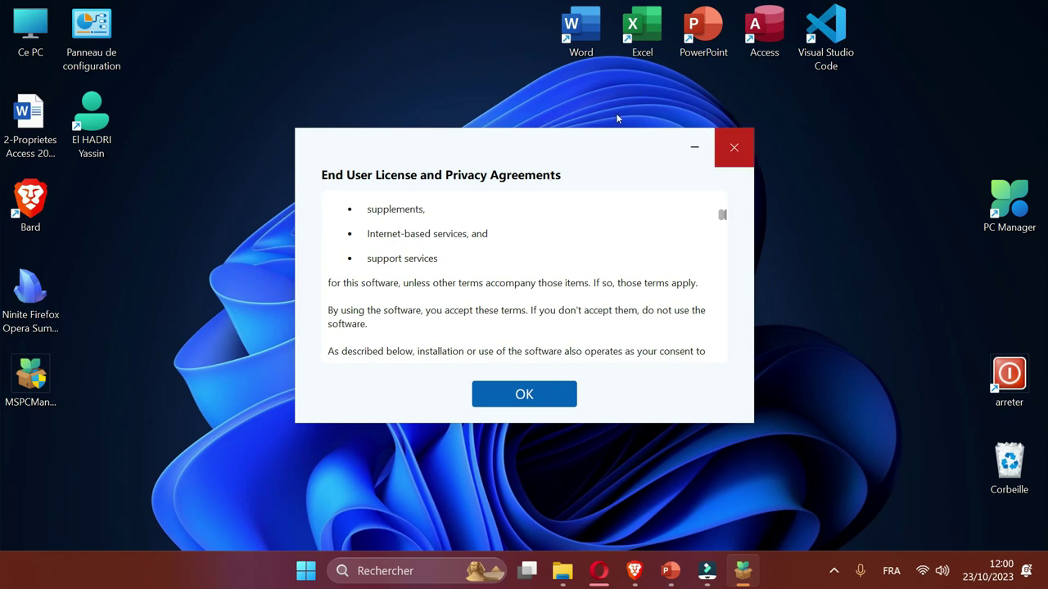
click(734, 147)
double_click(42, 382)
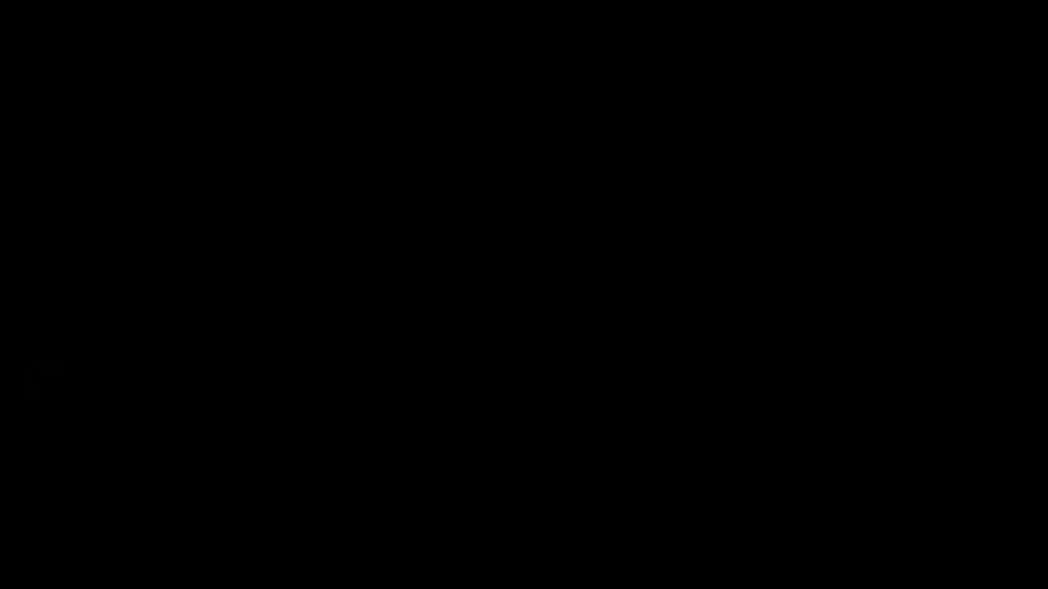
key(space)
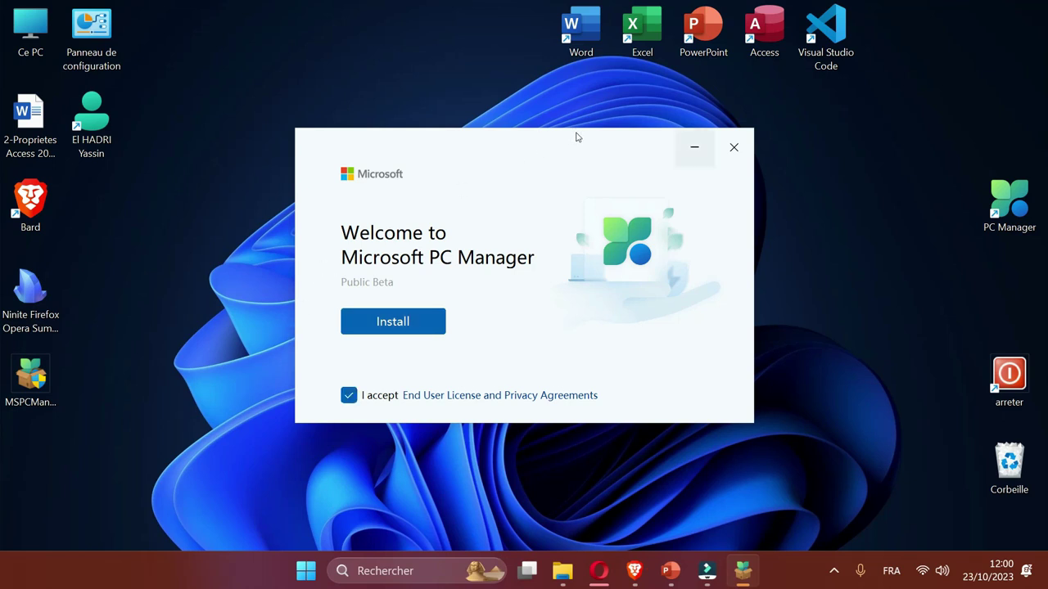
click(734, 148)
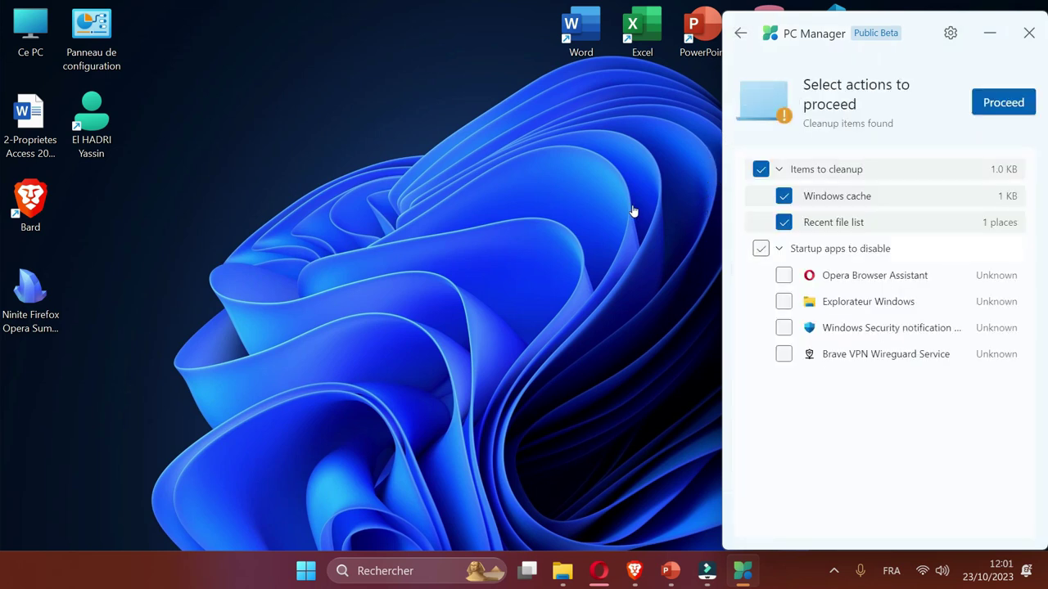
Run the health check disabling all four startup apps, then close PC Manager.
click(761, 248)
key(Return)
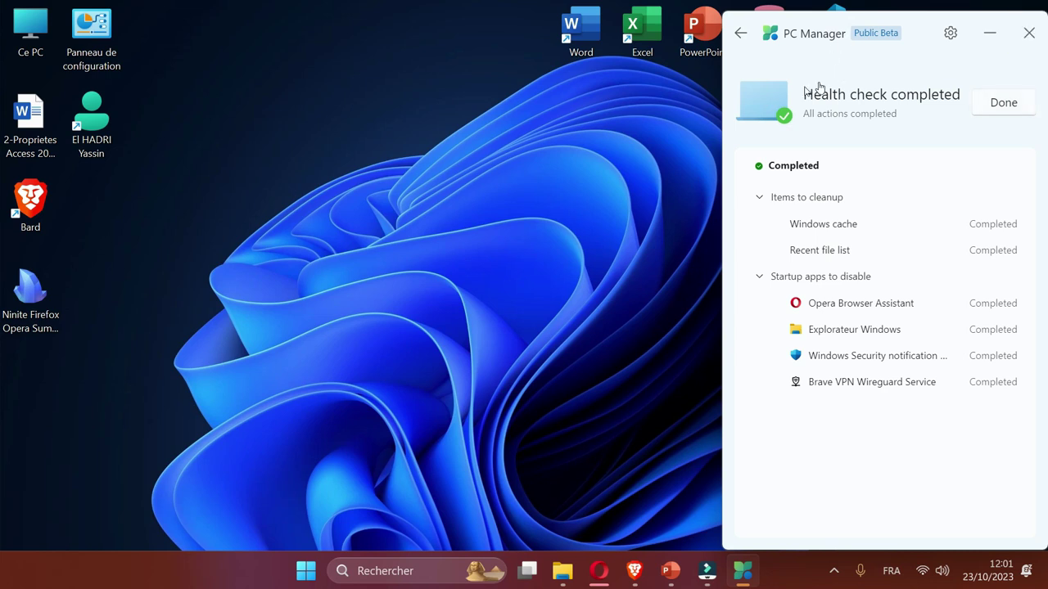
key(Return)
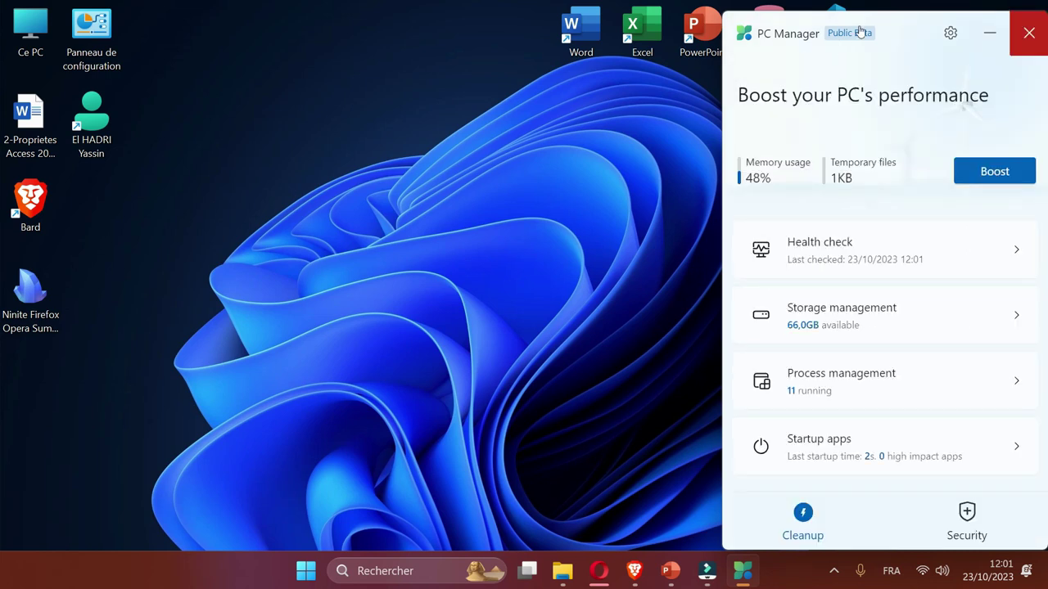
key(alt+F4)
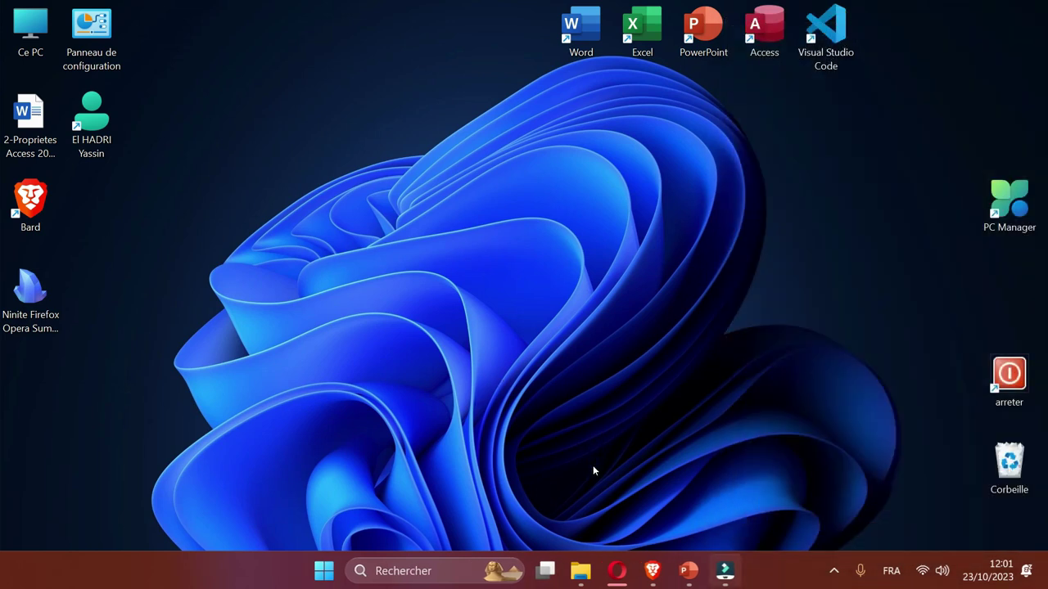
key(super+t)
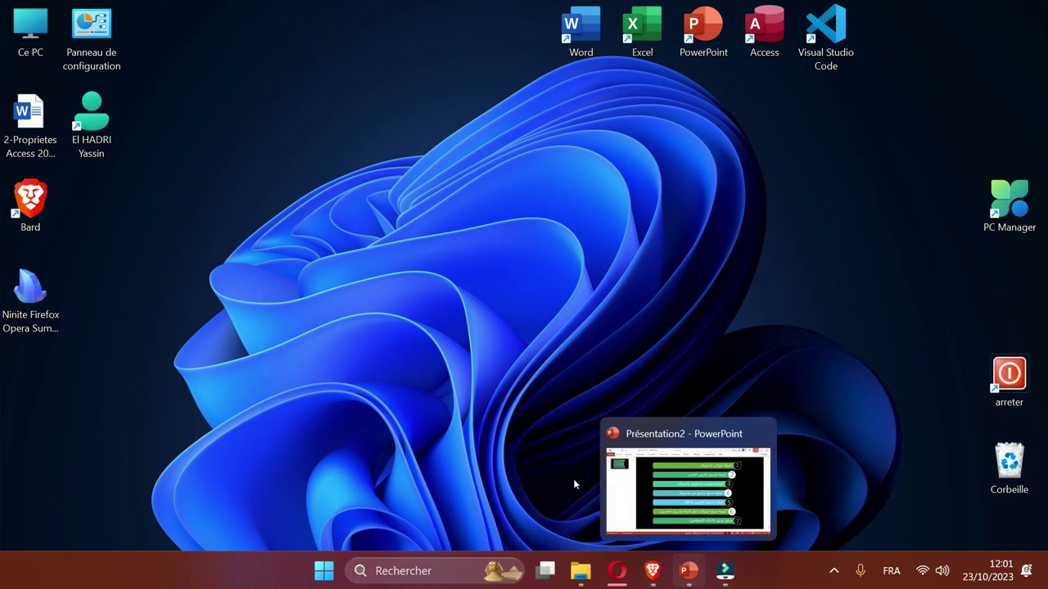
key(Return)
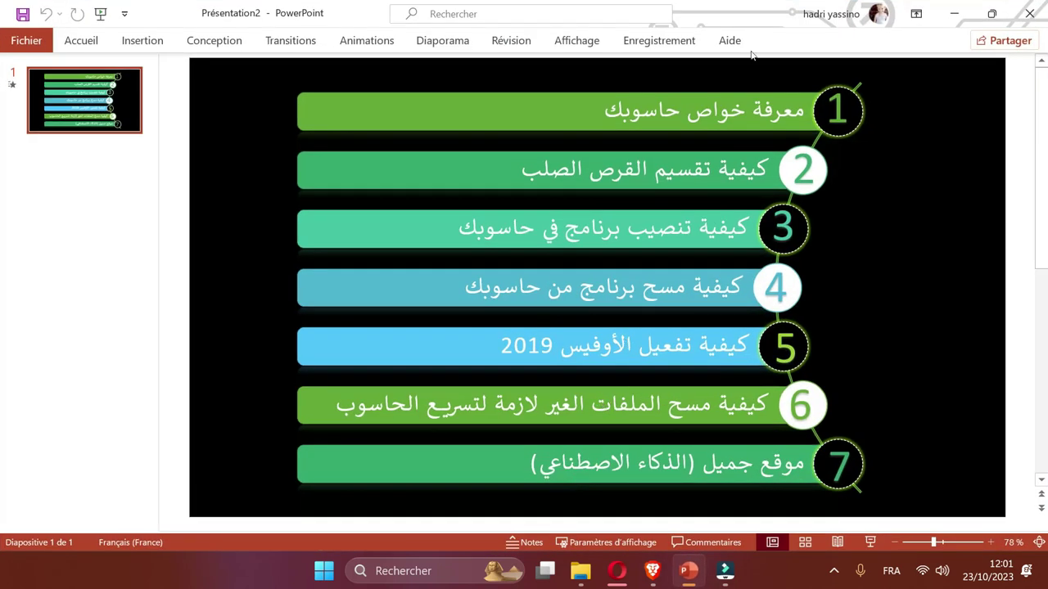
key(super+d)
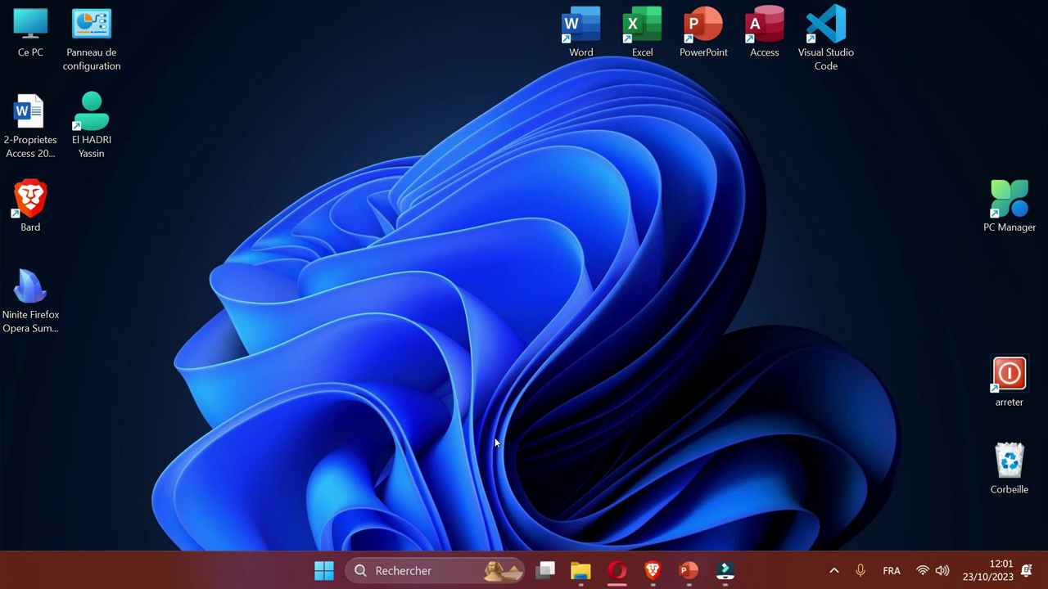
Launch Word and Excel from their desktop shortcuts and maximize both windows.
key(w)
key(Return)
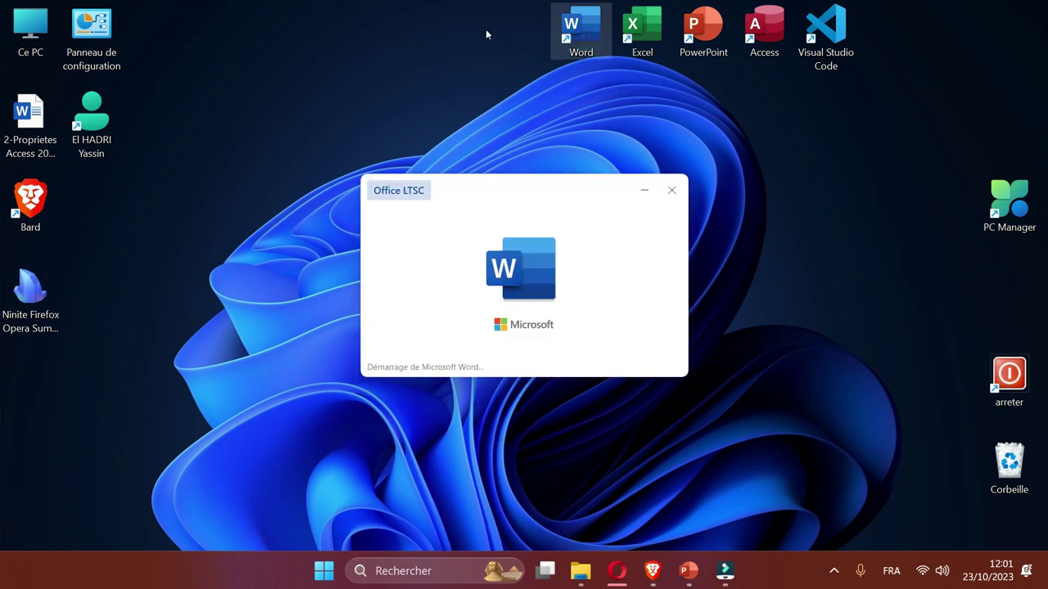
key(e)
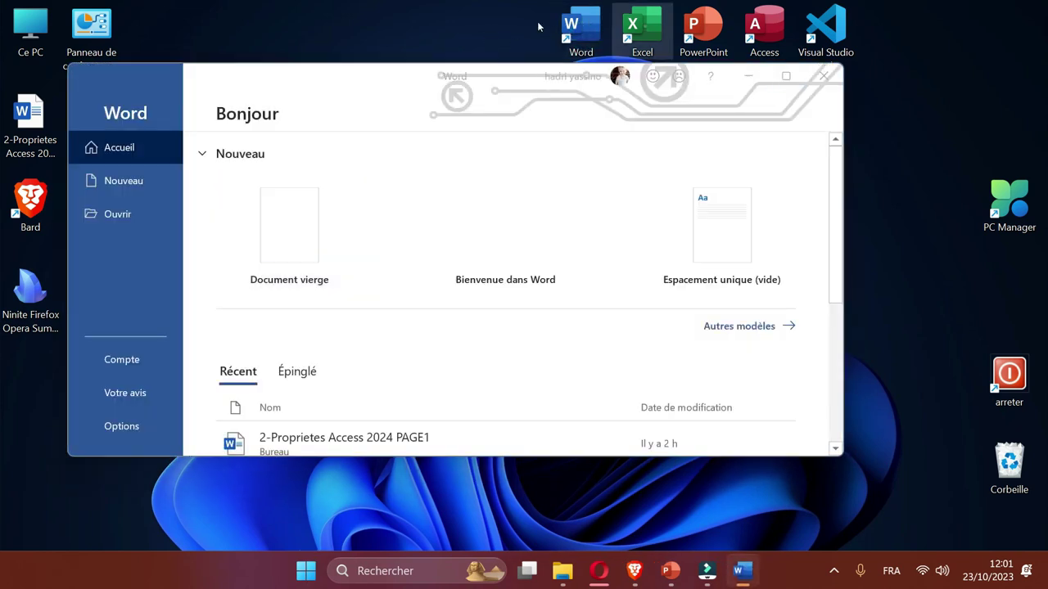
key(Return)
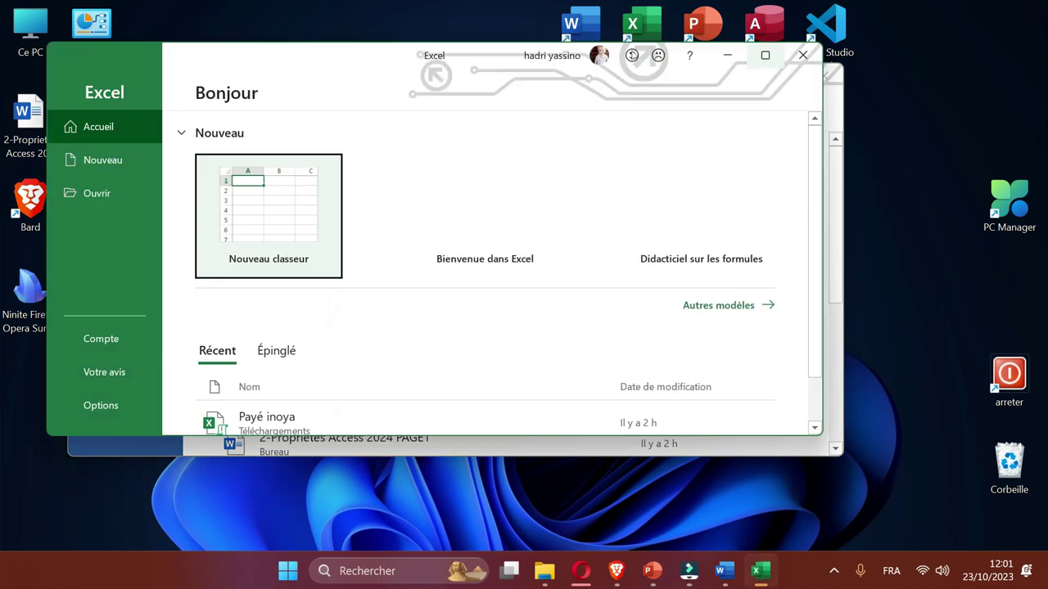
click(765, 55)
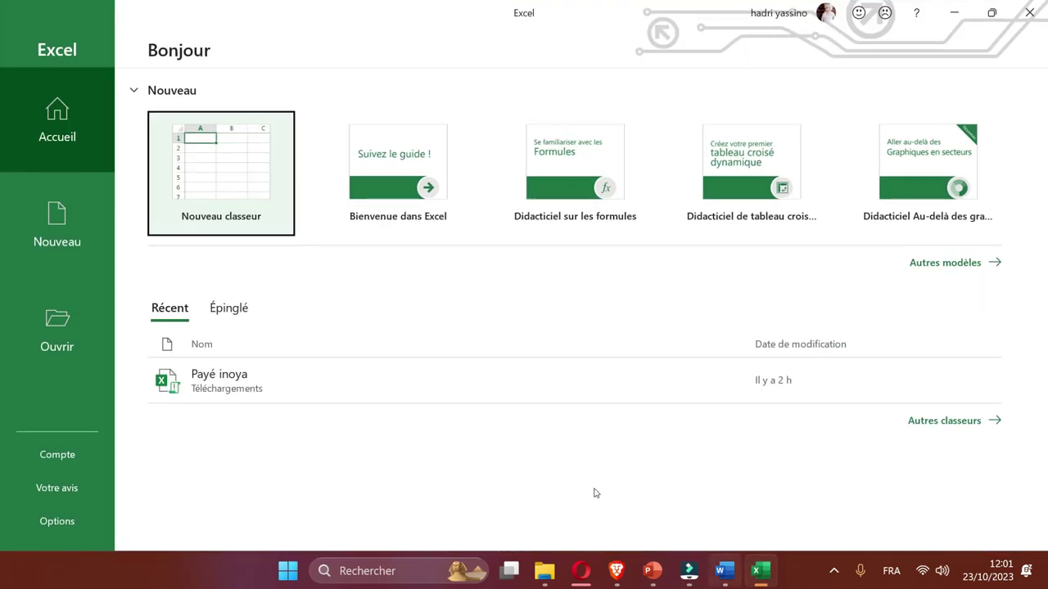
key(alt+Tab)
click(786, 76)
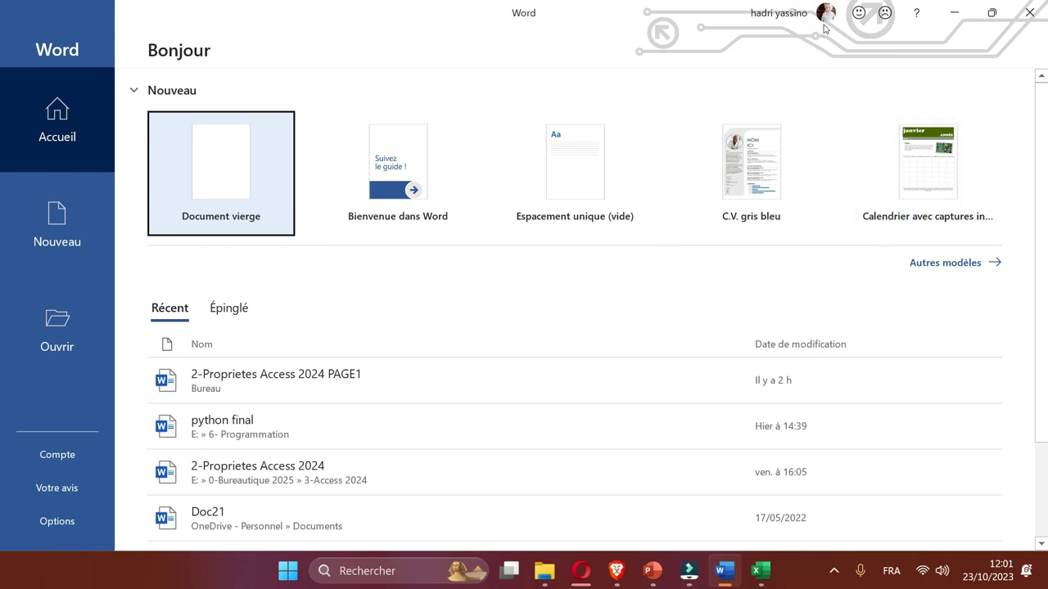
Snap Word right and Excel left, opening a blank workbook and blank document.
key(super+z)
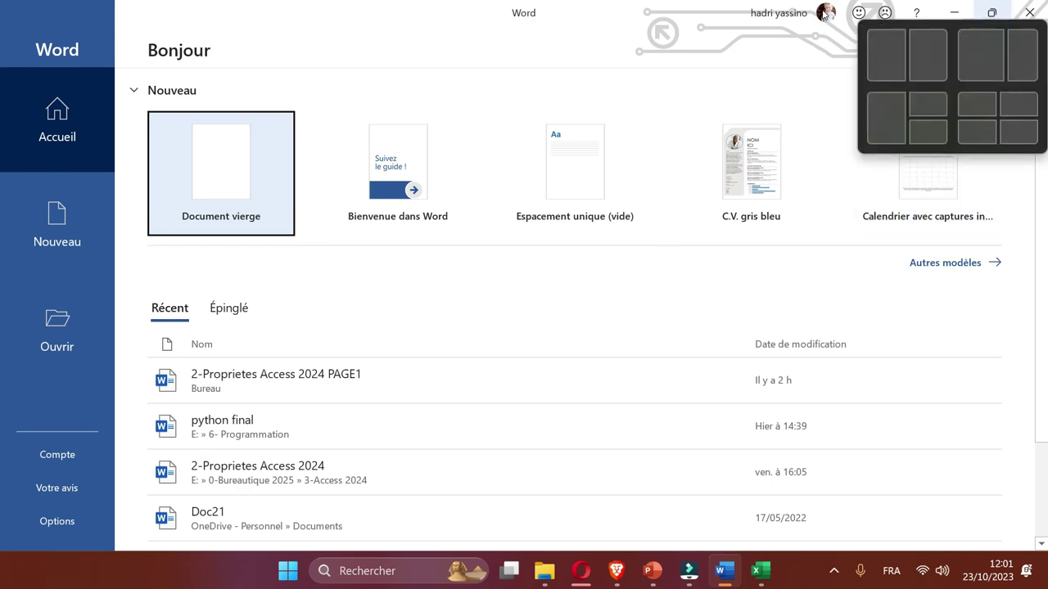
key(Right)
key(Right)
key(Return)
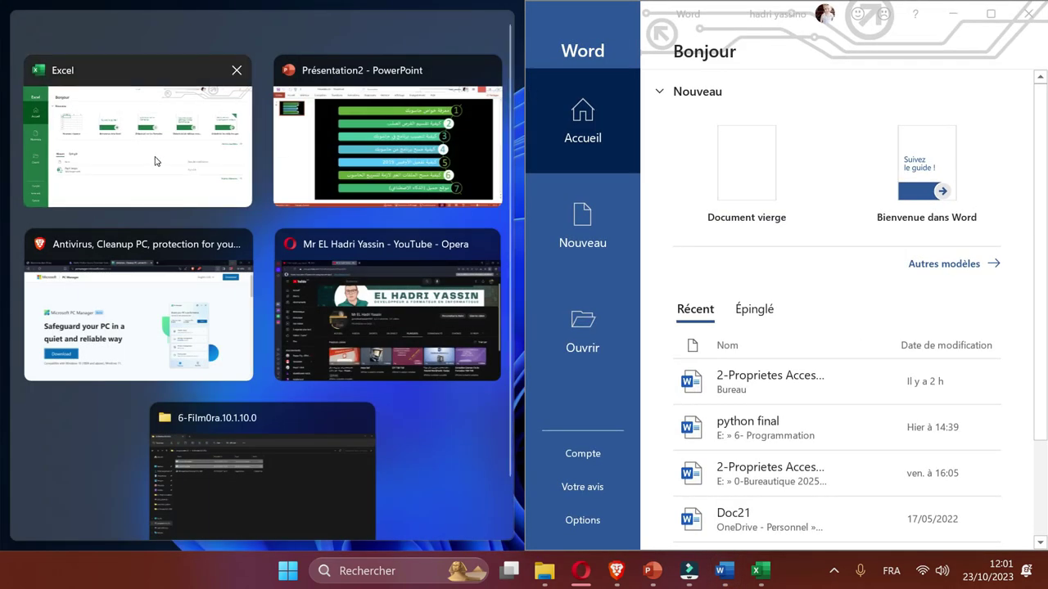
click(127, 116)
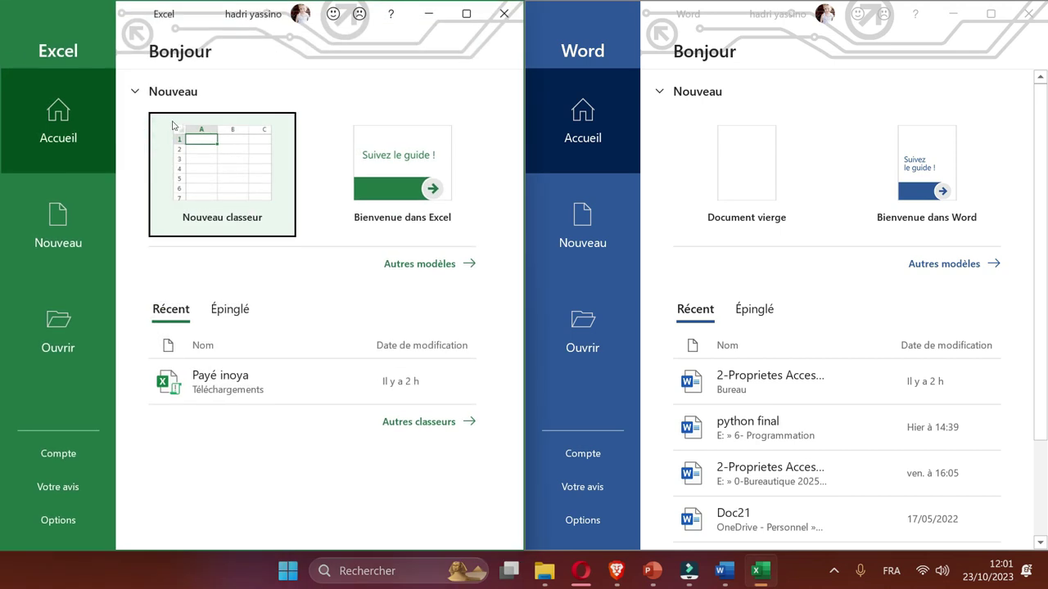
click(178, 125)
click(763, 154)
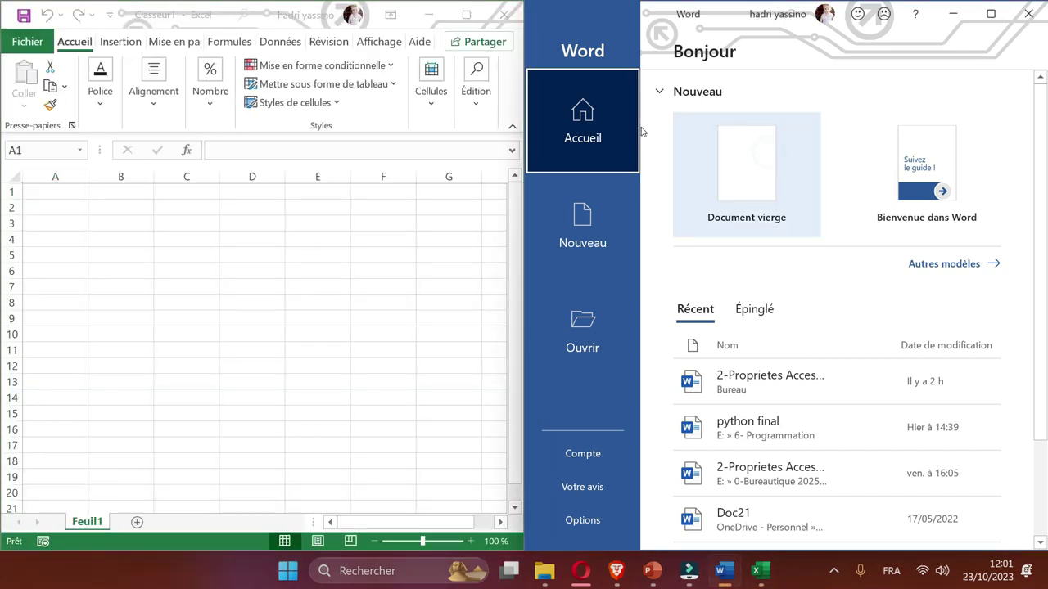
Type sample text, then close Excel and Word without saving (Ne pas enregistrer).
text(hghghhgh)
click(172, 217)
text(hgh)
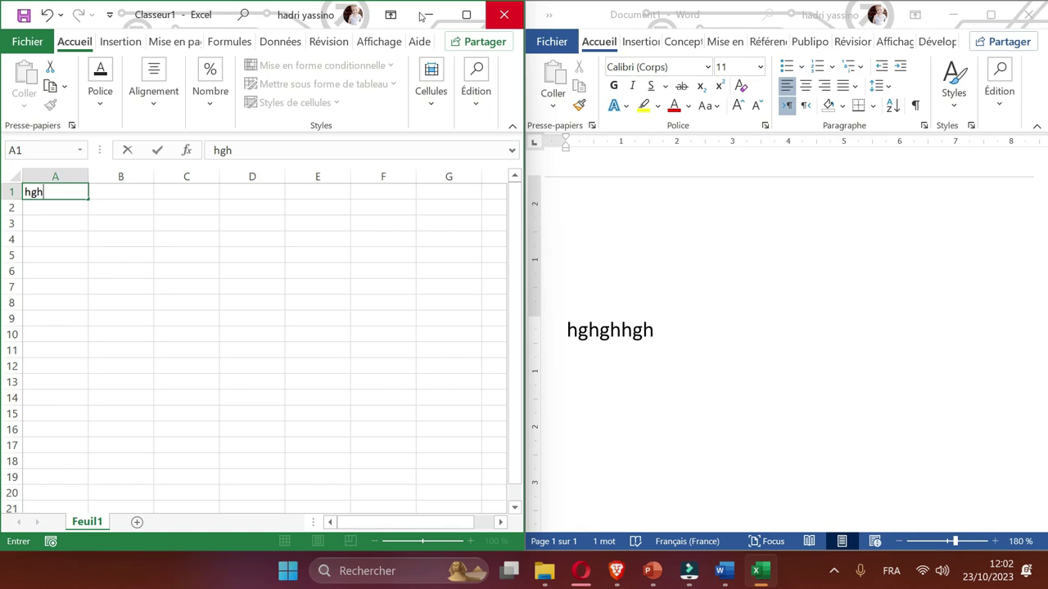
click(503, 14)
click(524, 309)
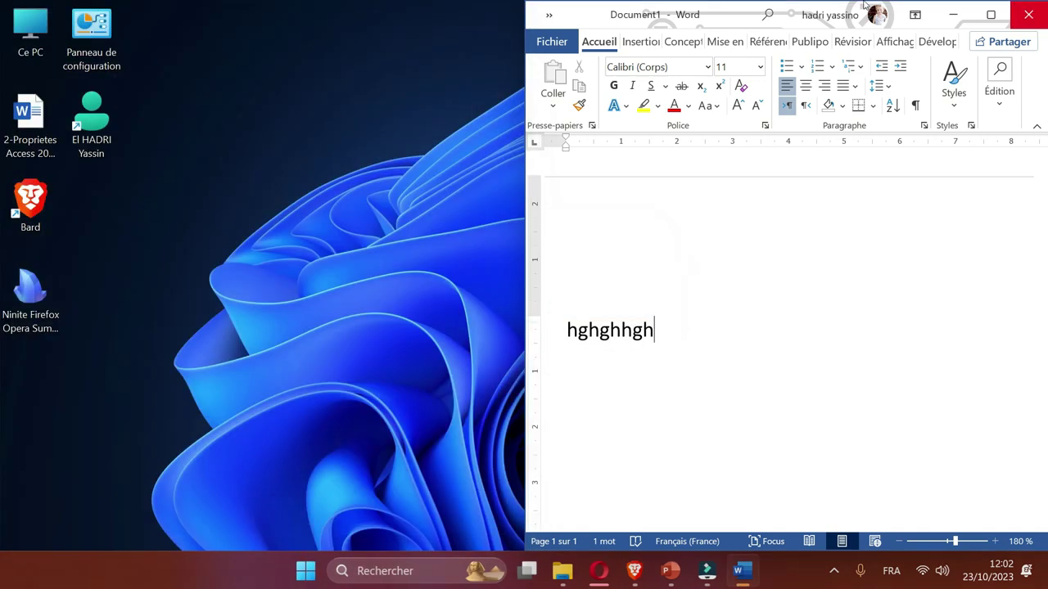
click(1029, 14)
key(Return)
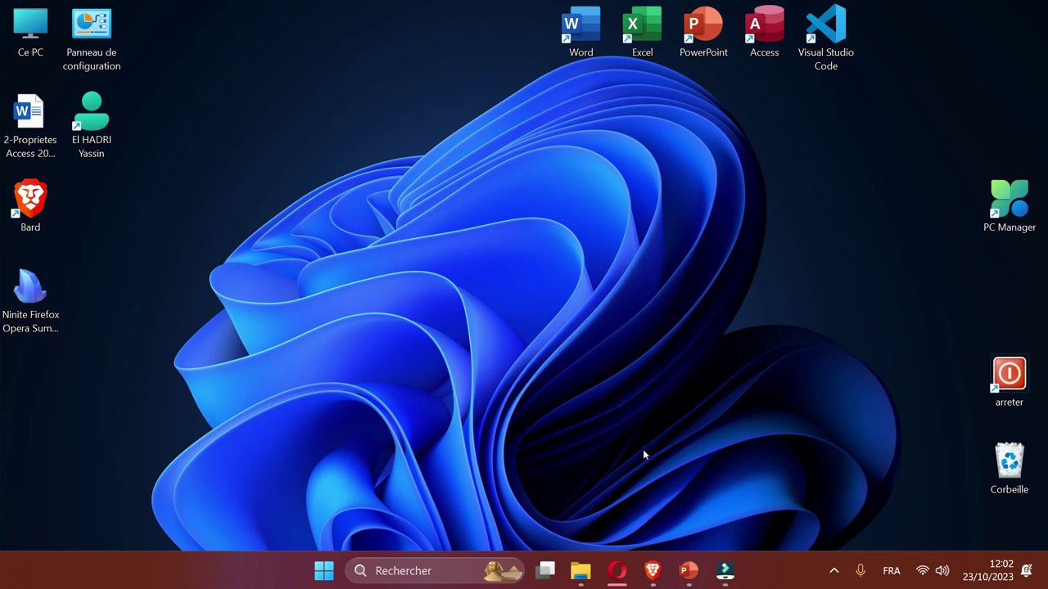
Open Personalization settings from the desktop's shortcut menu.
key(shift+F10)
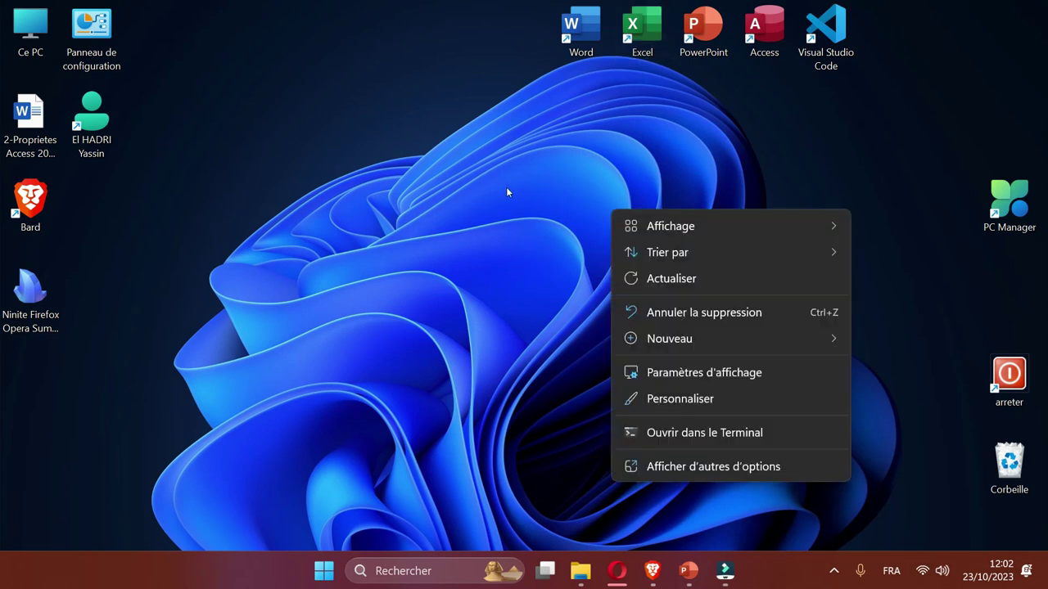
key(Down)
key(Return)
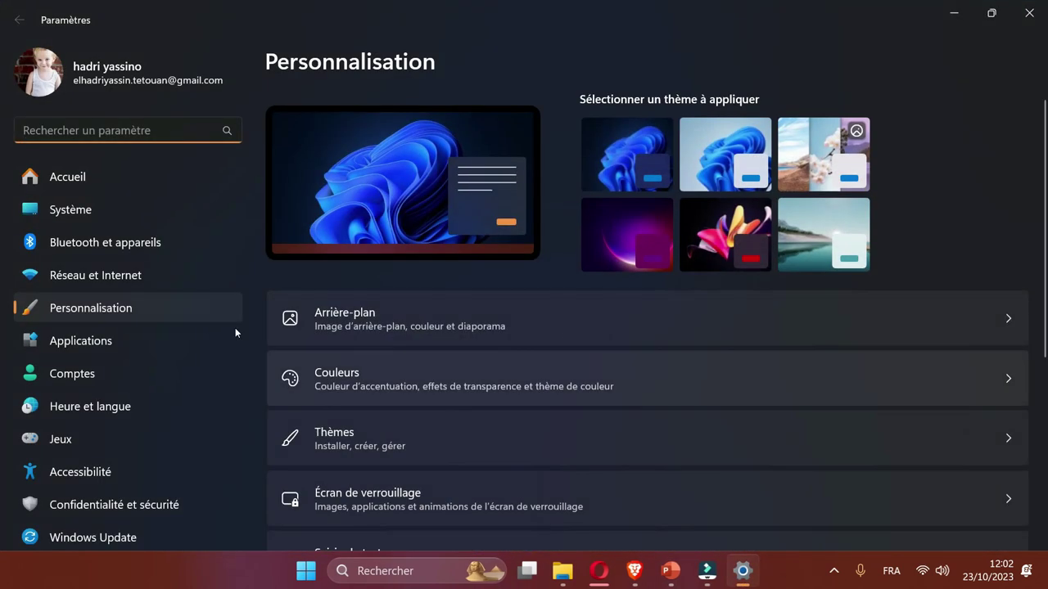
Apply the Or jaune accent colour on the Couleurs page, then close Settings.
key(Down)
key(Return)
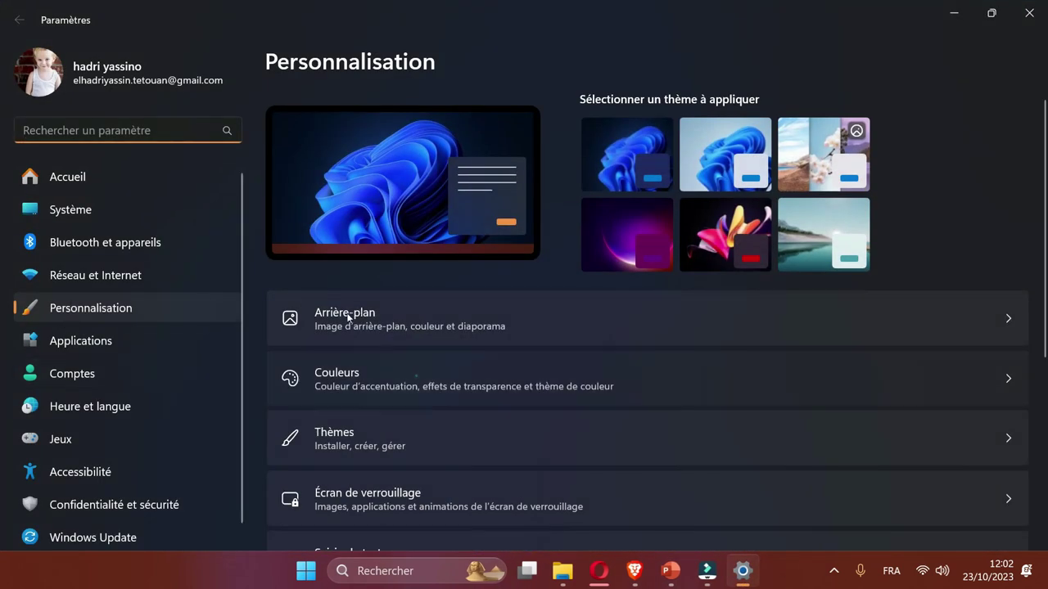
scroll(517, 293, down, 3)
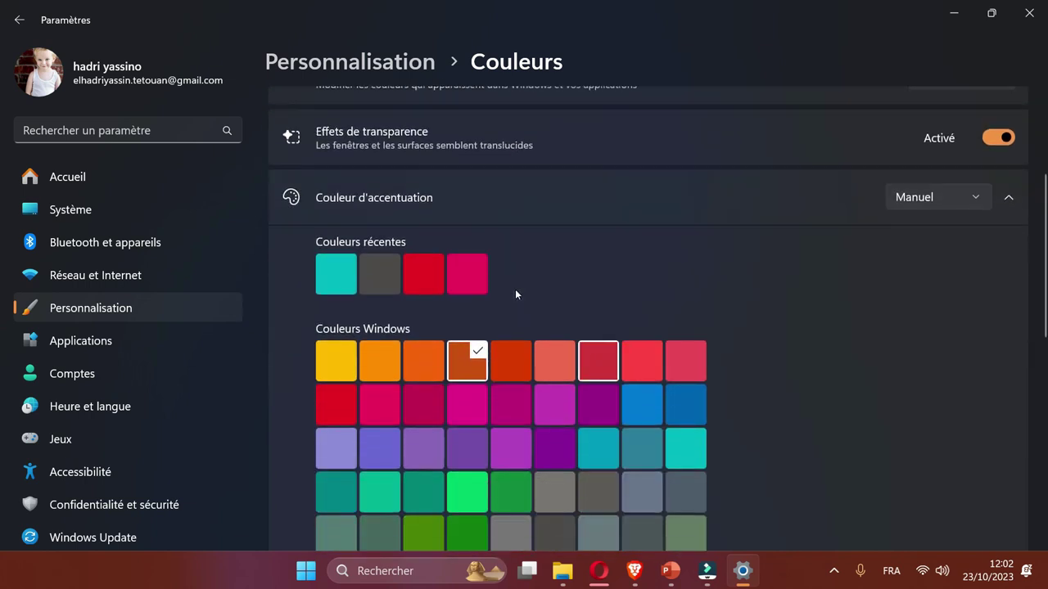
key(Up)
key(Left)
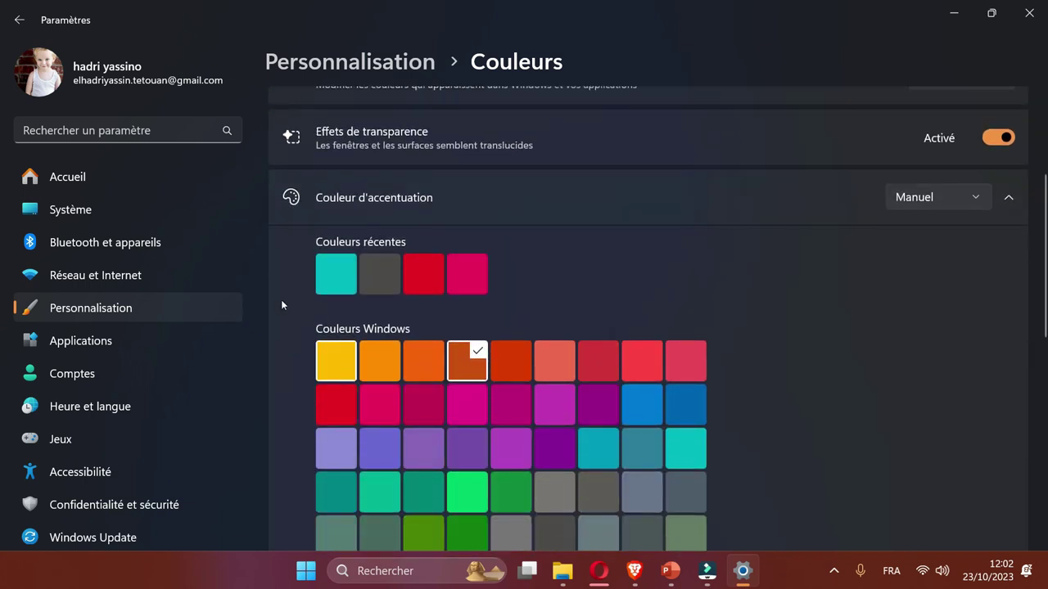
key(Return)
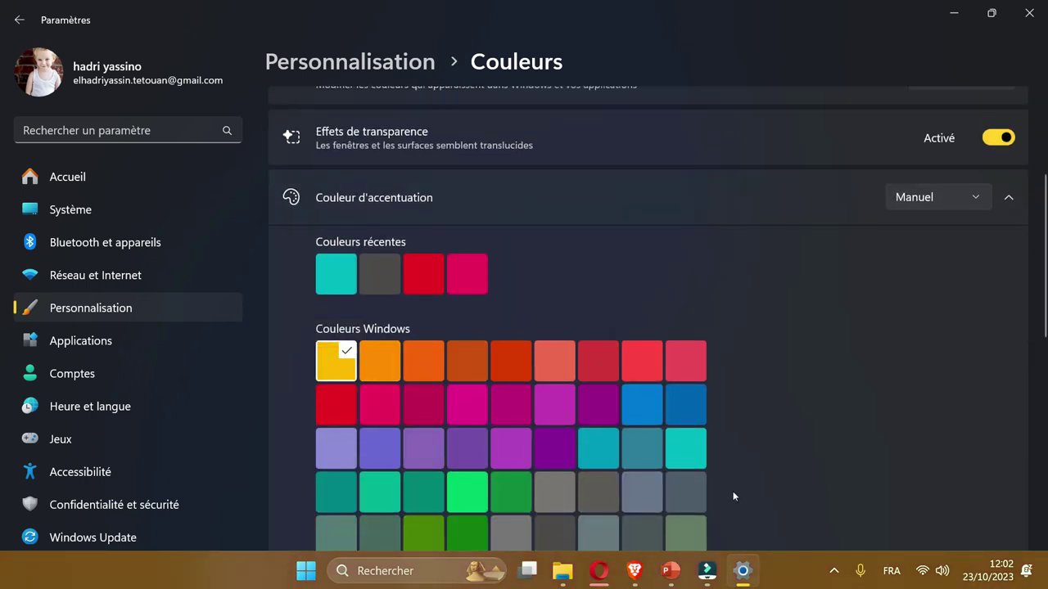
scroll(731, 307, down, 6)
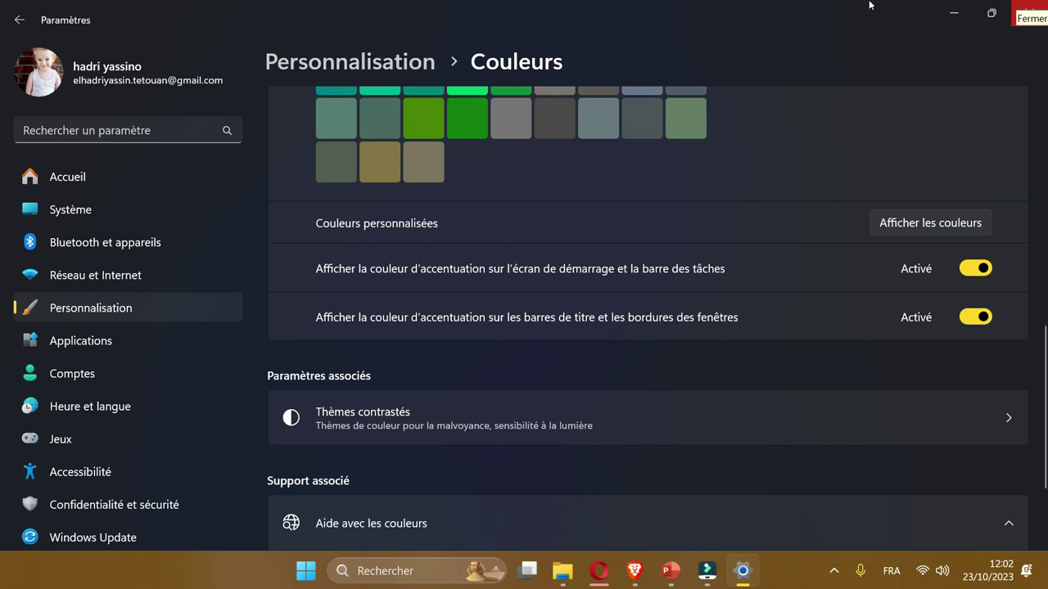
key(alt+F4)
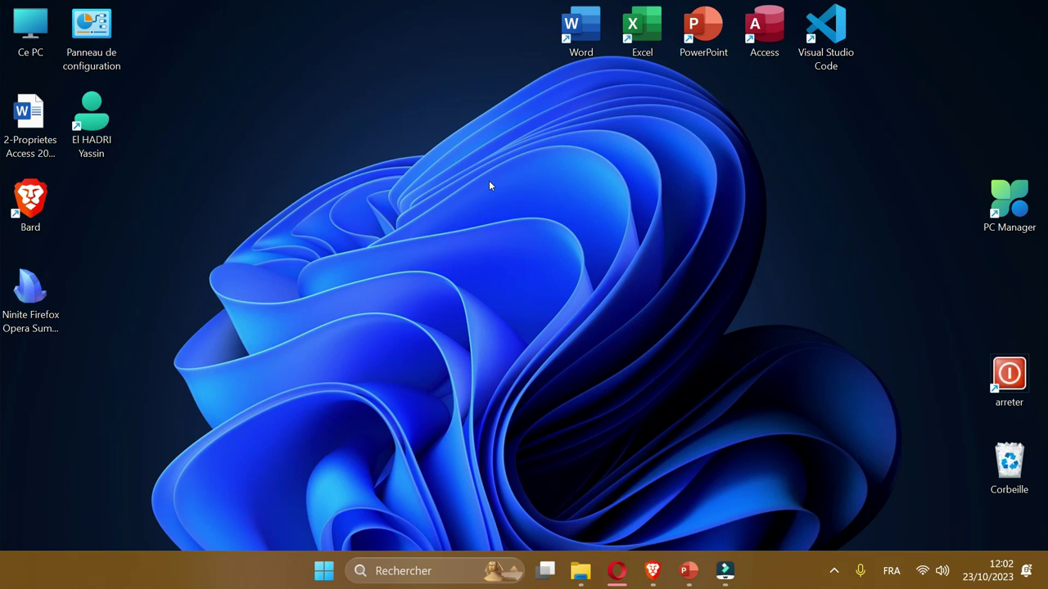
key(super)
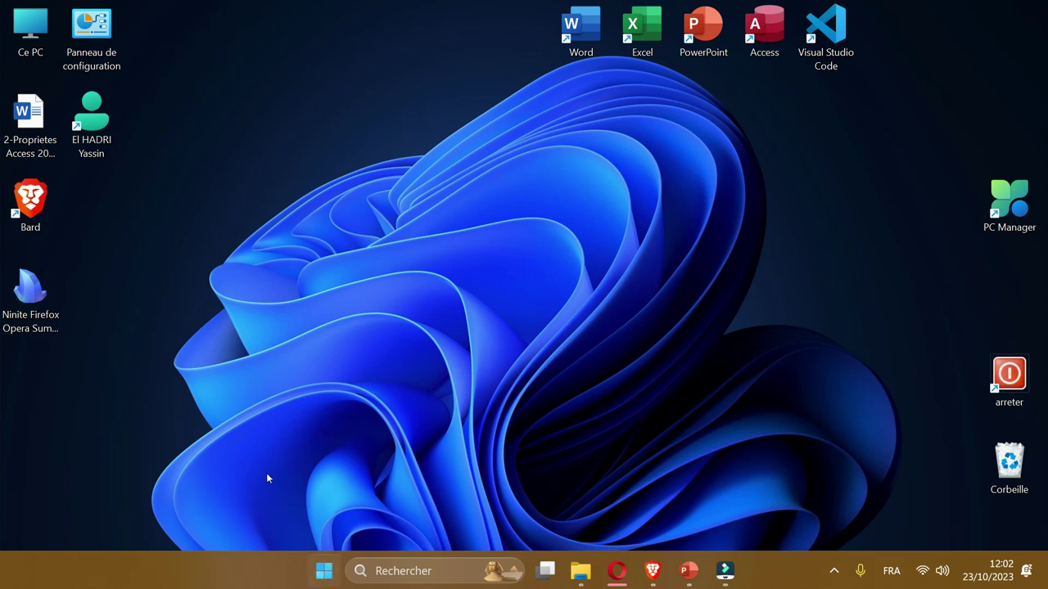
text(alarme)
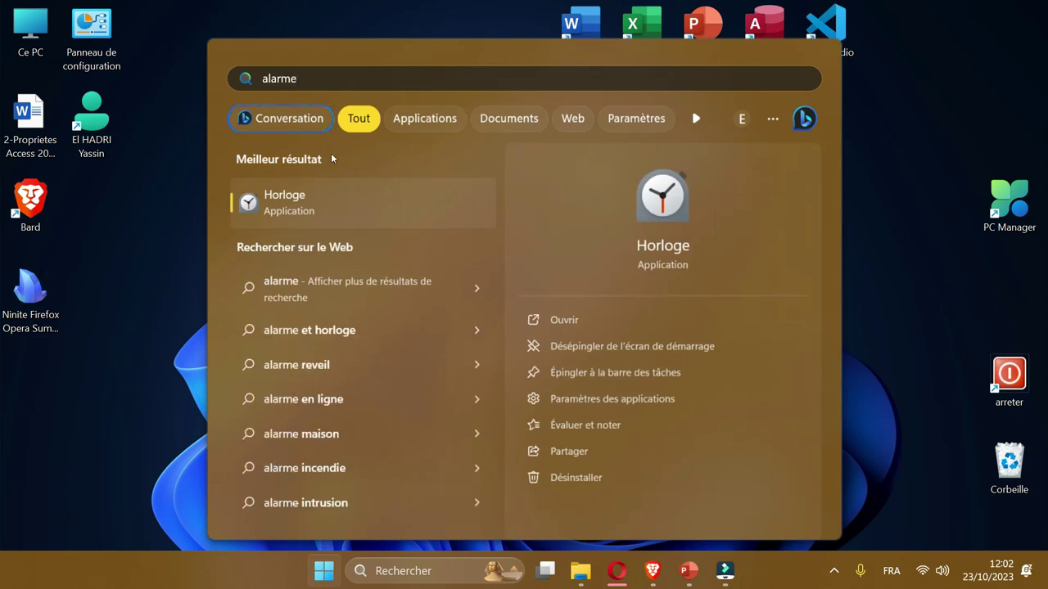
click(398, 185)
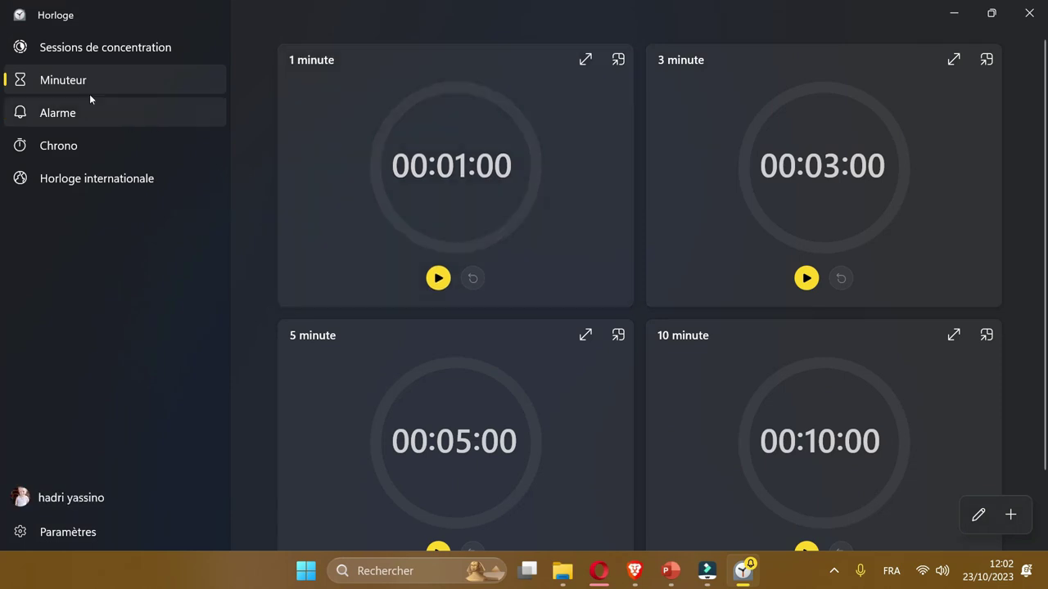
click(90, 99)
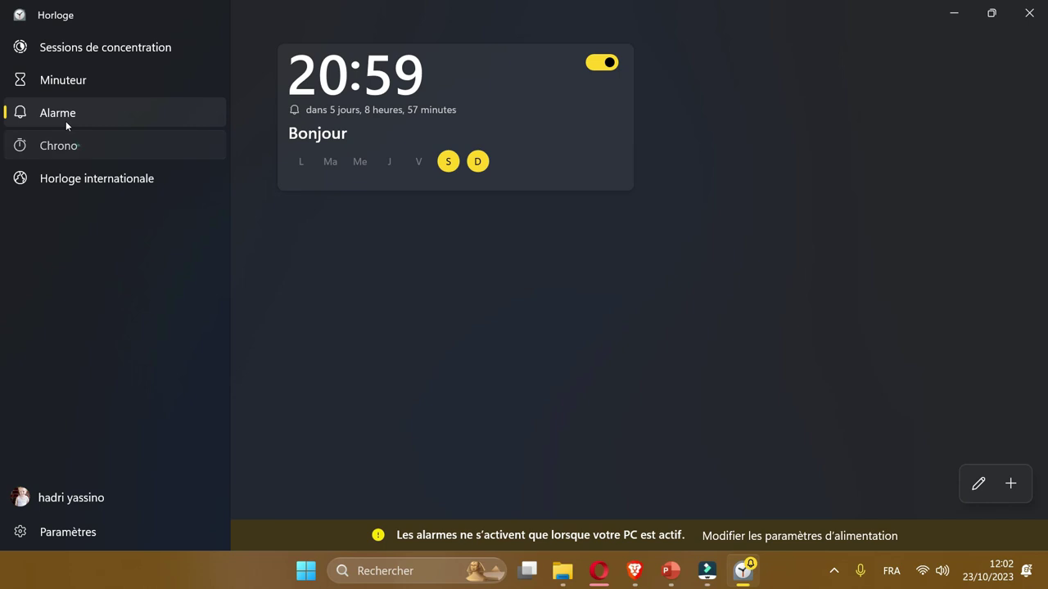
click(63, 141)
key(alt+F4)
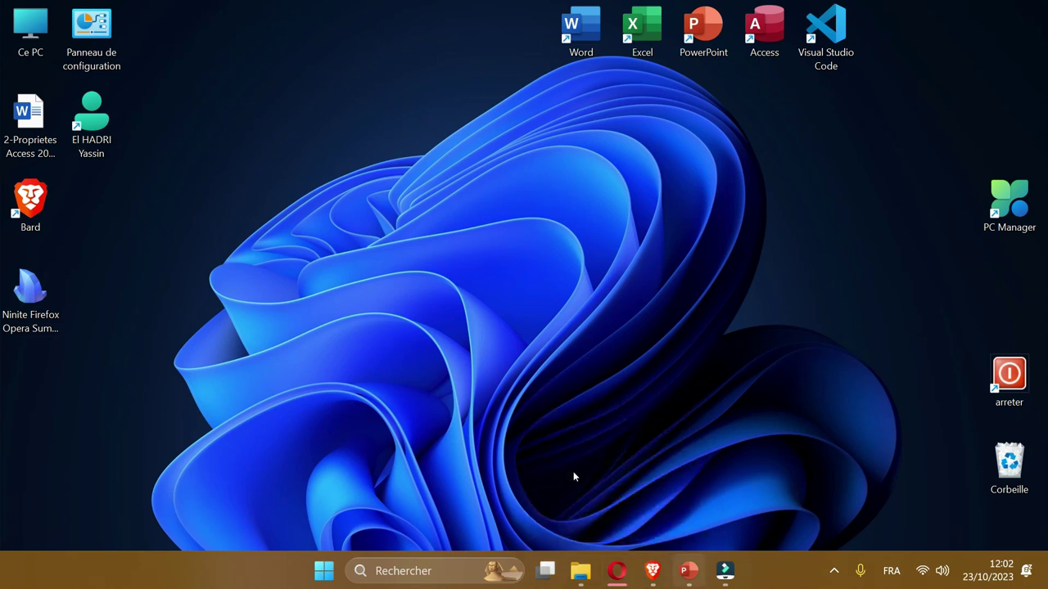
Hide PowerPoint and close Brave, confirming all tabs close.
key(alt+Tab)
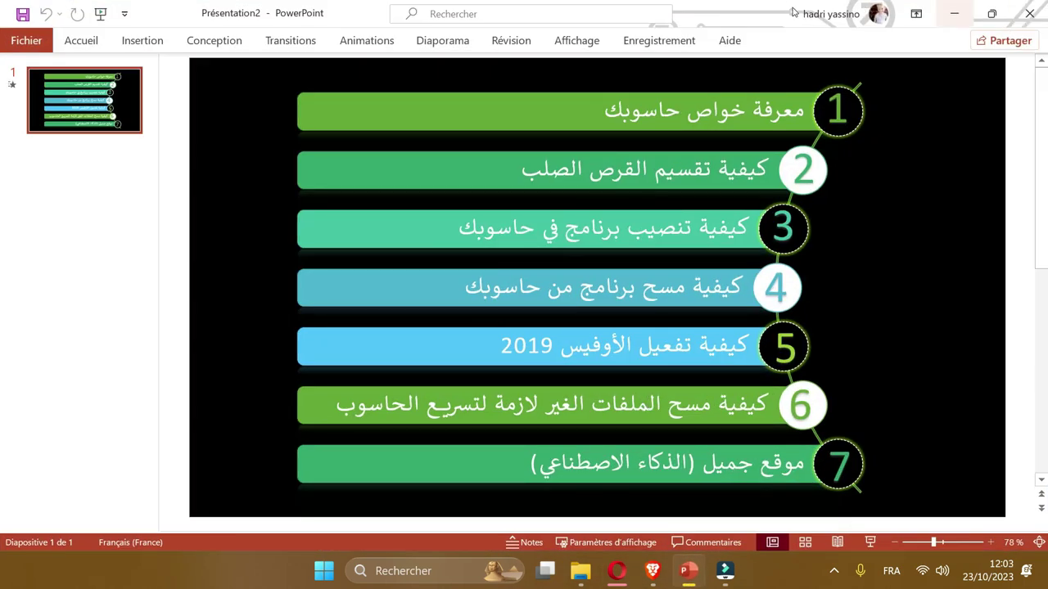
key(super+d)
key(super+3)
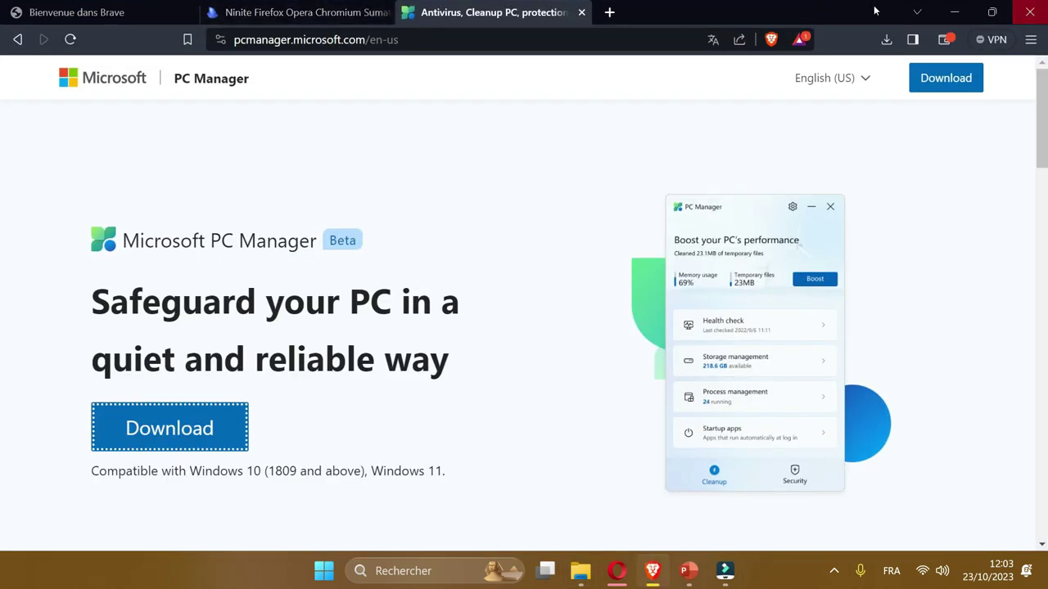
click(1030, 12)
key(Return)
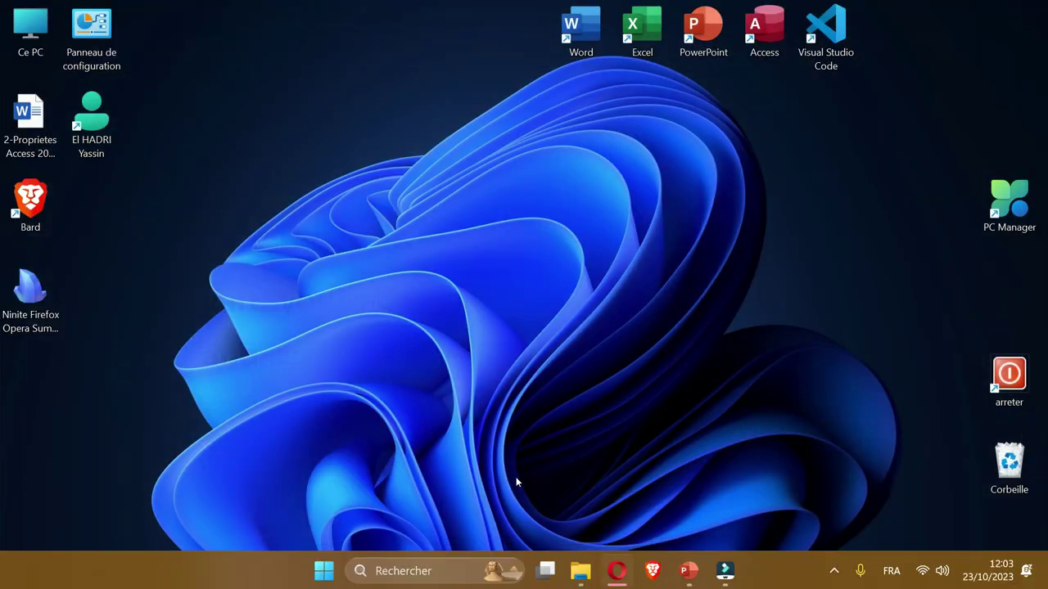
Load bard.google.com in a new Opera tab.
key(super+2)
click(215, 15)
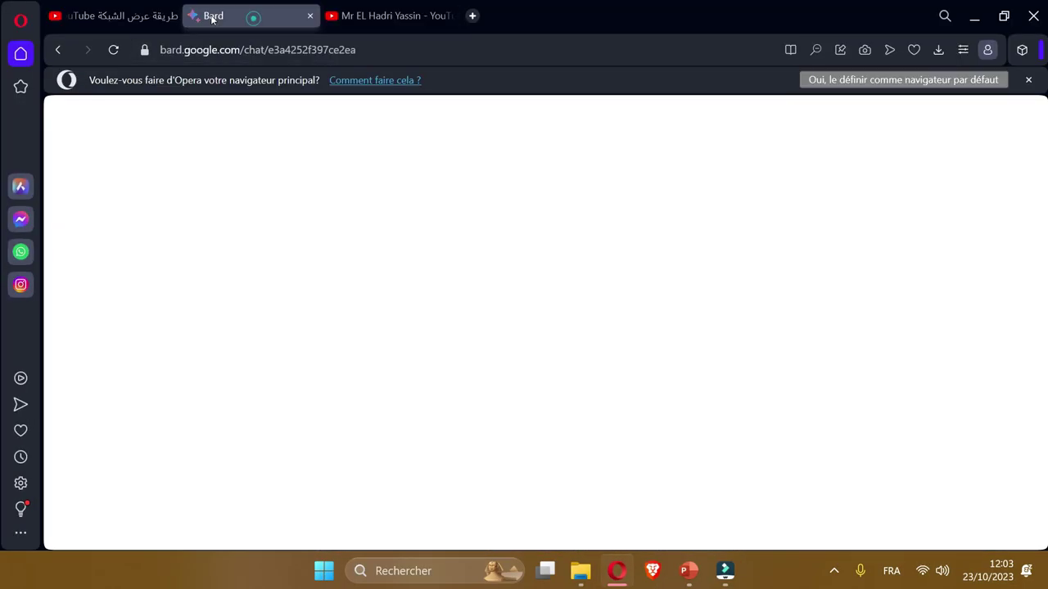
click(472, 15)
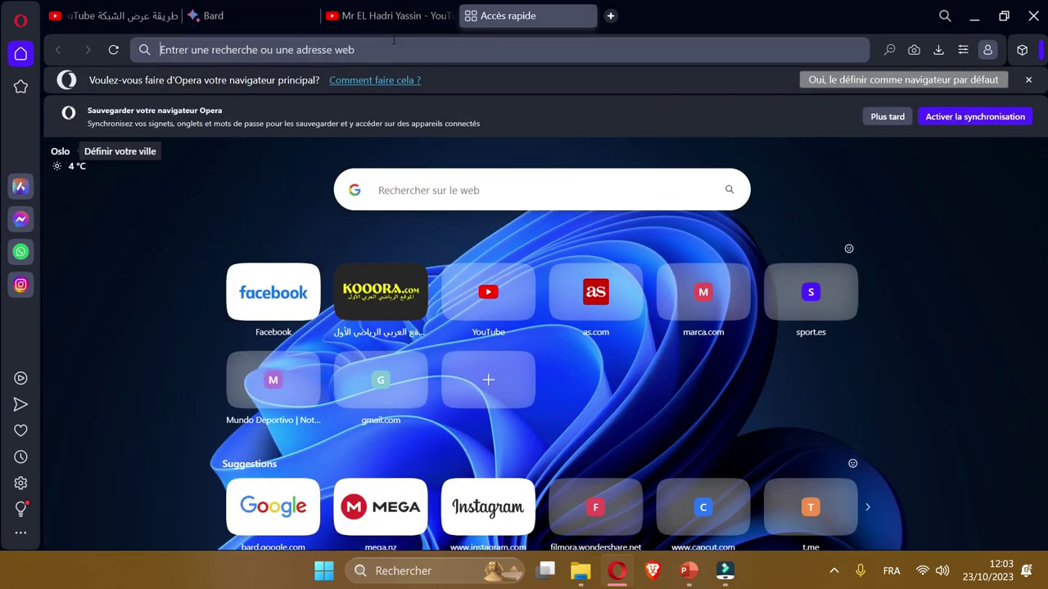
text(bard.google)
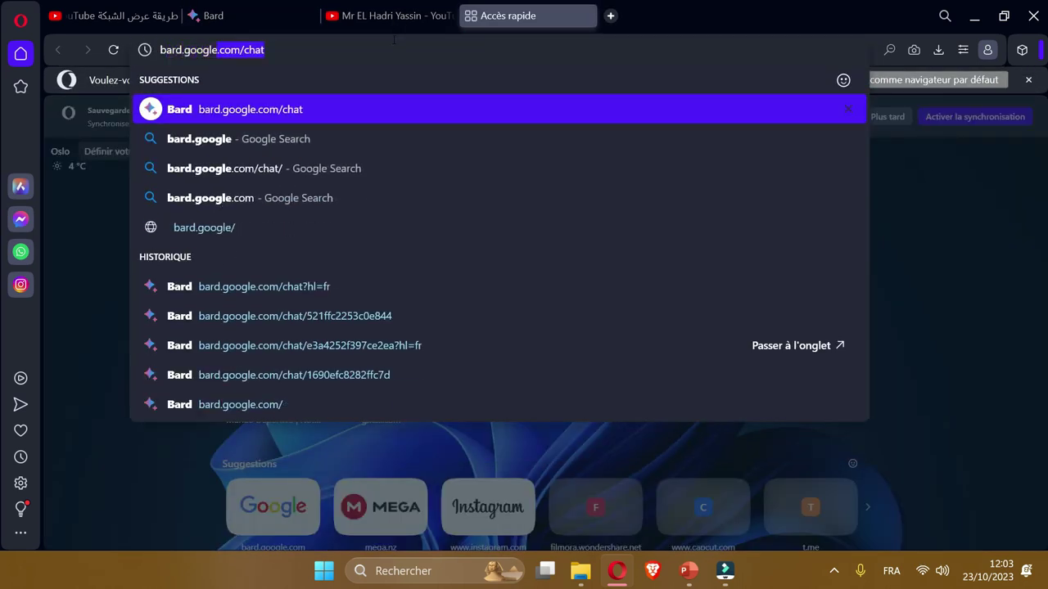
key(Return)
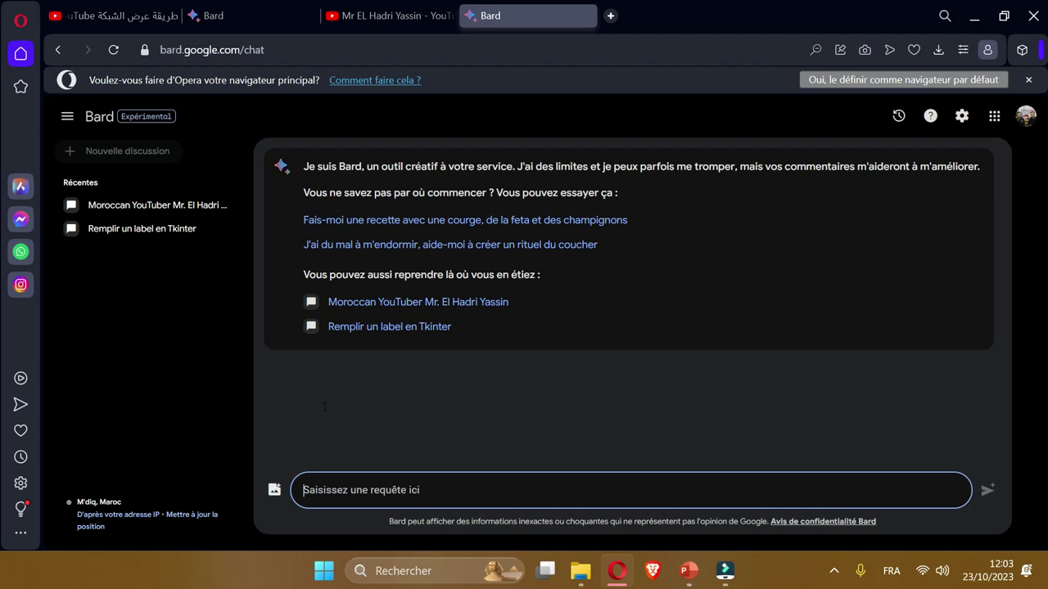
Ask Bard about a named person from Tétouan, then 'meteo de tetouan' for the forecast.
text(Mr )
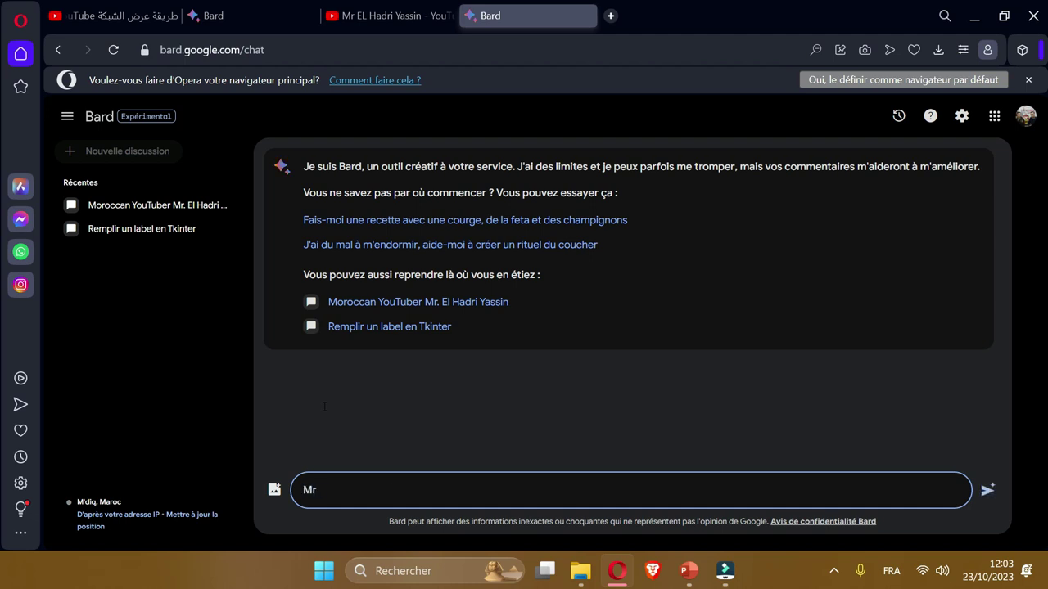
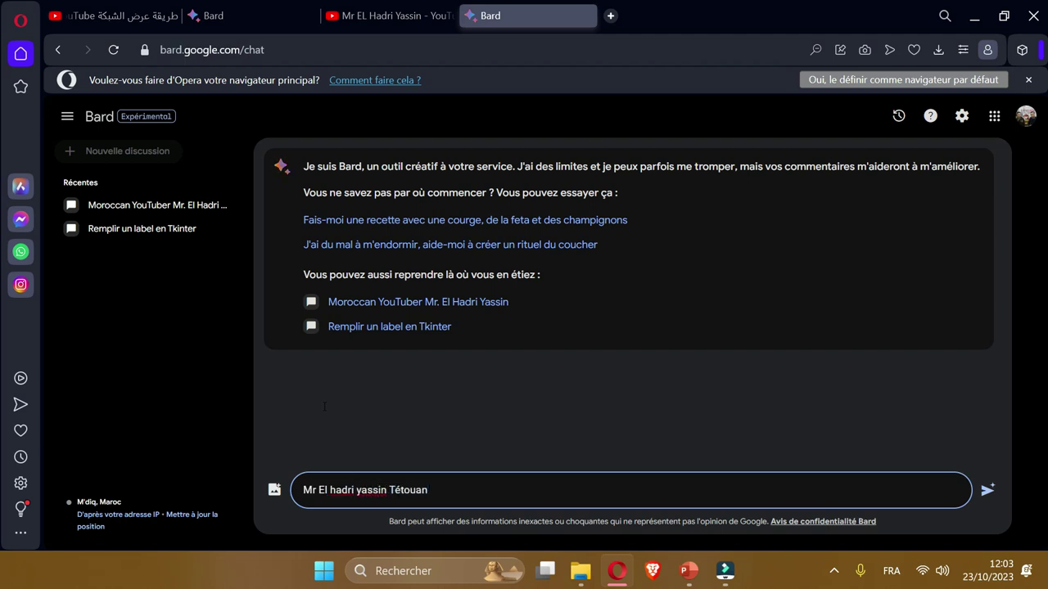
key(Return)
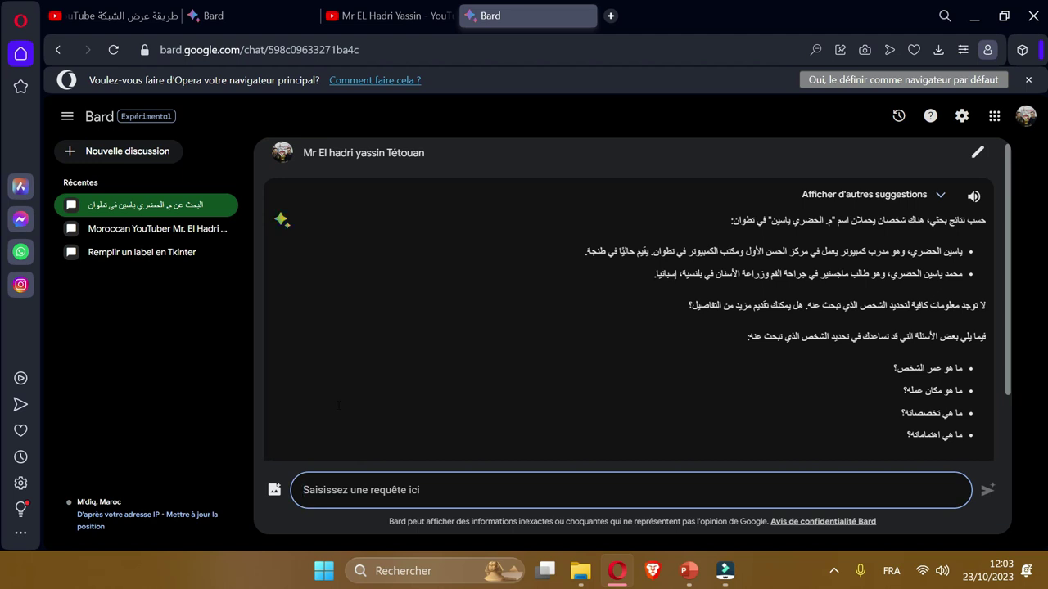
text(meteo d)
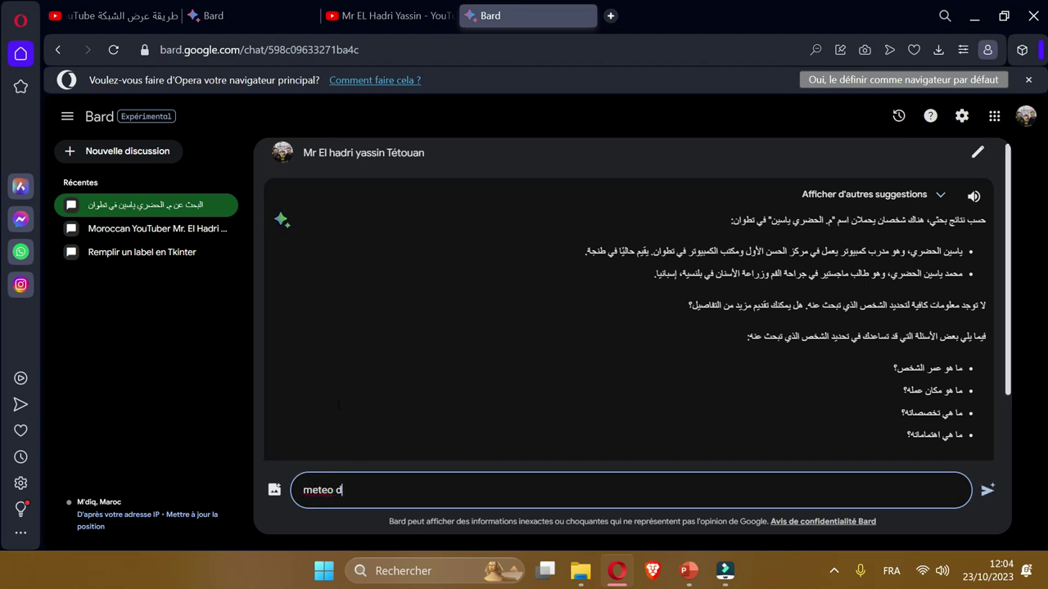
text(e tetouan)
key(Return)
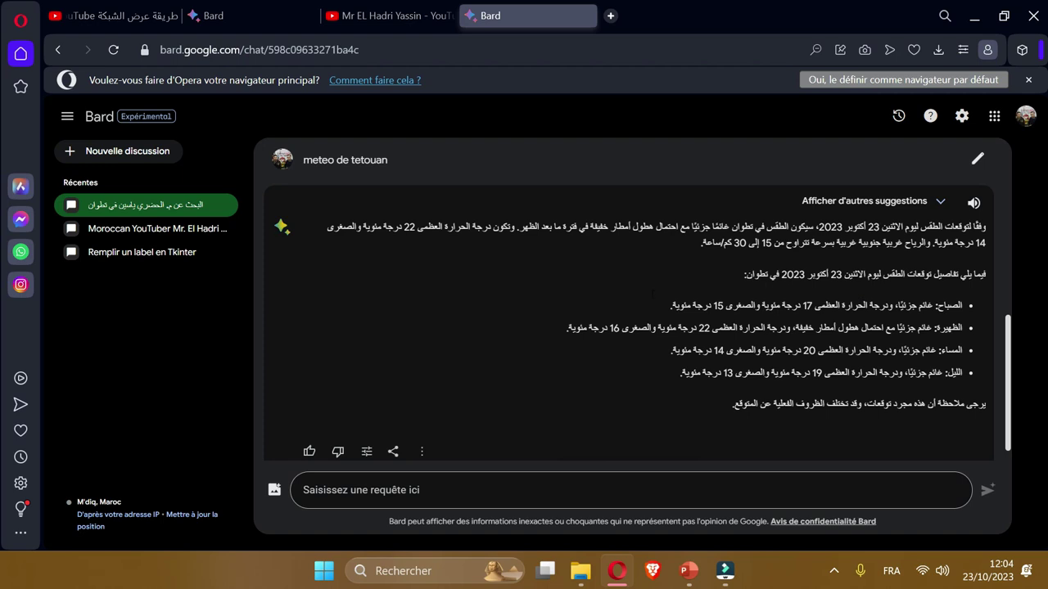
Ask Bard for a Python program solving first-degree equations and read the answer.
click(573, 490)
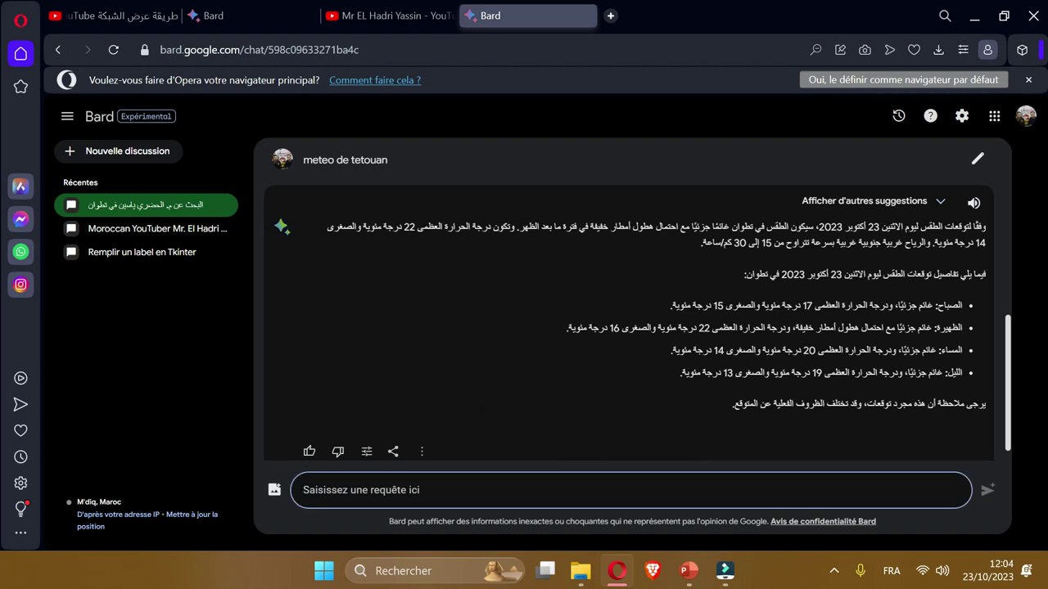
text(Ecrire)
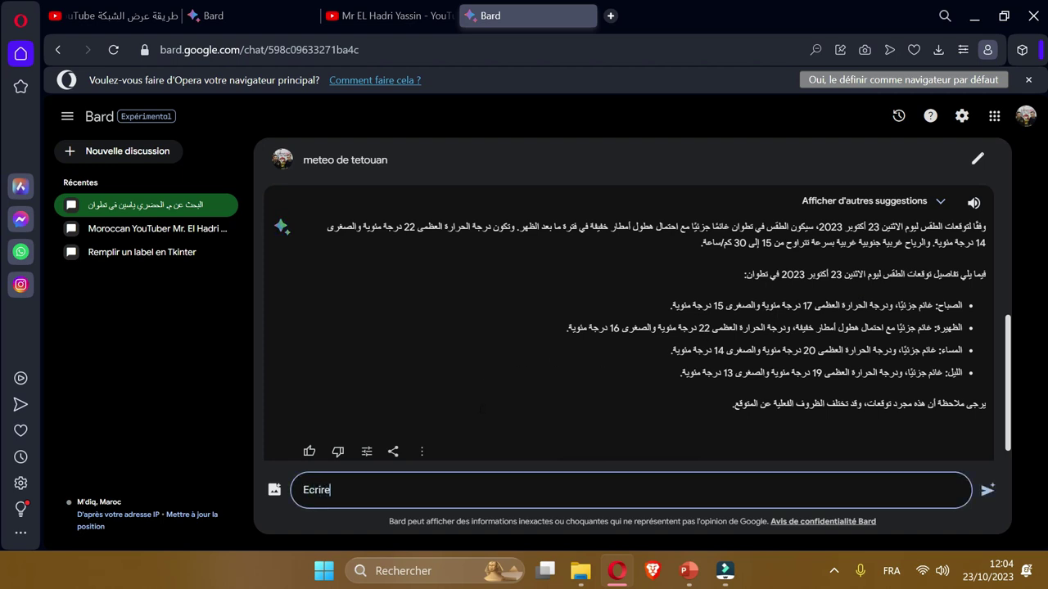
text( Un Programme qui resou)
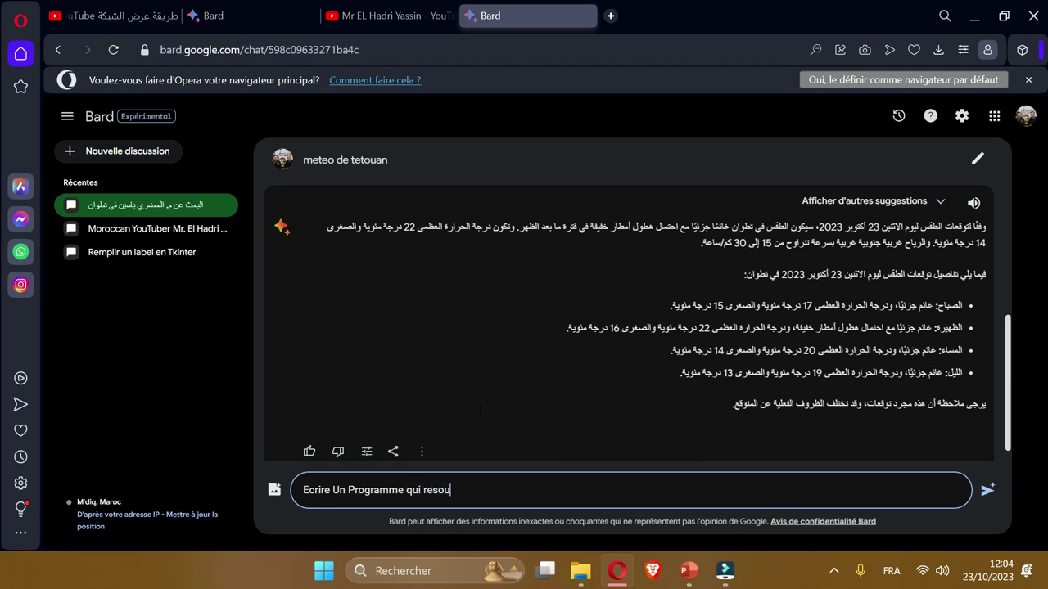
text(dre l'equation de )
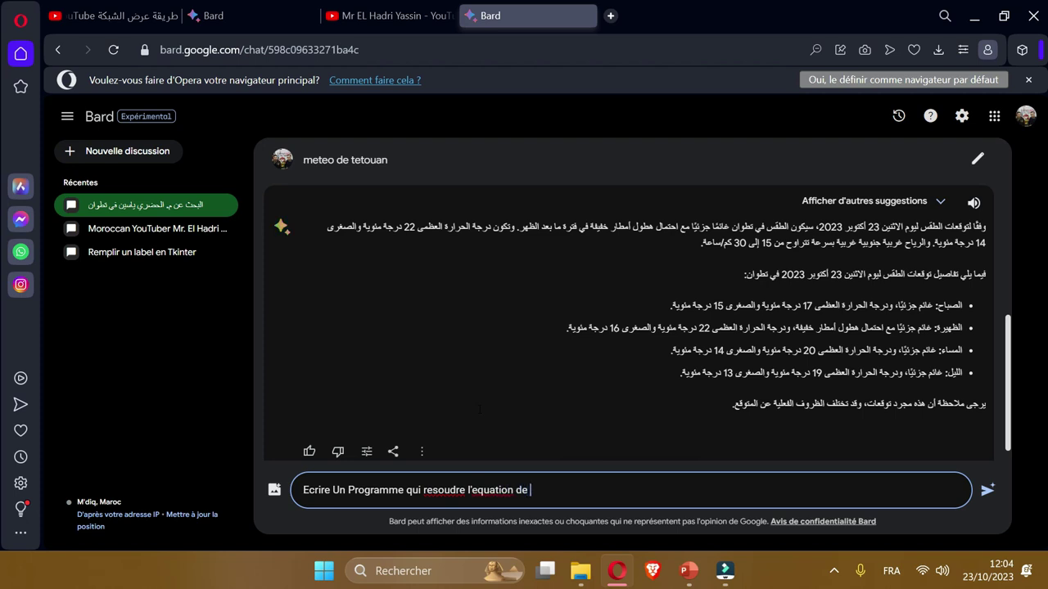
text(1er degre en python)
key(Return)
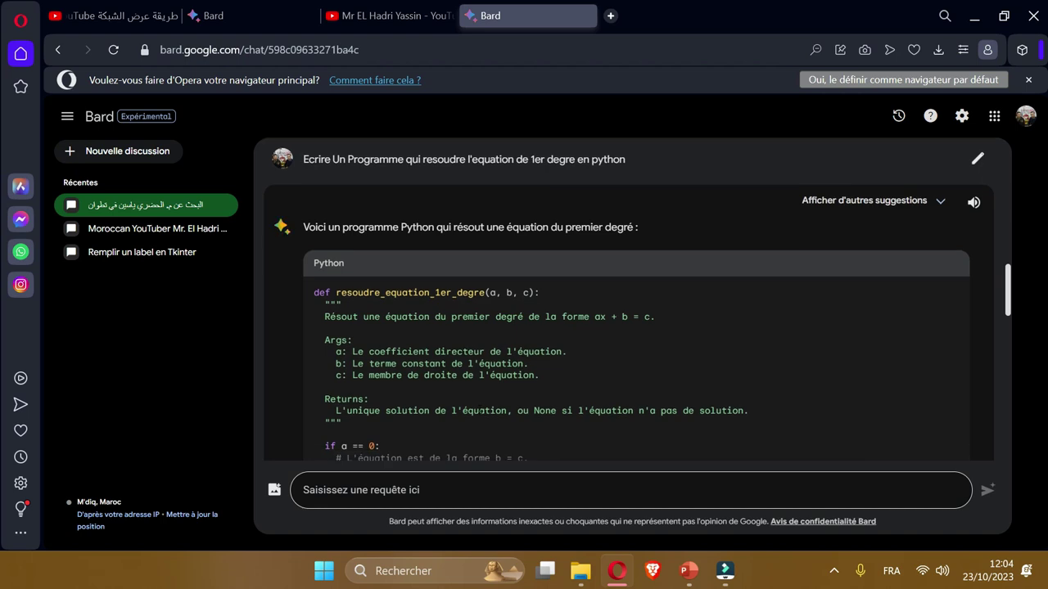
scroll(492, 321, down, 3)
scroll(502, 319, down, 1)
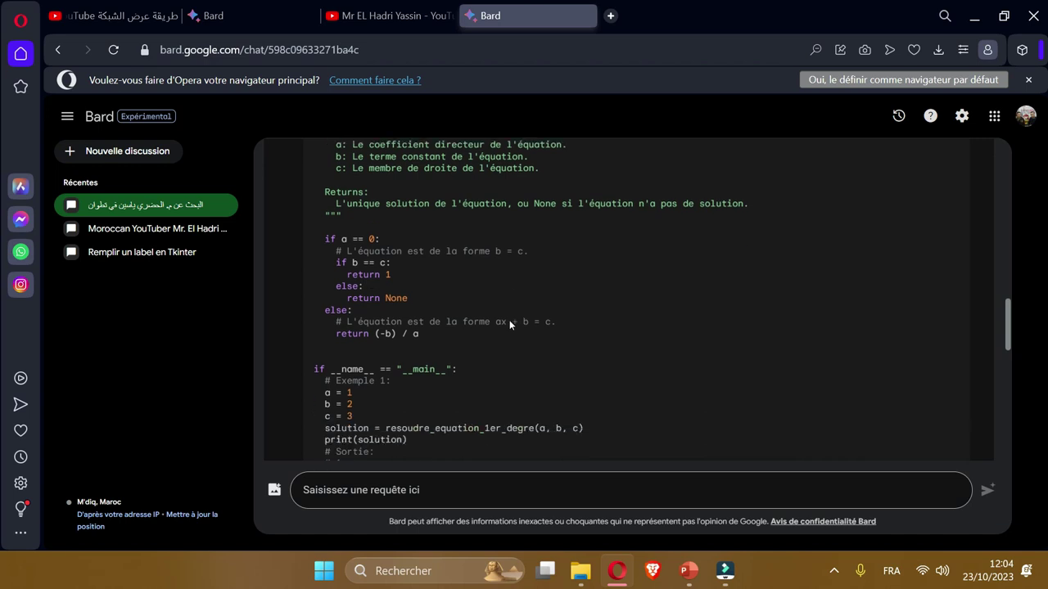
scroll(509, 320, down, 2)
scroll(509, 320, down, 6)
scroll(509, 319, down, 3)
Request 'autre methode' to get the discriminant-based alternative solver.
click(303, 489)
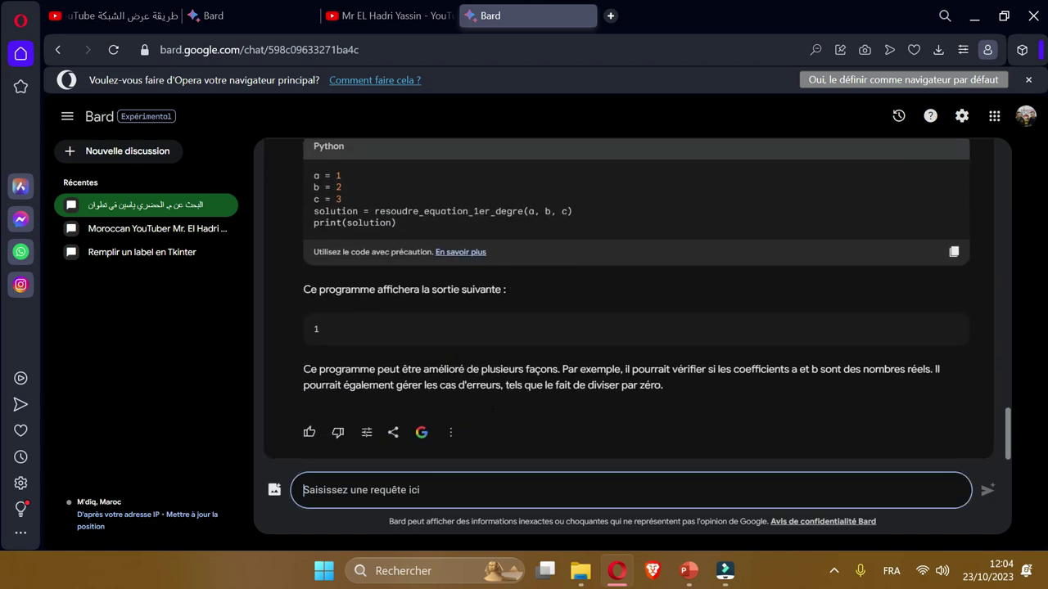
text(au)
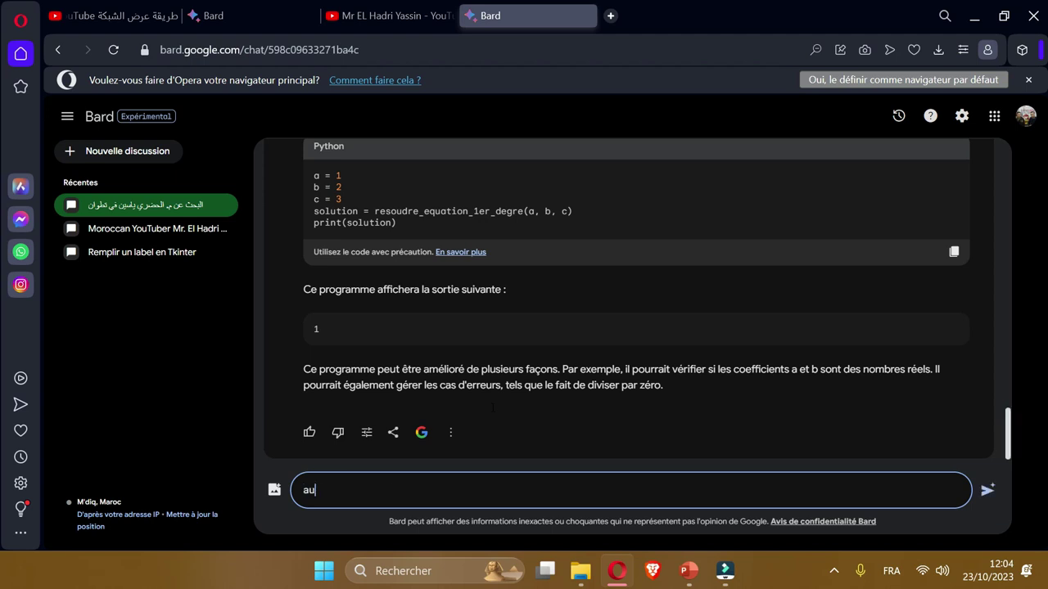
text(tre methode)
key(Return)
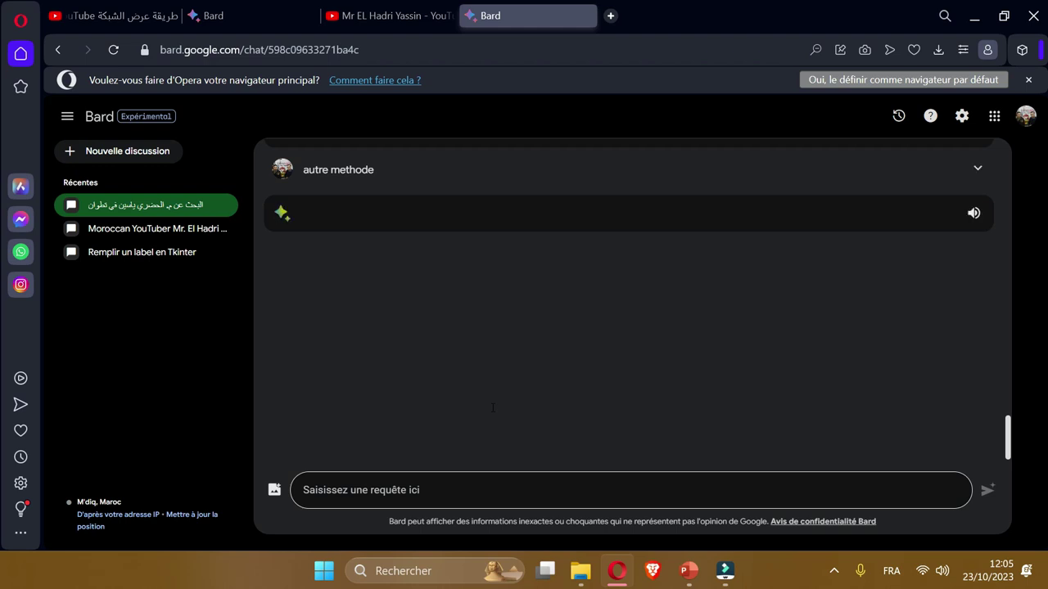
scroll(518, 348, down, 8)
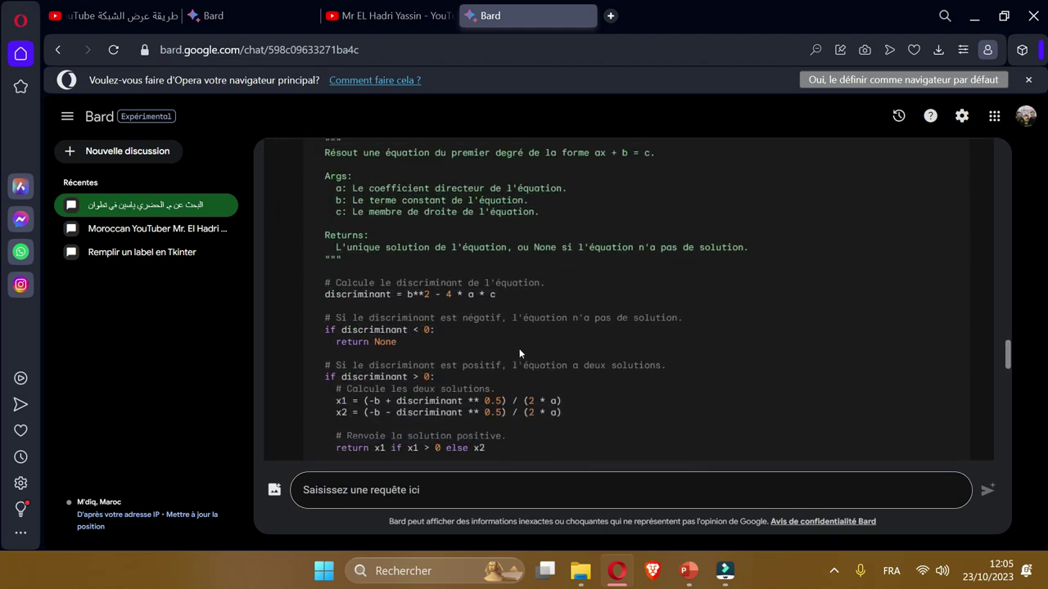
scroll(519, 348, down, 1)
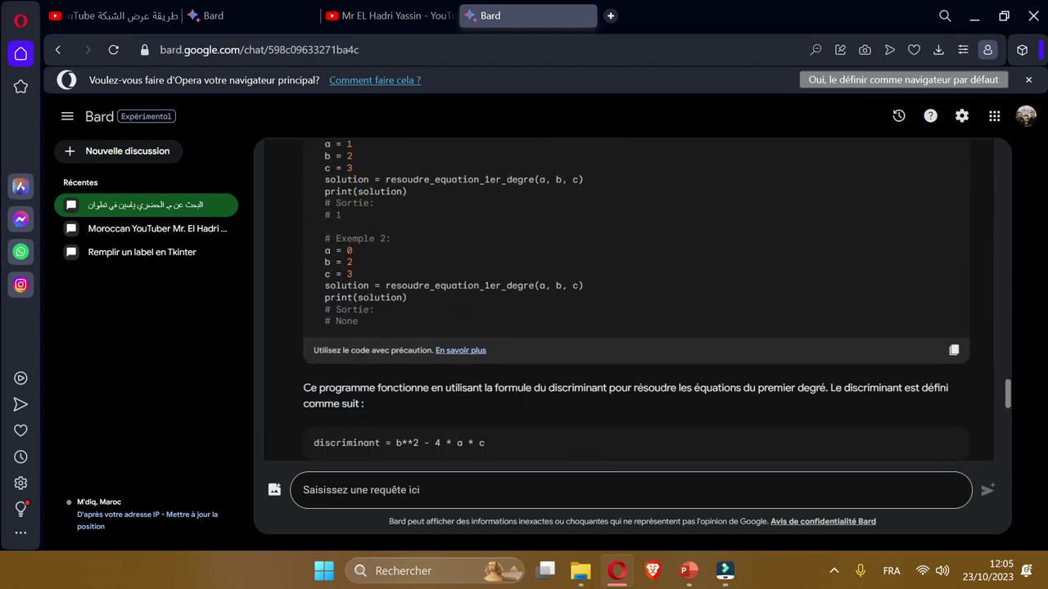
Ask Bard for 'presentation power point sur la drogue' and scroll through the seven-slide outline.
text(presentatio)
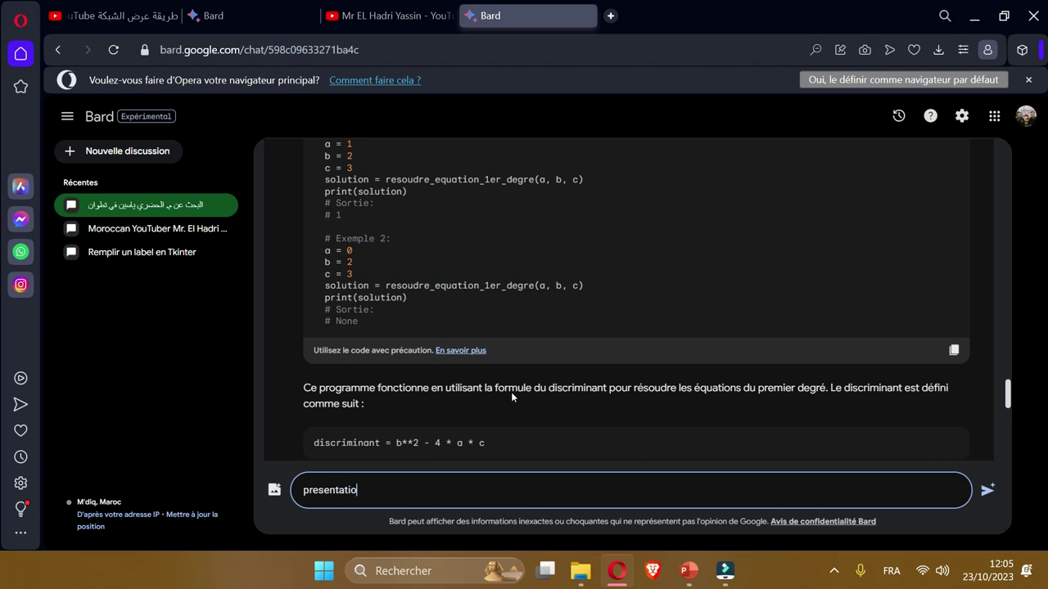
text(n power popint)
key(BackSpace)
key(BackSpace)
key(BackSpace)
key(BackSpace)
key(BackSpace)
text(int sur la drogue)
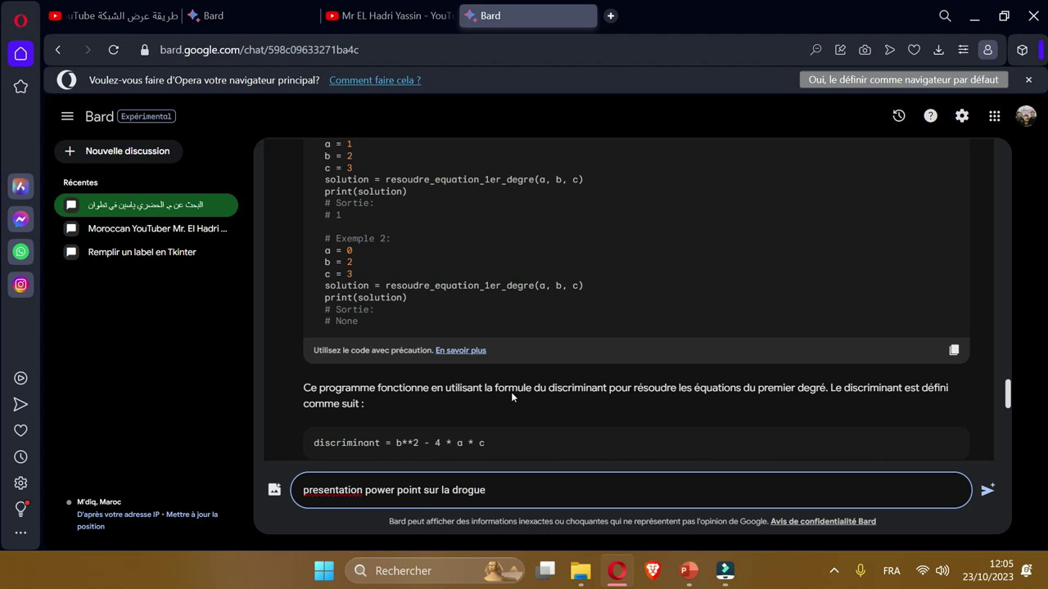
key(Return)
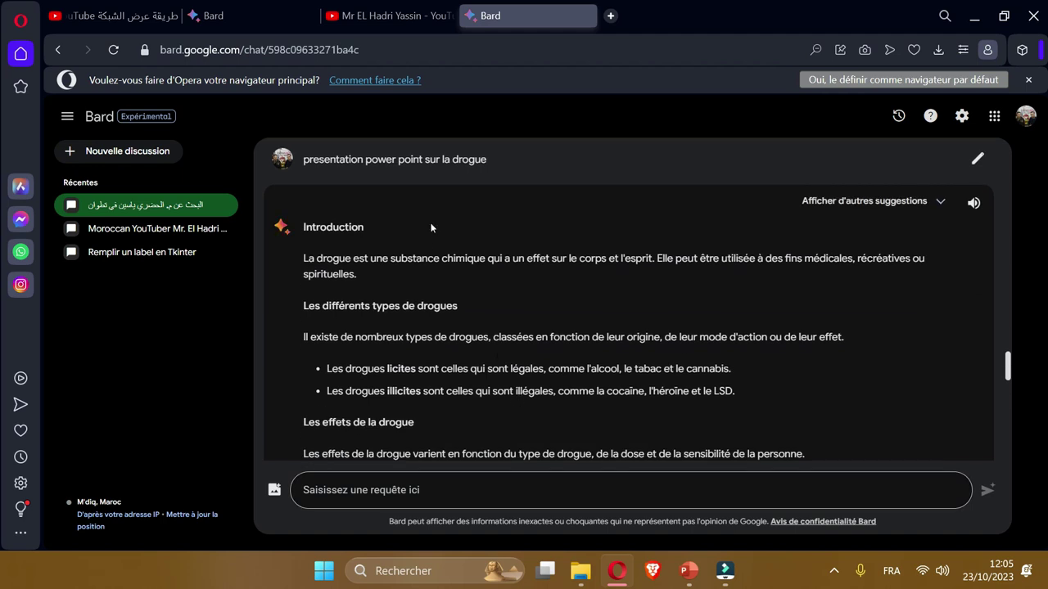
scroll(534, 261, down, 1)
scroll(533, 258, down, 5)
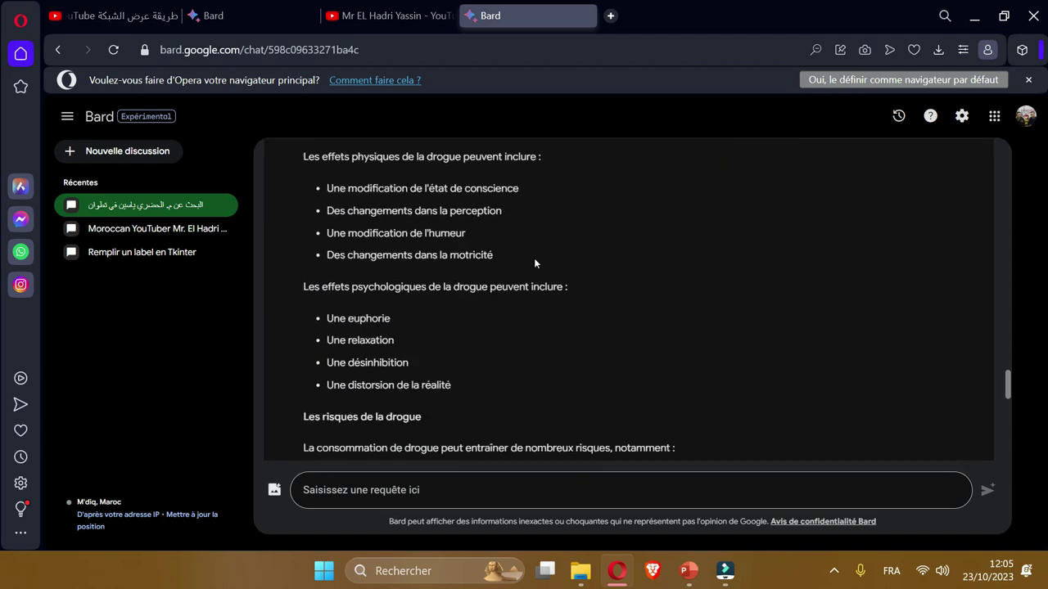
scroll(502, 299, down, 4)
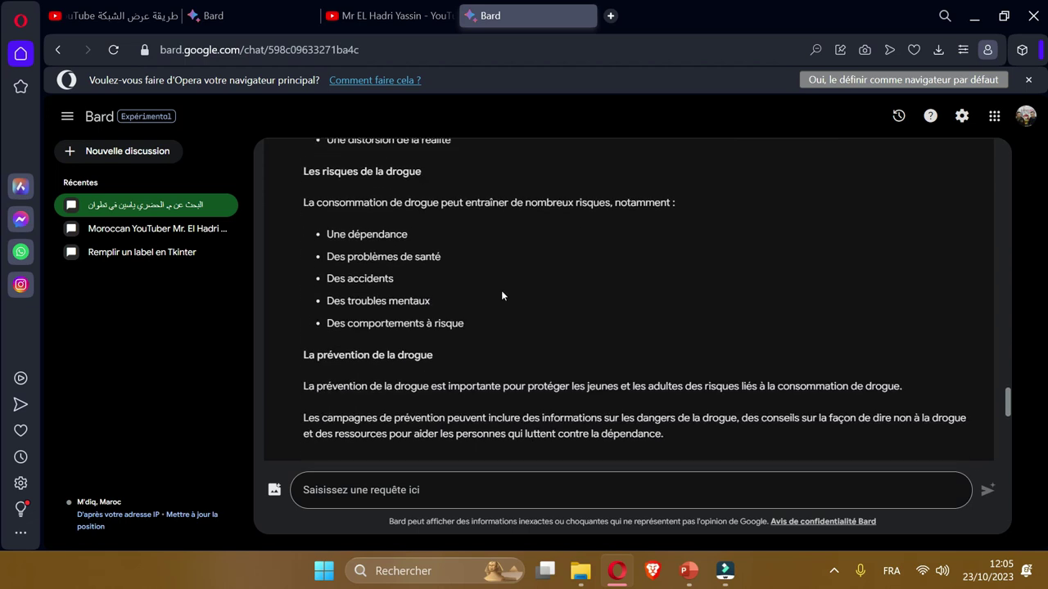
scroll(502, 290, down, 1)
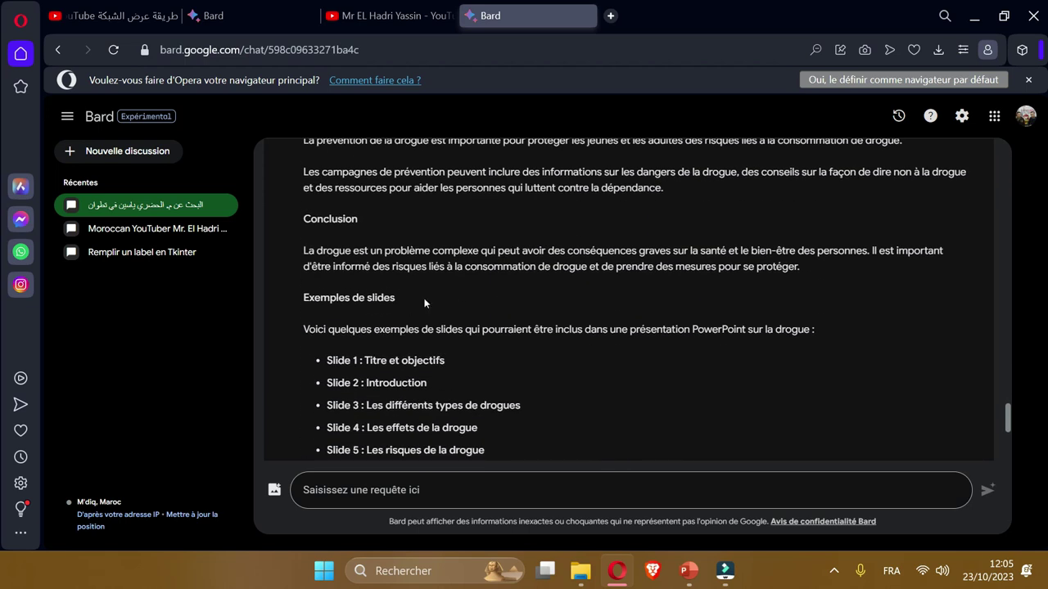
scroll(438, 319, down, 2)
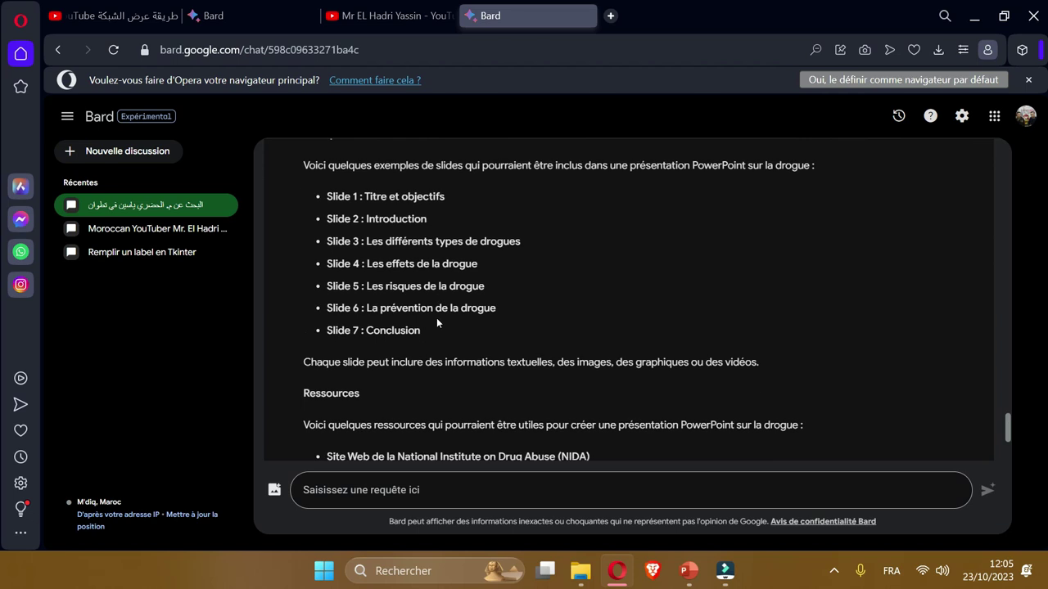
scroll(440, 317, down, 3)
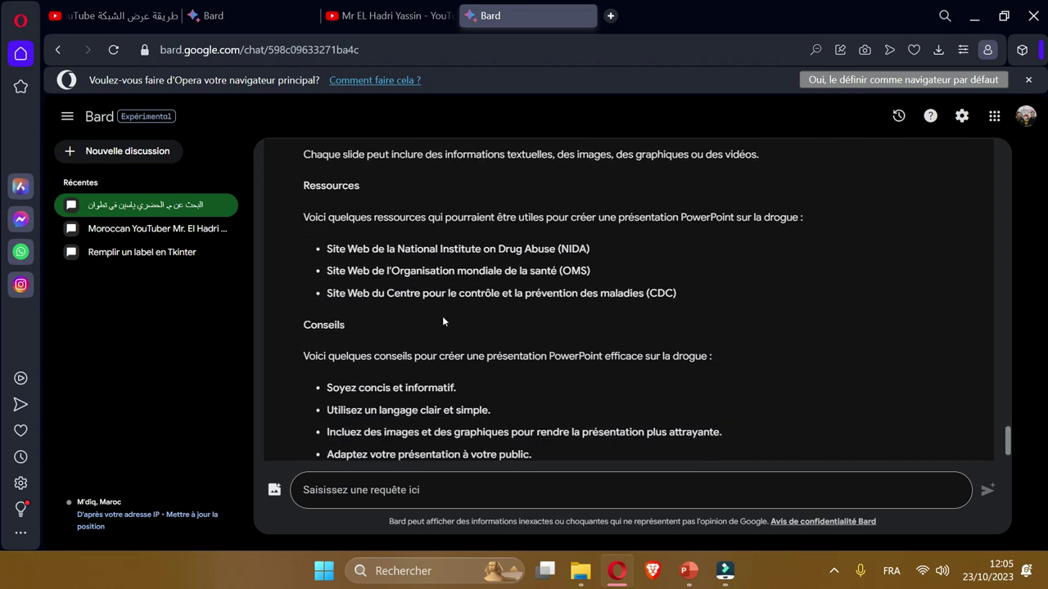
scroll(442, 316, down, 1)
scroll(513, 280, up, 10)
scroll(512, 280, up, 15)
scroll(513, 280, up, 6)
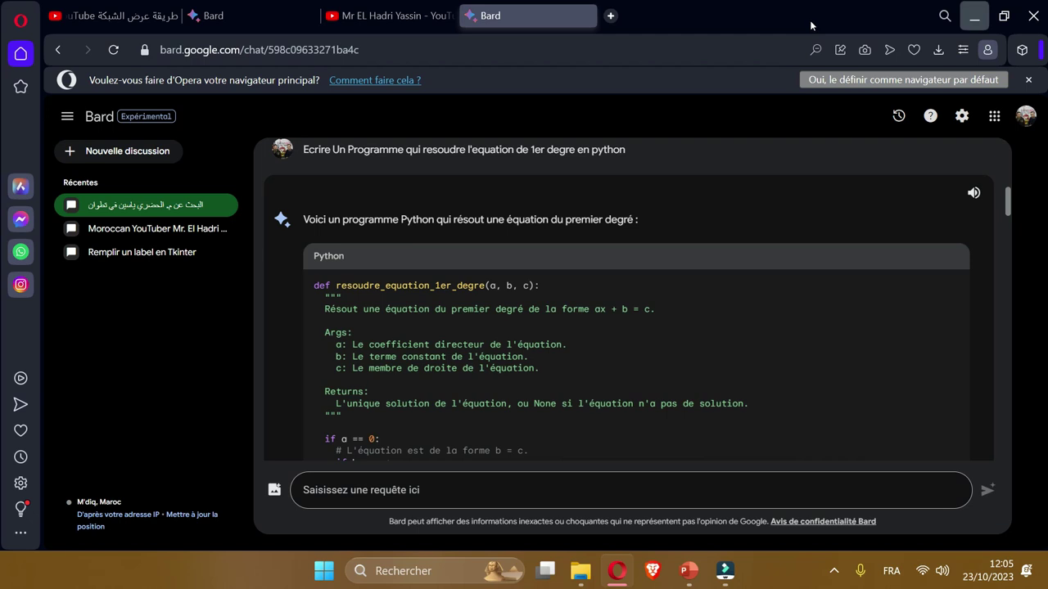
Minimize Opera and choose Gérer from the Ce PC icon's classic menu.
key(super+Down)
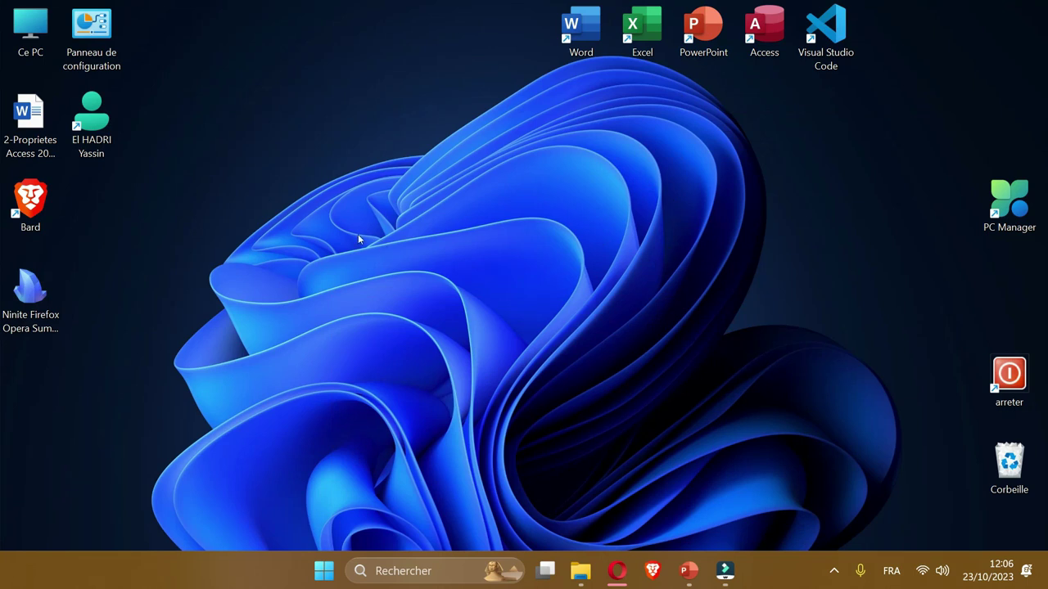
right_click(31, 32)
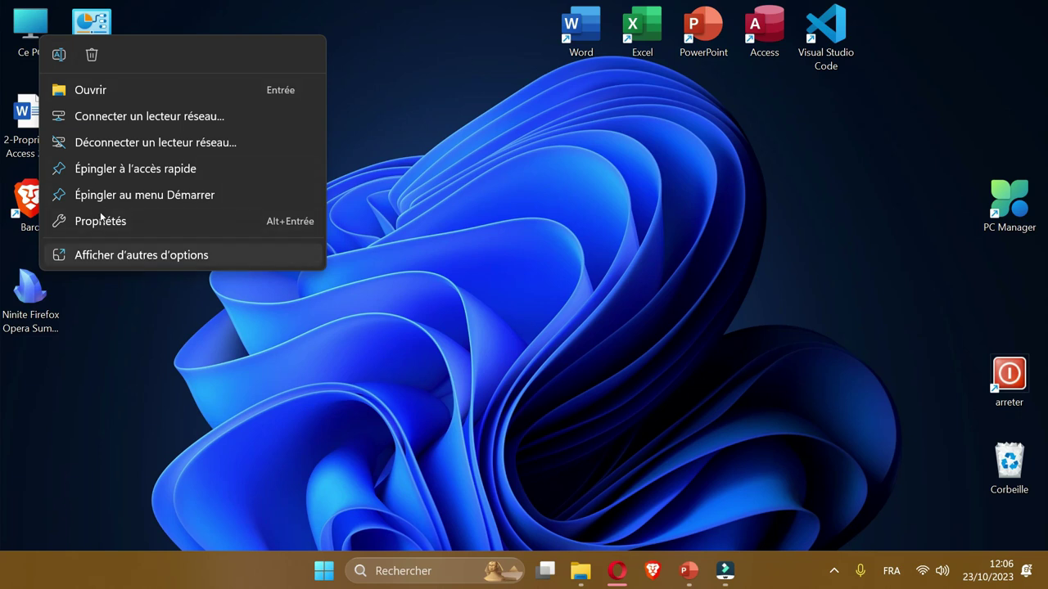
key(shift+F10)
key(Down)
key(Down)
key(Down)
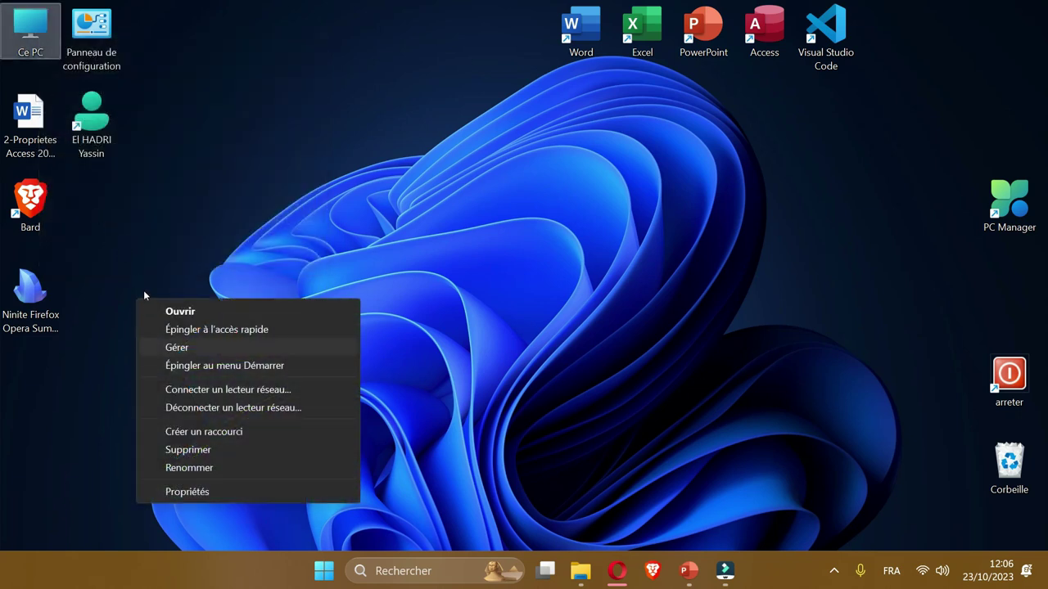
key(Return)
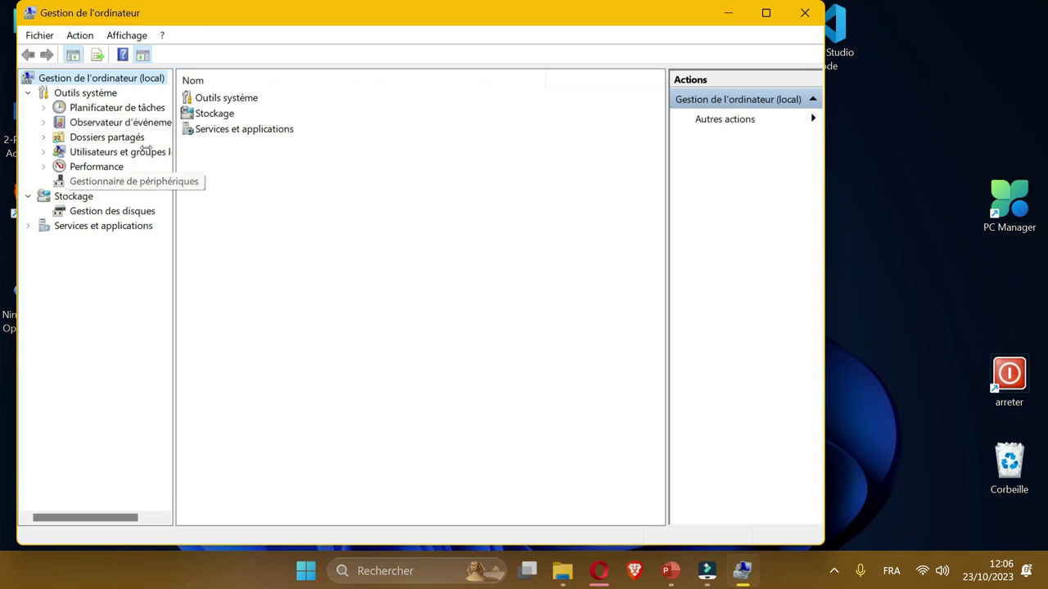
Widen the tree pane and expand Utilisateurs et groupes locaux to list the local user accounts.
drag(174, 138, 234, 137)
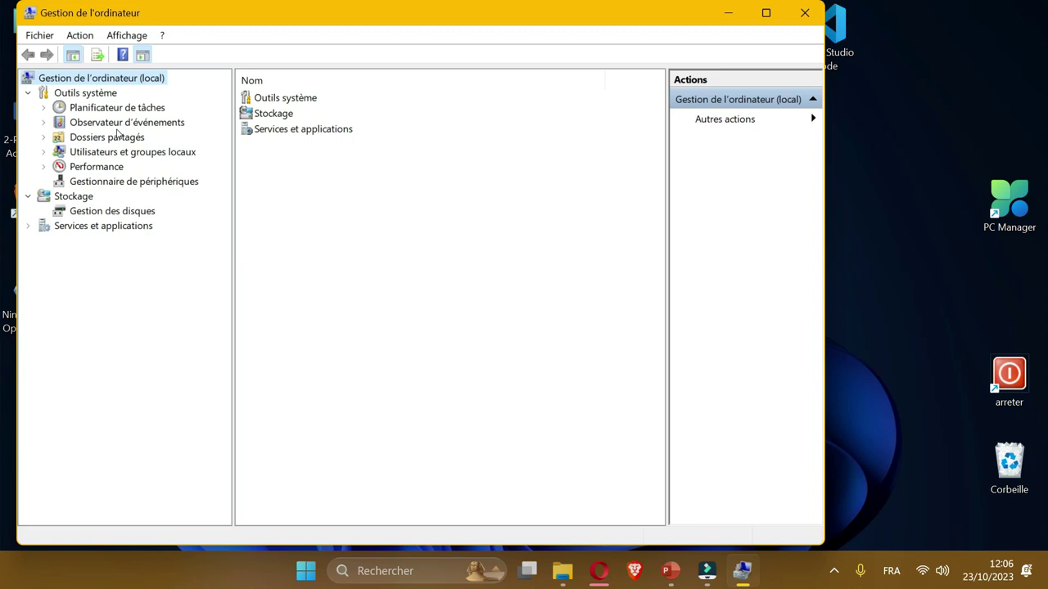
key(u)
key(Right)
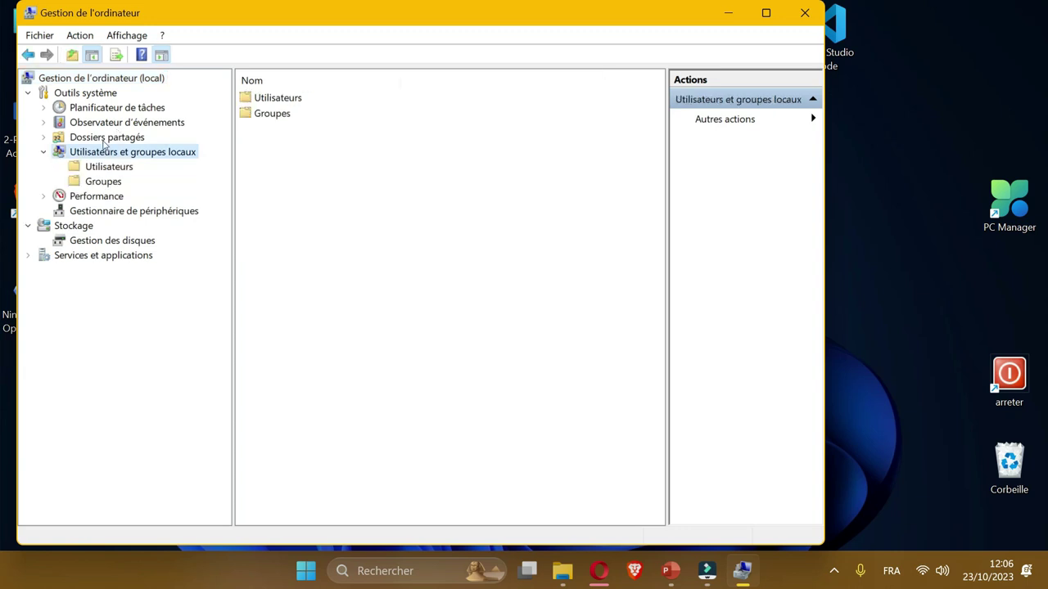
key(Down)
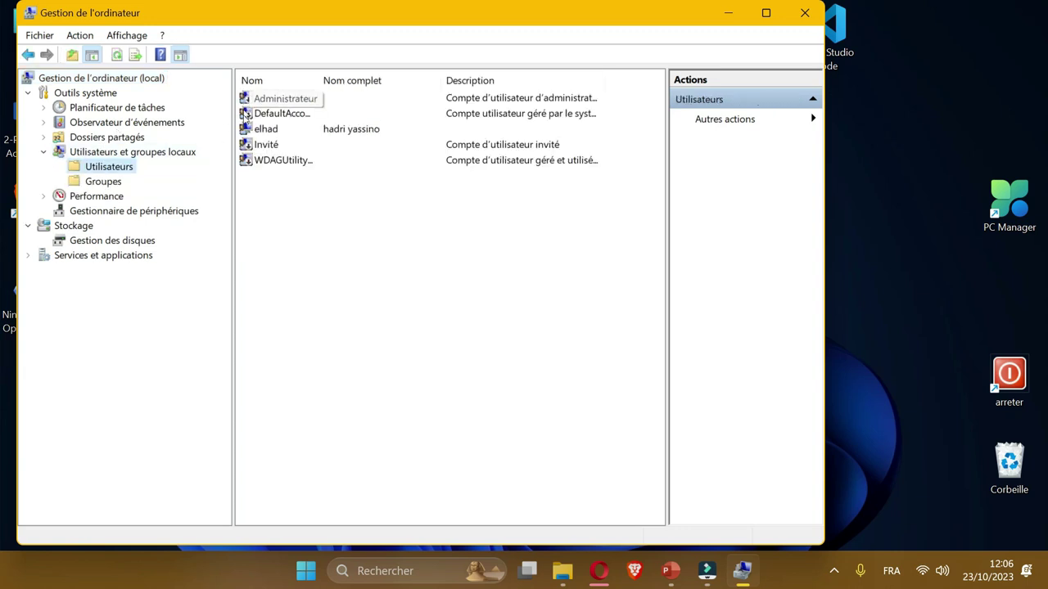
key(super)
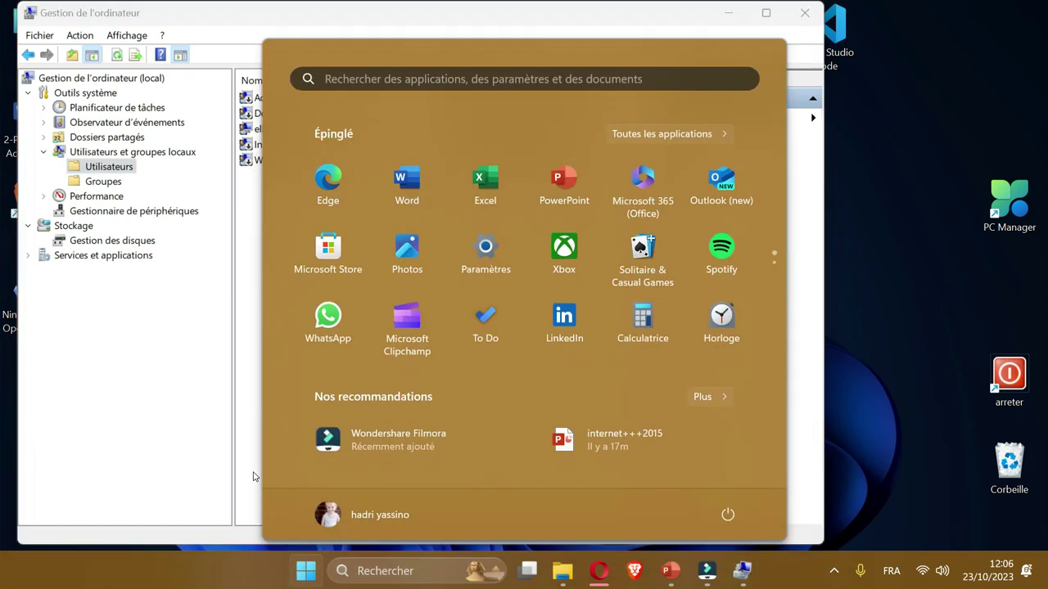
key(super)
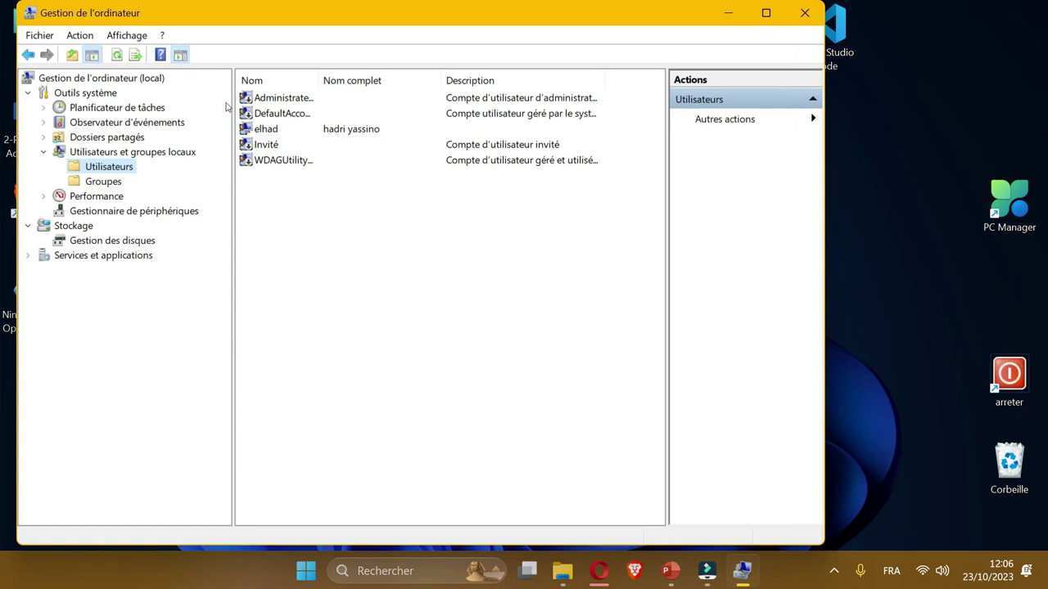
Choose Définir le mot de passe... on the signed-in user's own account.
key(e)
key(shift+F10)
key(Down)
key(Return)
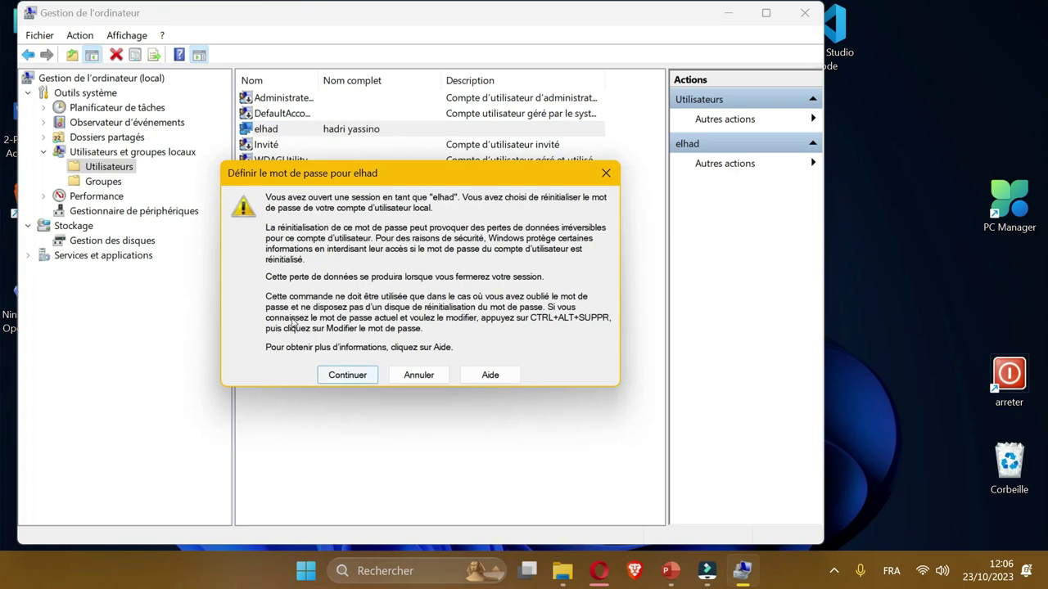
Continue past the reset warning, then cancel the password dialog without entering a password.
click(367, 374)
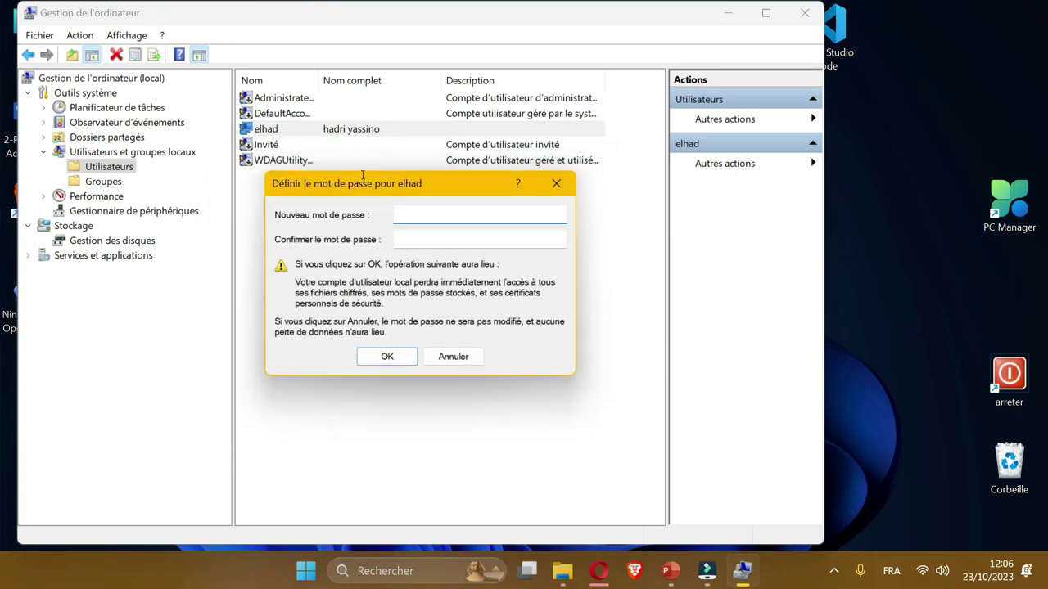
key(Tab)
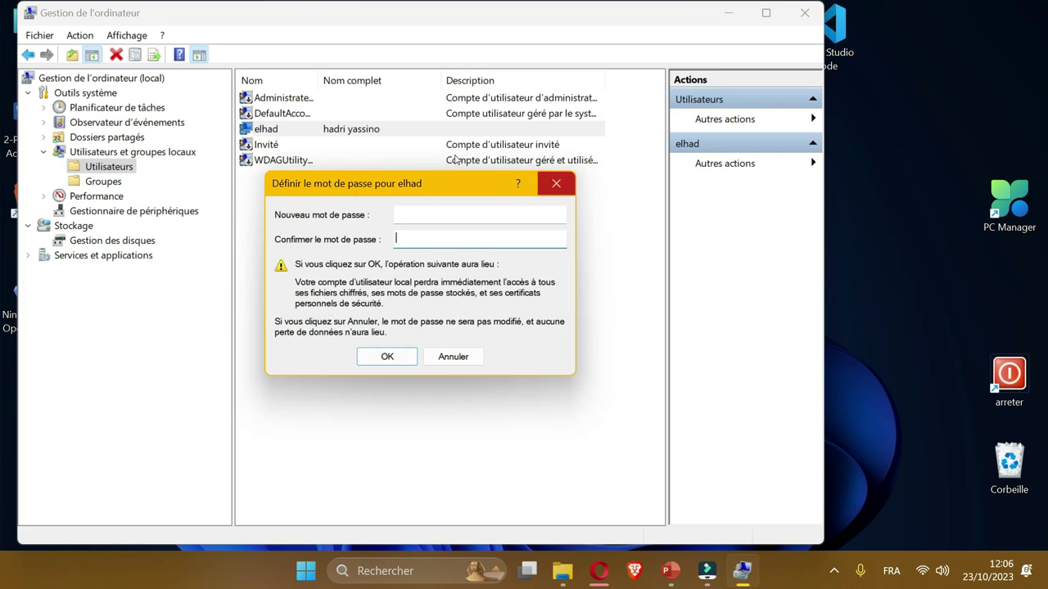
key(Escape)
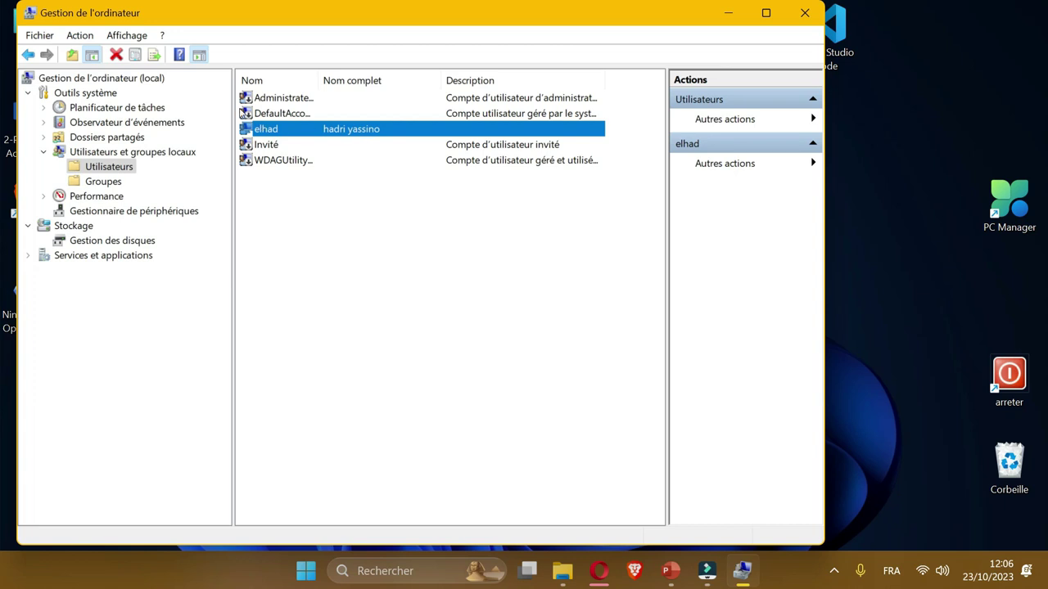
Reopen Définir le mot de passe, cancel it again unchanged, and close Gestion de l'ordinateur.
right_click(287, 129)
click(343, 141)
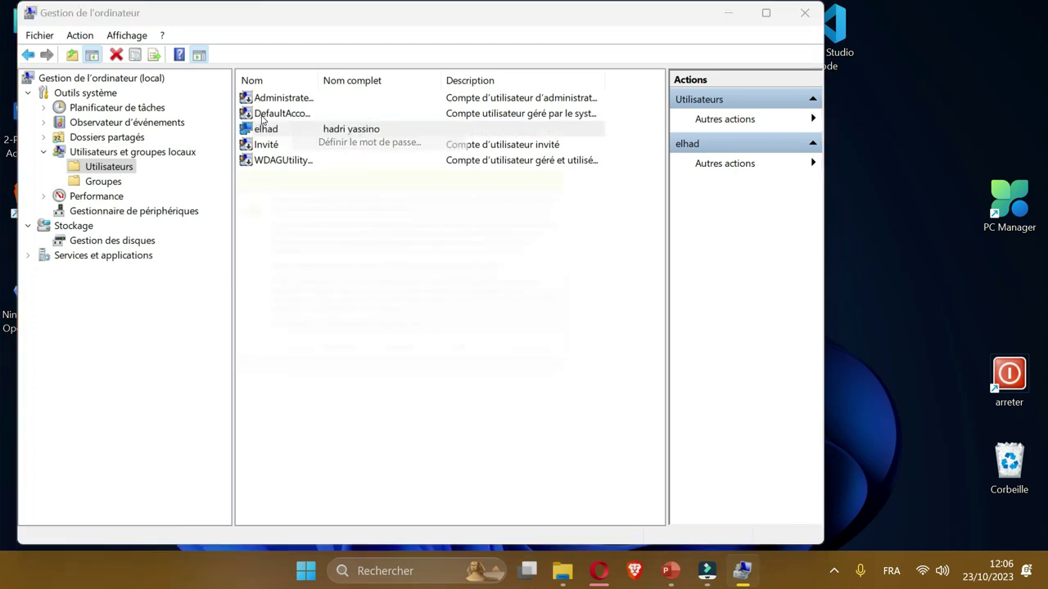
click(347, 374)
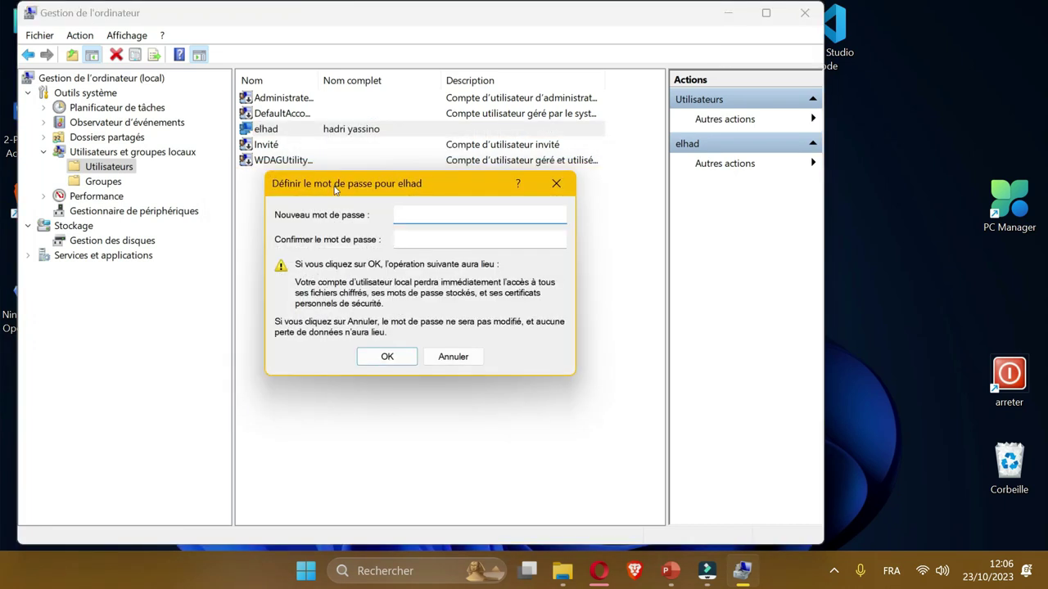
key(Tab)
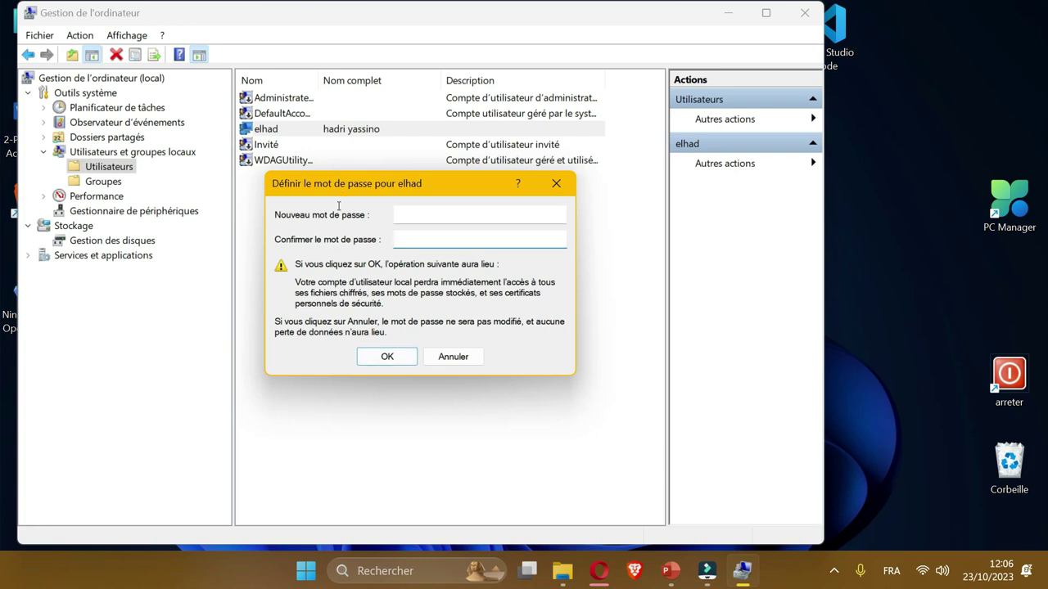
key(Escape)
click(804, 12)
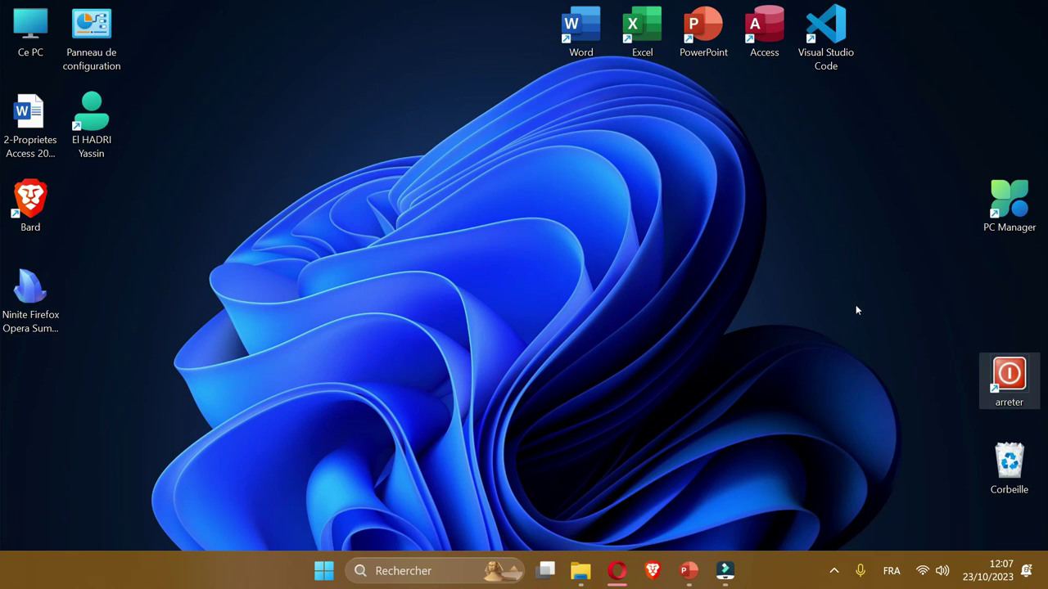
Create a new desktop shortcut with target 'shutdown -s -t 1' and name it arrêter2.
key(Down)
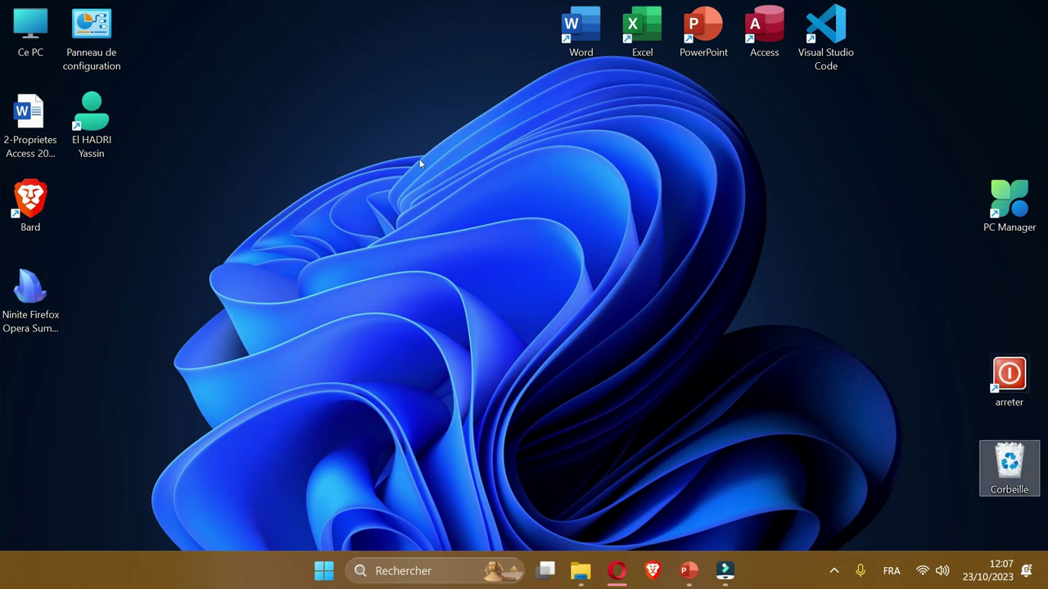
right_click(394, 195)
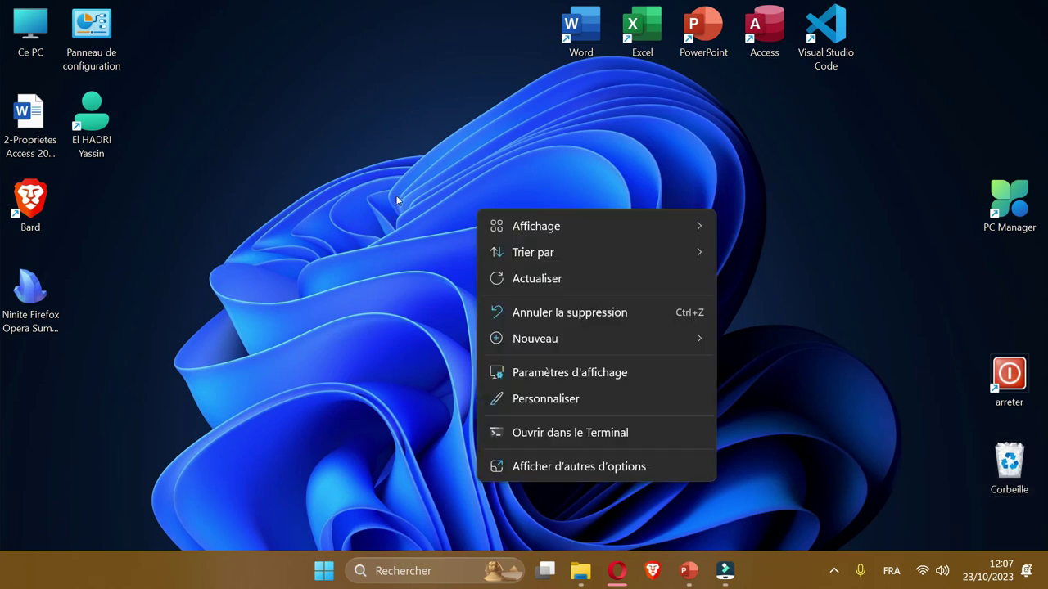
click(580, 334)
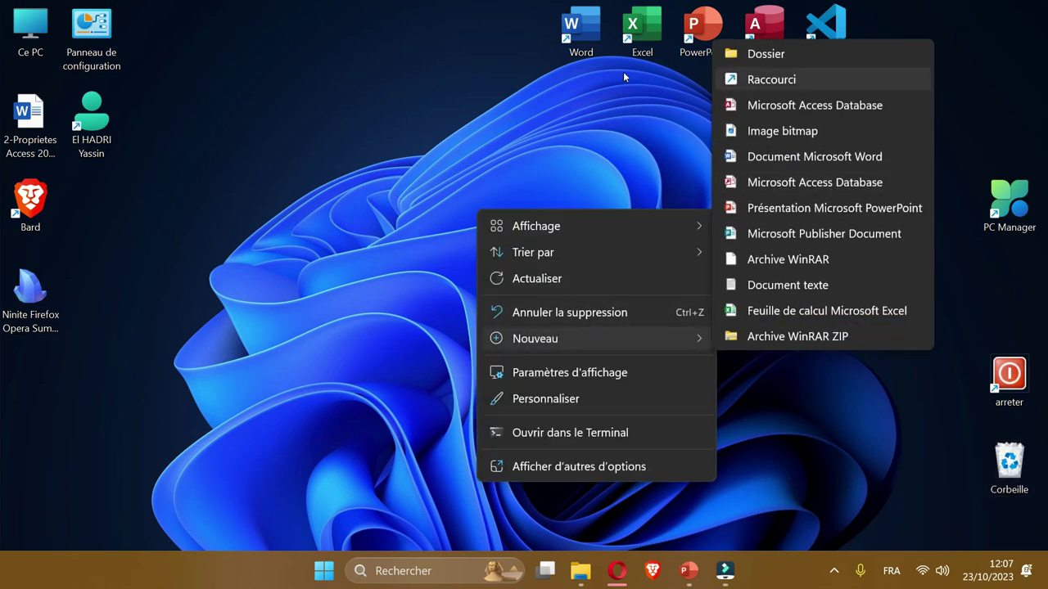
key(Return)
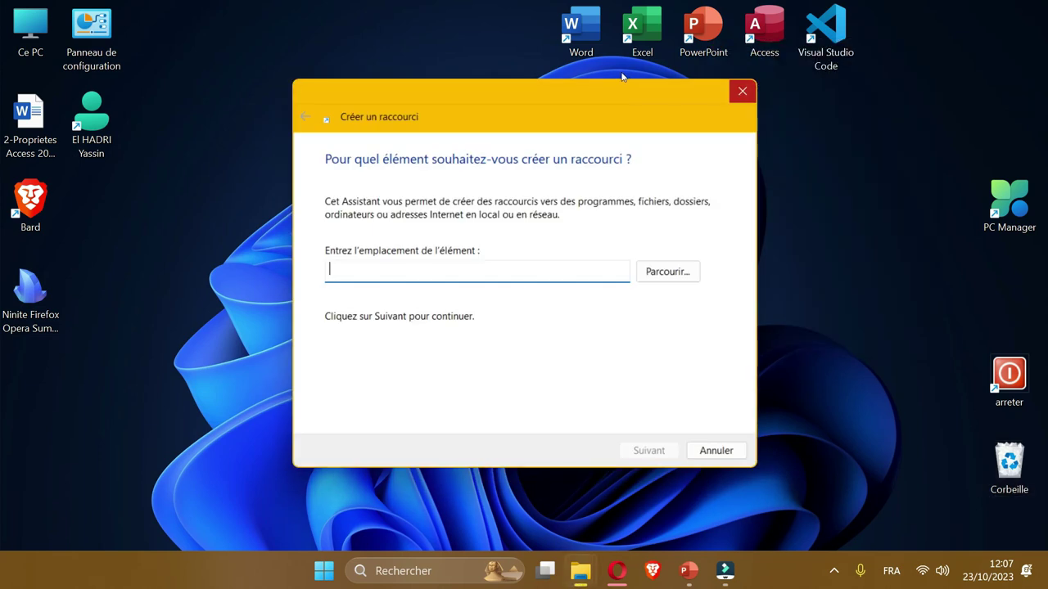
text(shu)
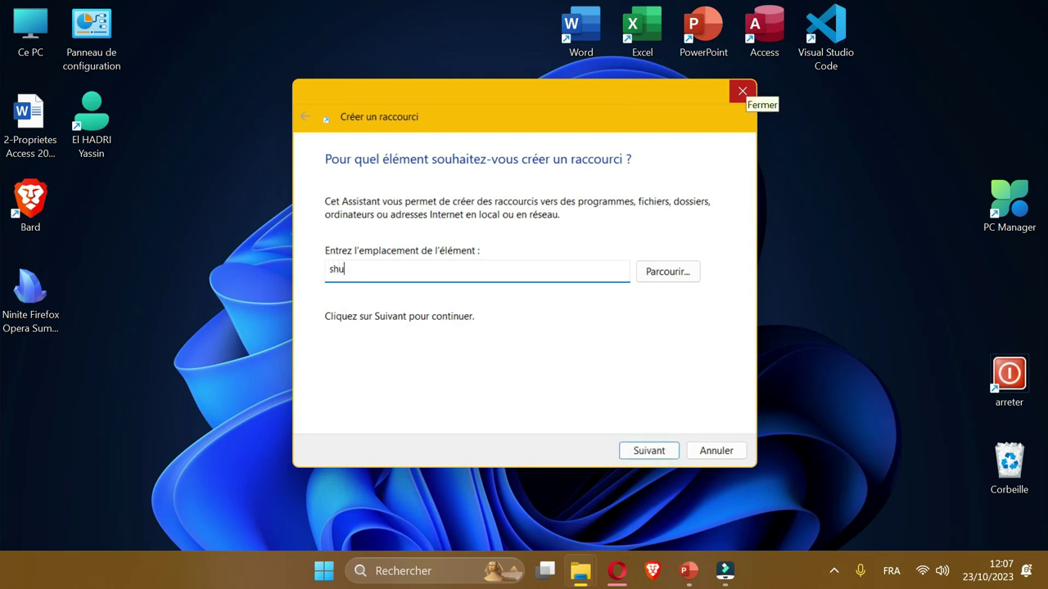
text(tdown -s -t 1)
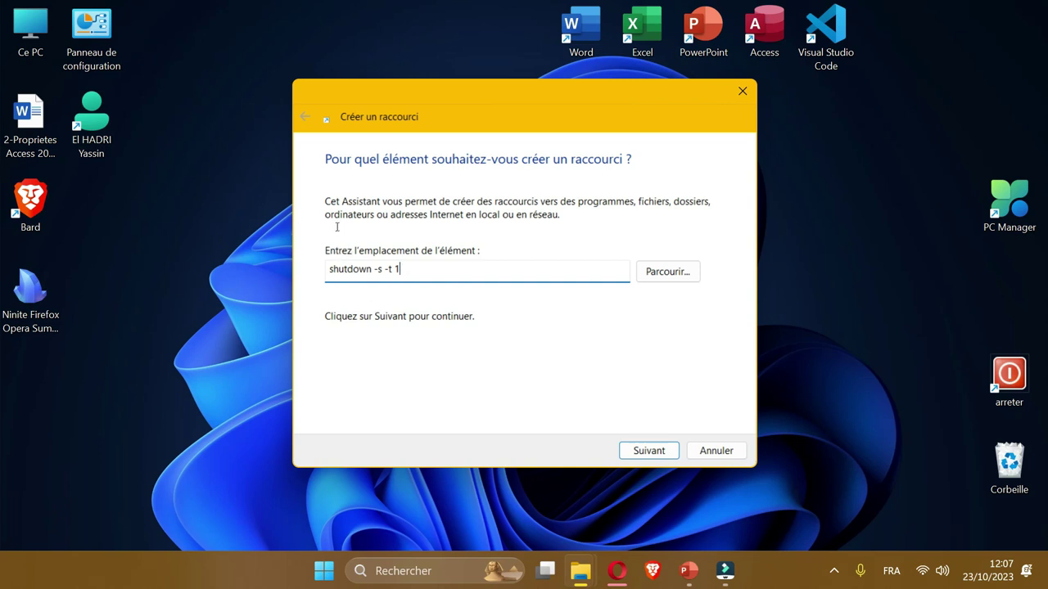
key(Return)
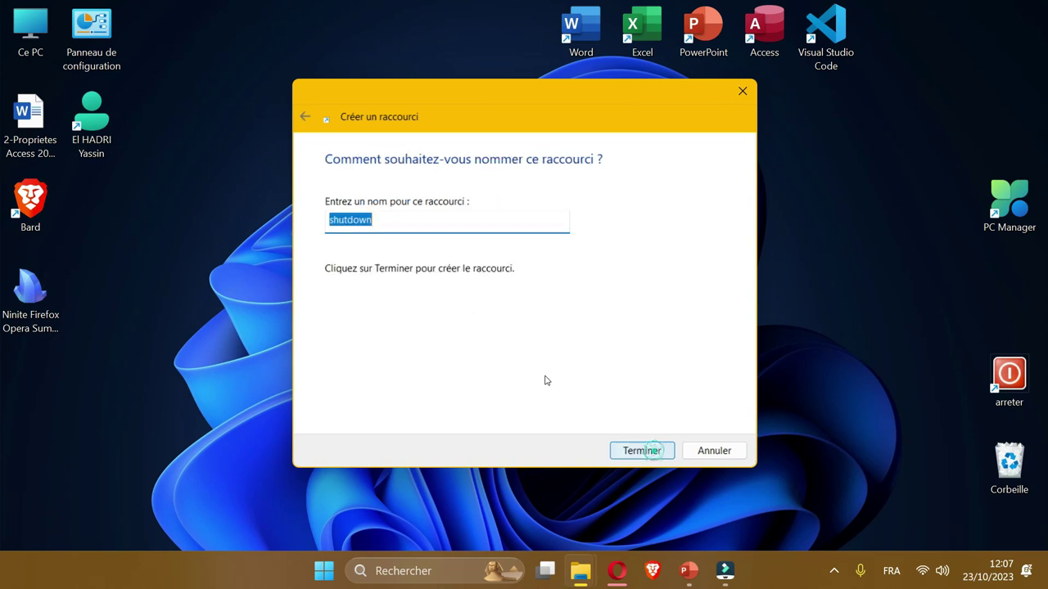
text(arr)
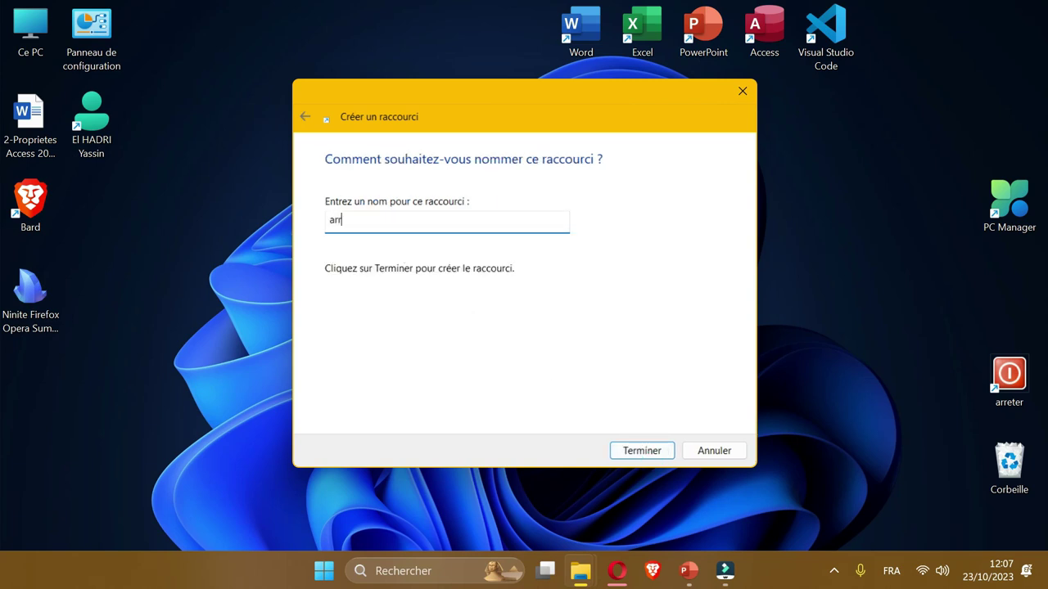
text(êter2)
click(642, 450)
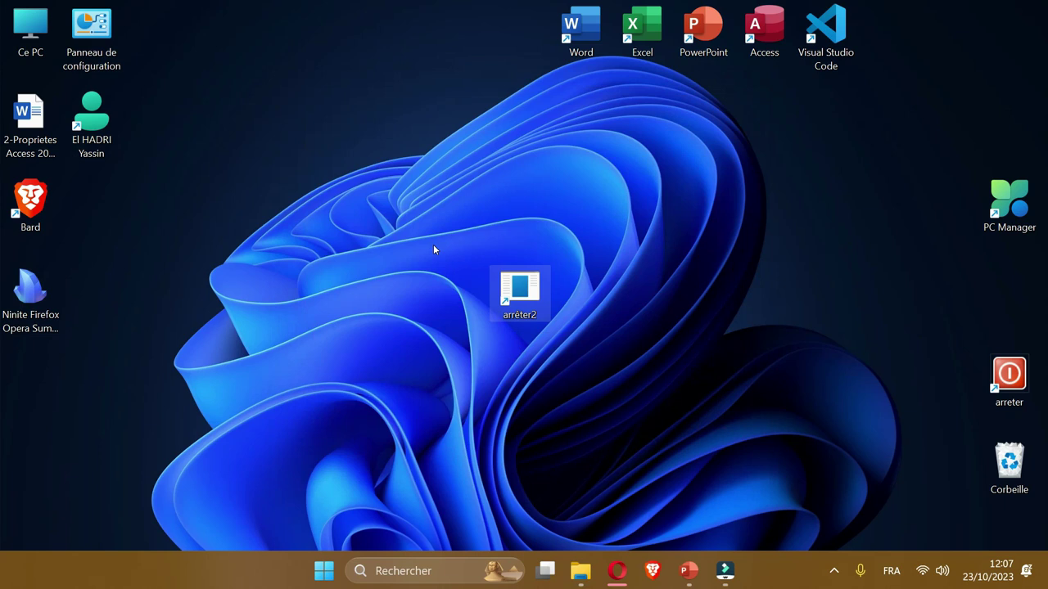
Give arrêter2 the red SHELL32 power icon, then drag it right and delete it.
right_click(519, 291)
click(573, 412)
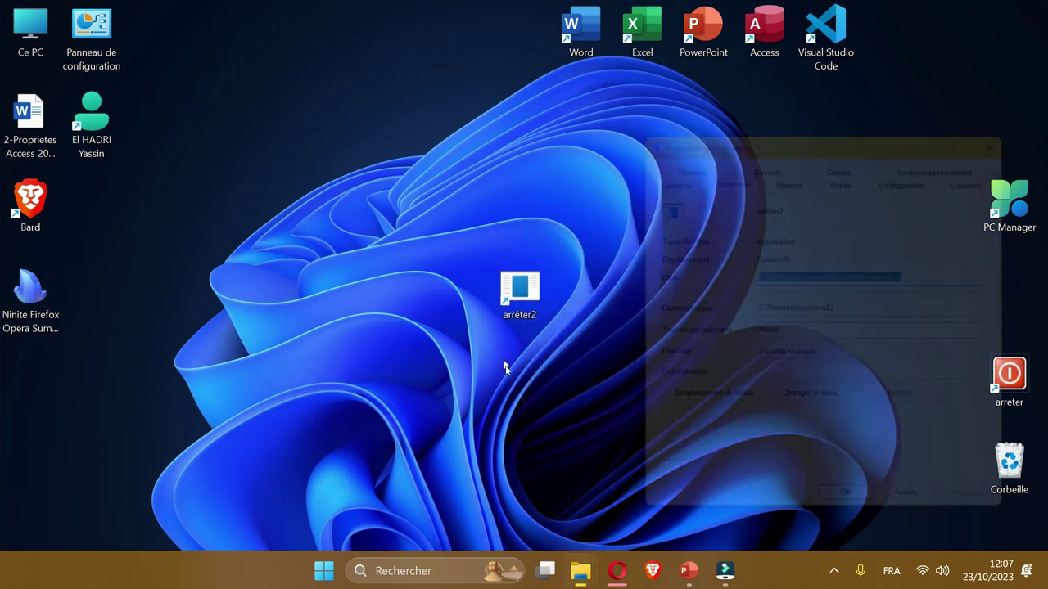
click(822, 413)
click(662, 291)
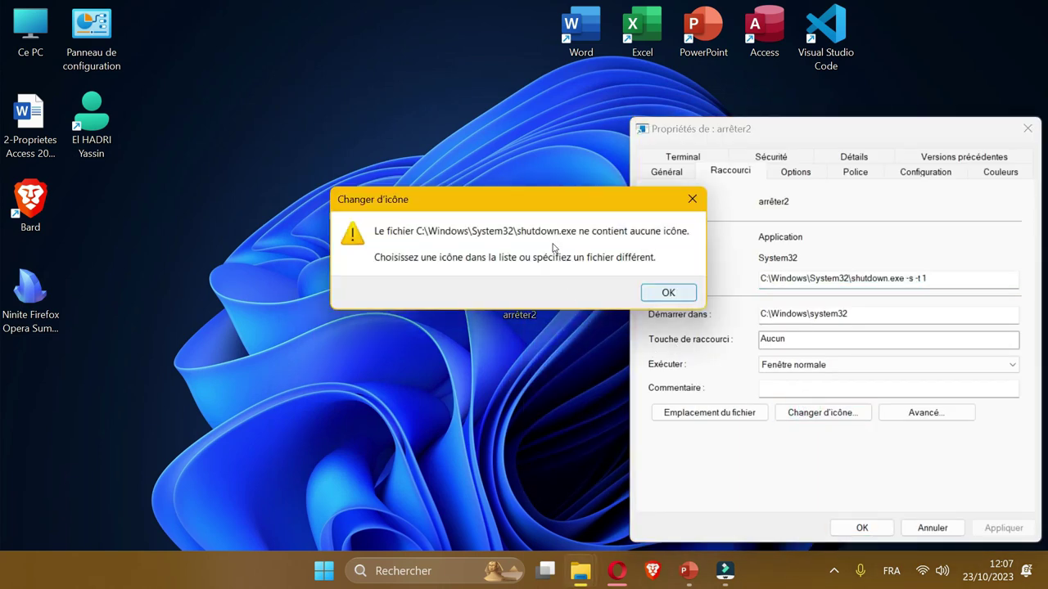
click(878, 411)
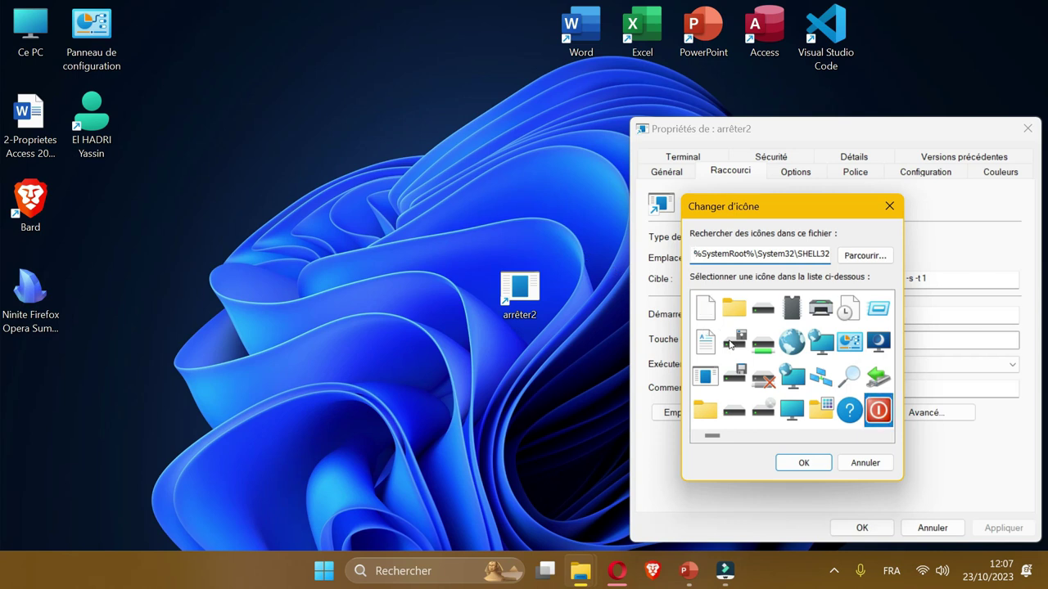
click(795, 461)
key(Return)
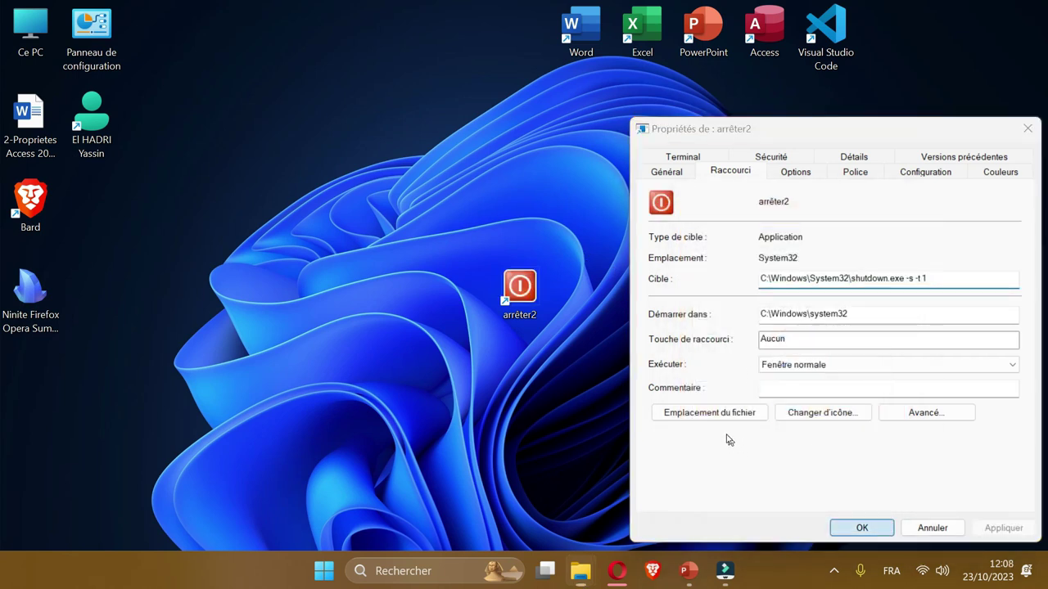
drag(439, 255, 604, 274)
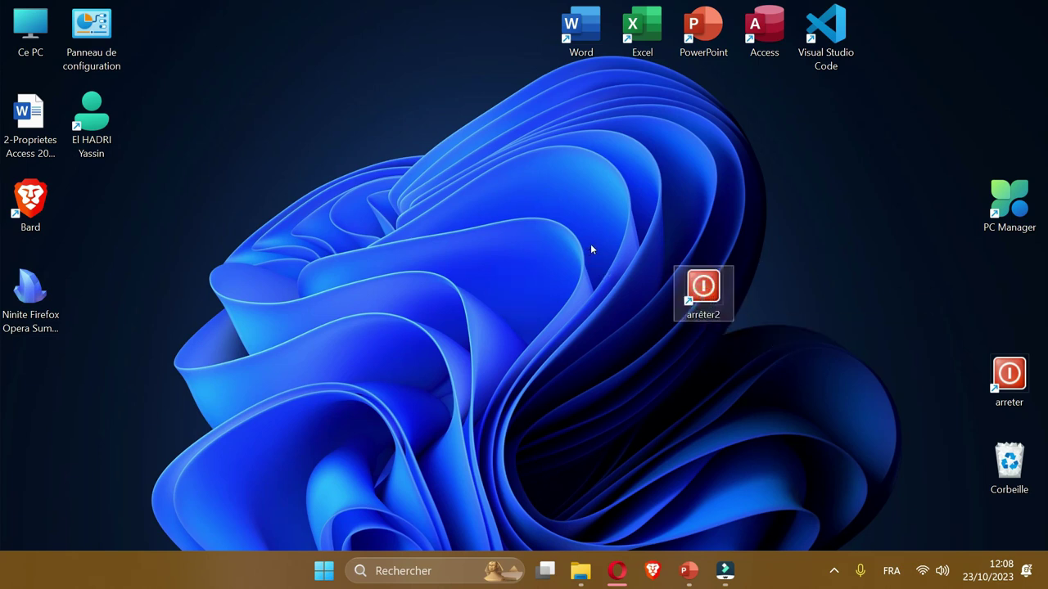
key(Delete)
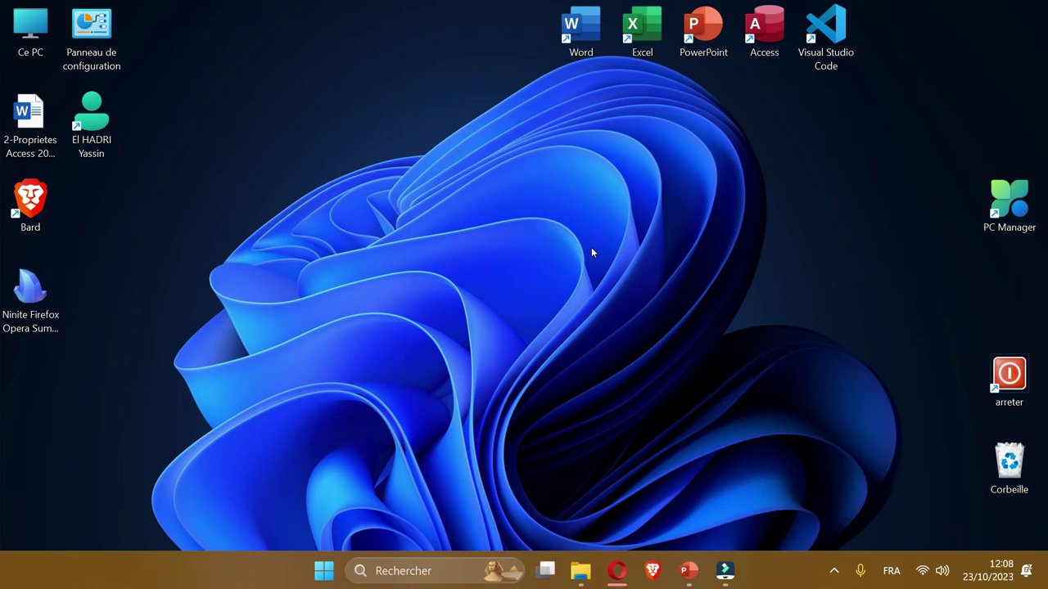